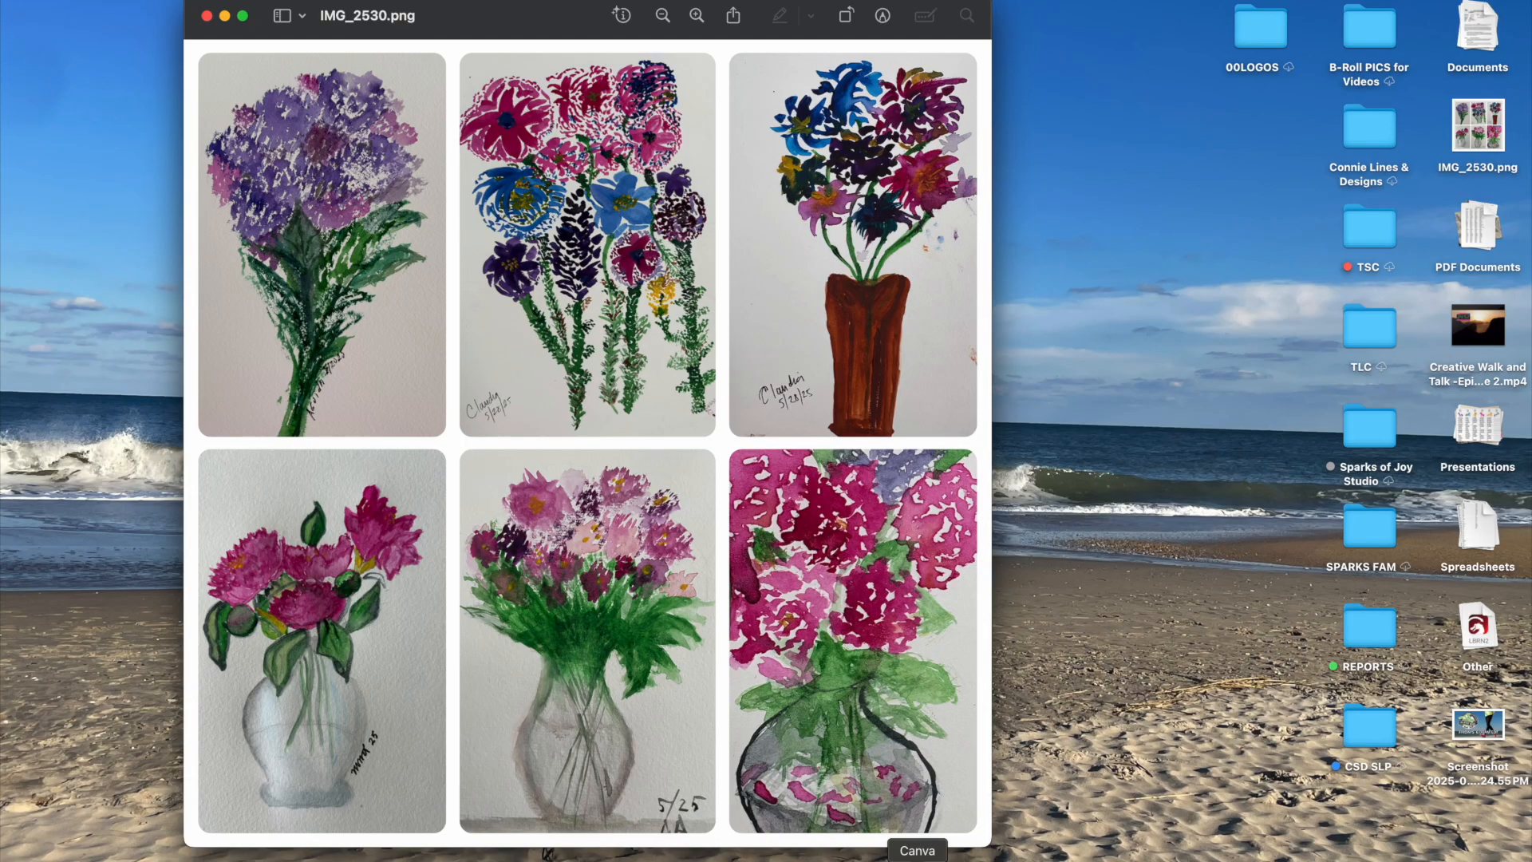
Switch to Canva and look through the new-design types and the background colour choices for page 2.
{"action": "left_click", "coordinate": [917, 858]}
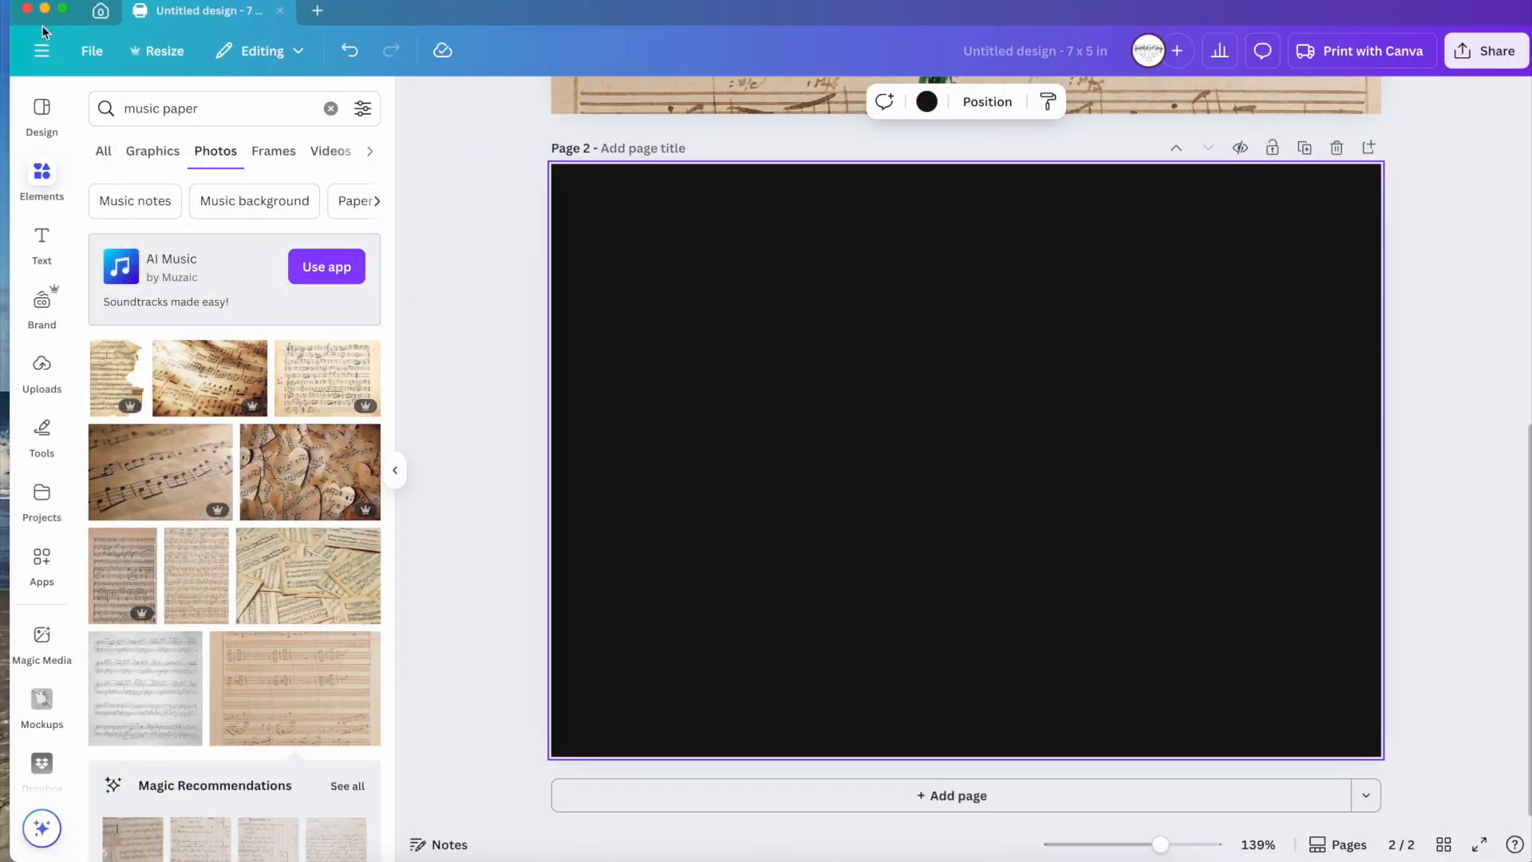
{"action": "left_click", "coordinate": [83, 53]}
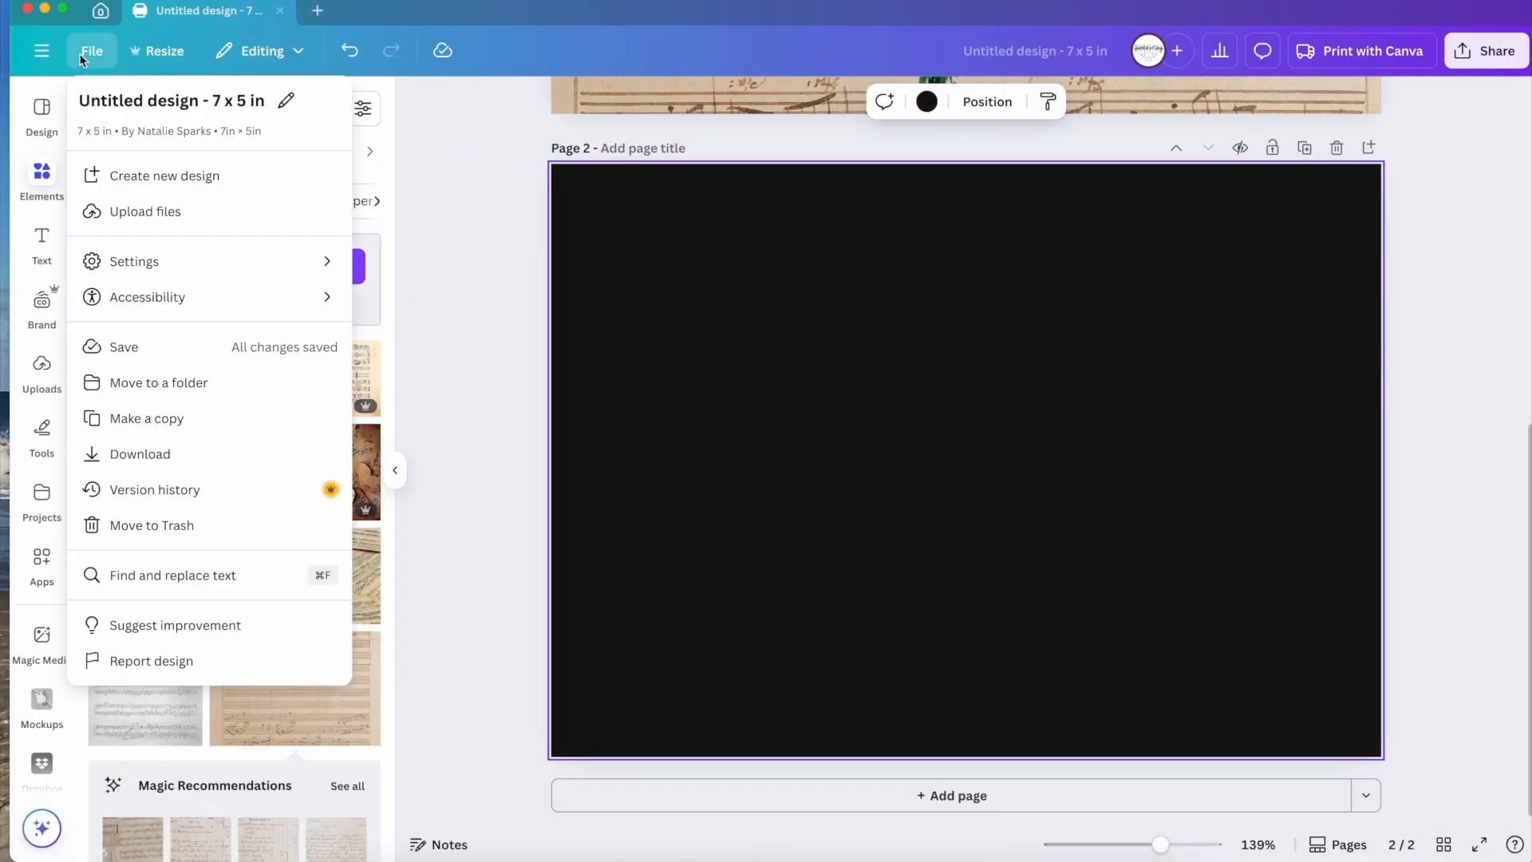
{"action": "left_click", "coordinate": [116, 192]}
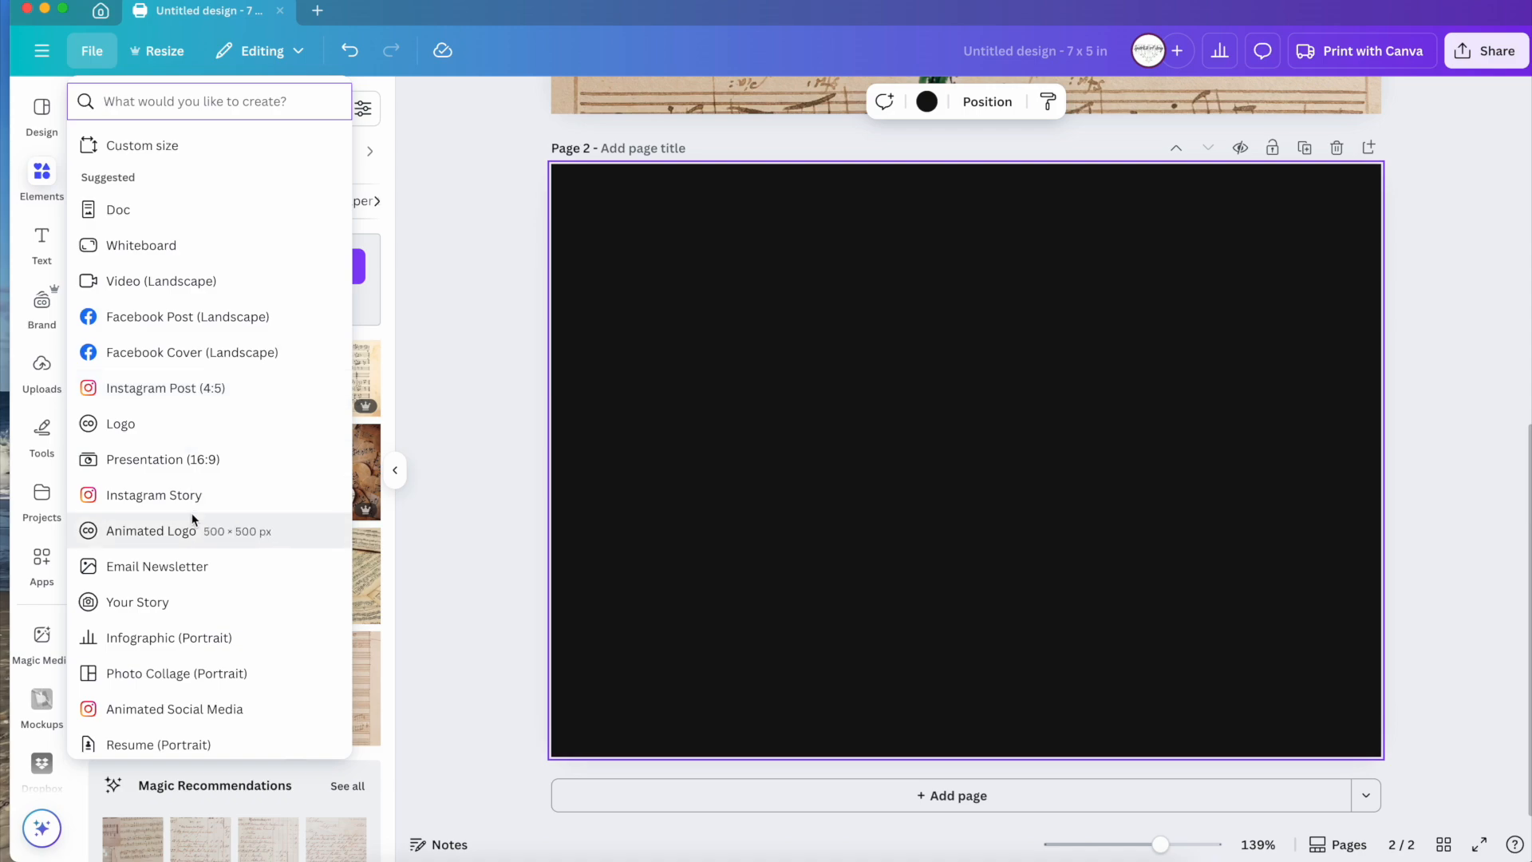
{"action": "scroll", "coordinate": [193, 520], "scroll_direction": "down", "scroll_amount": 3}
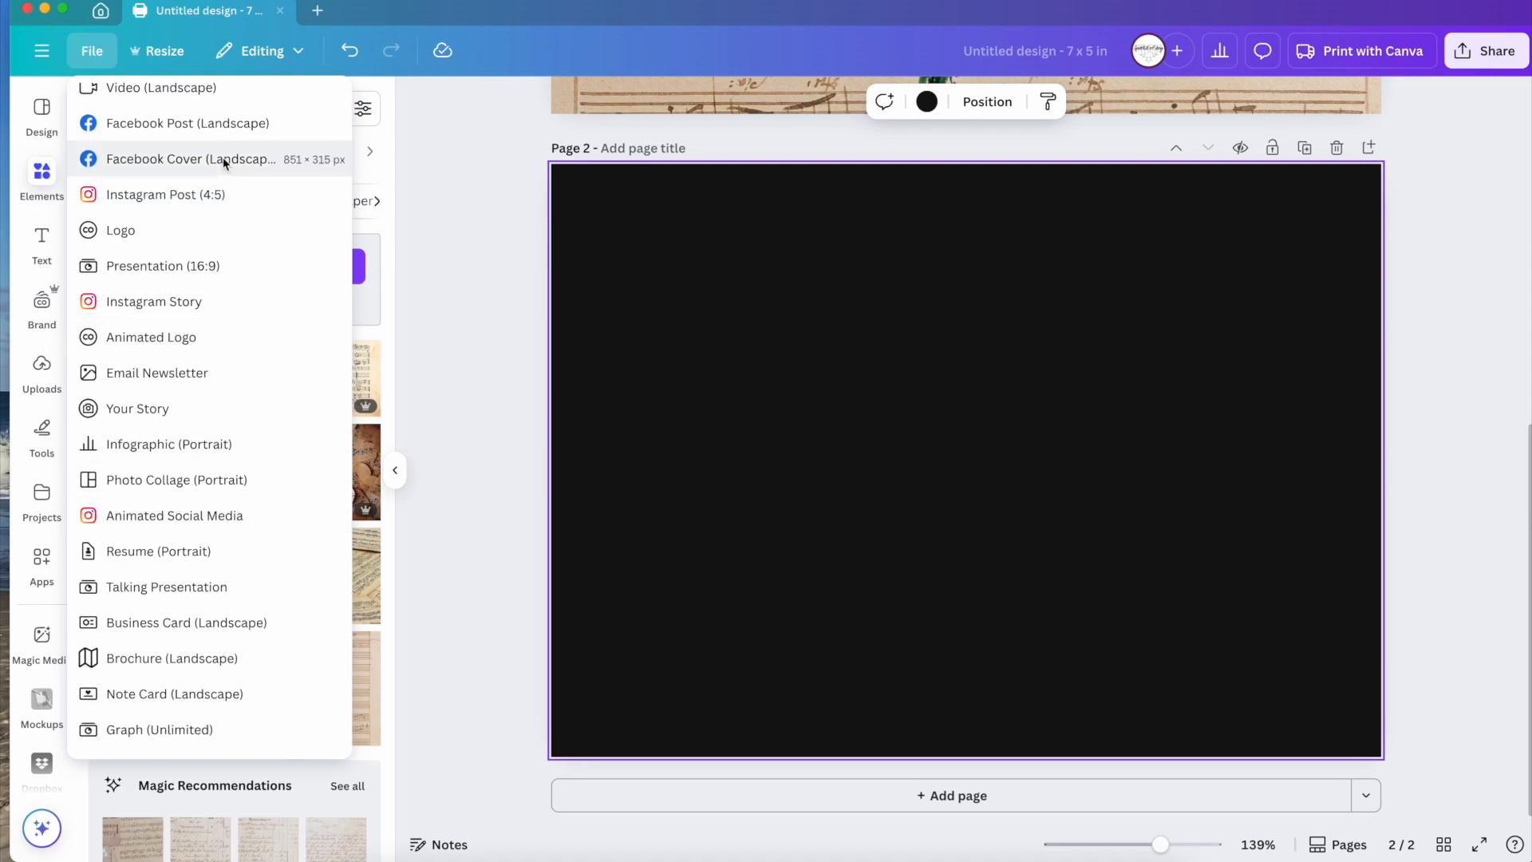
{"action": "left_click", "coordinate": [449, 194]}
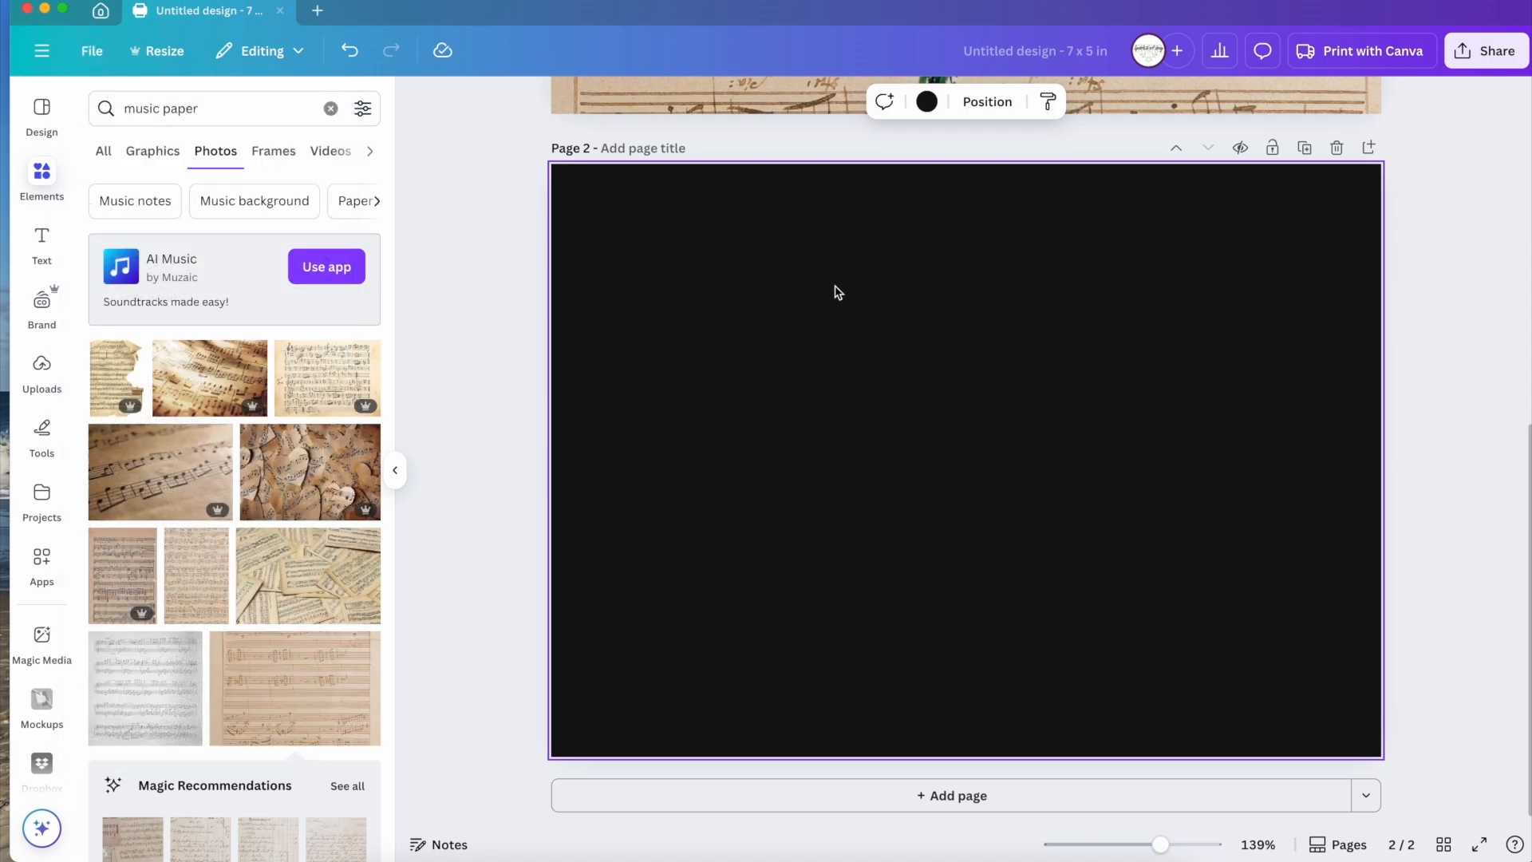
{"action": "left_click", "coordinate": [927, 99]}
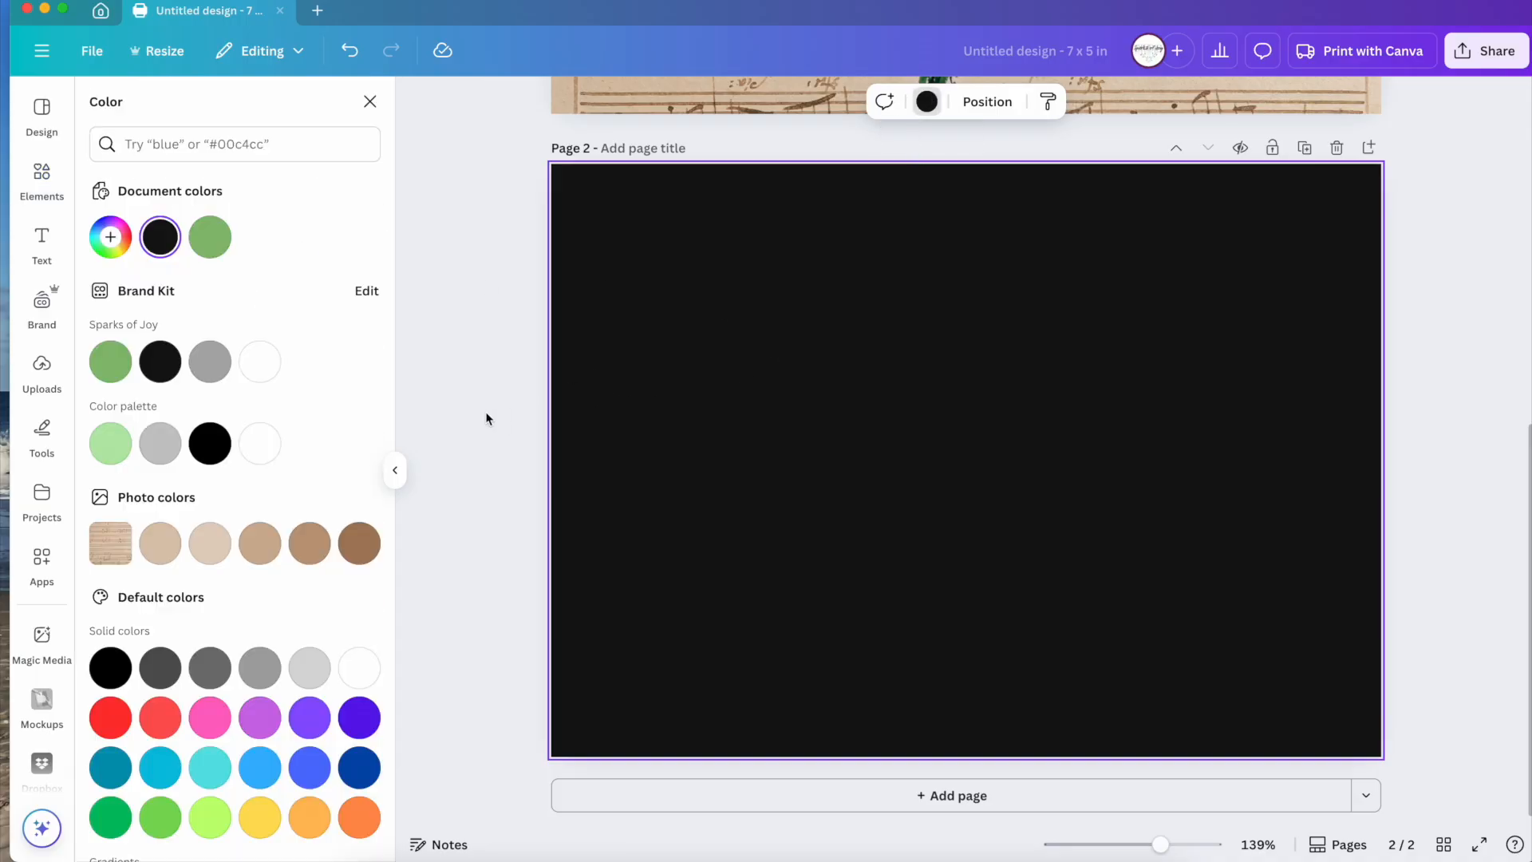
{"action": "key", "text": "Escape"}
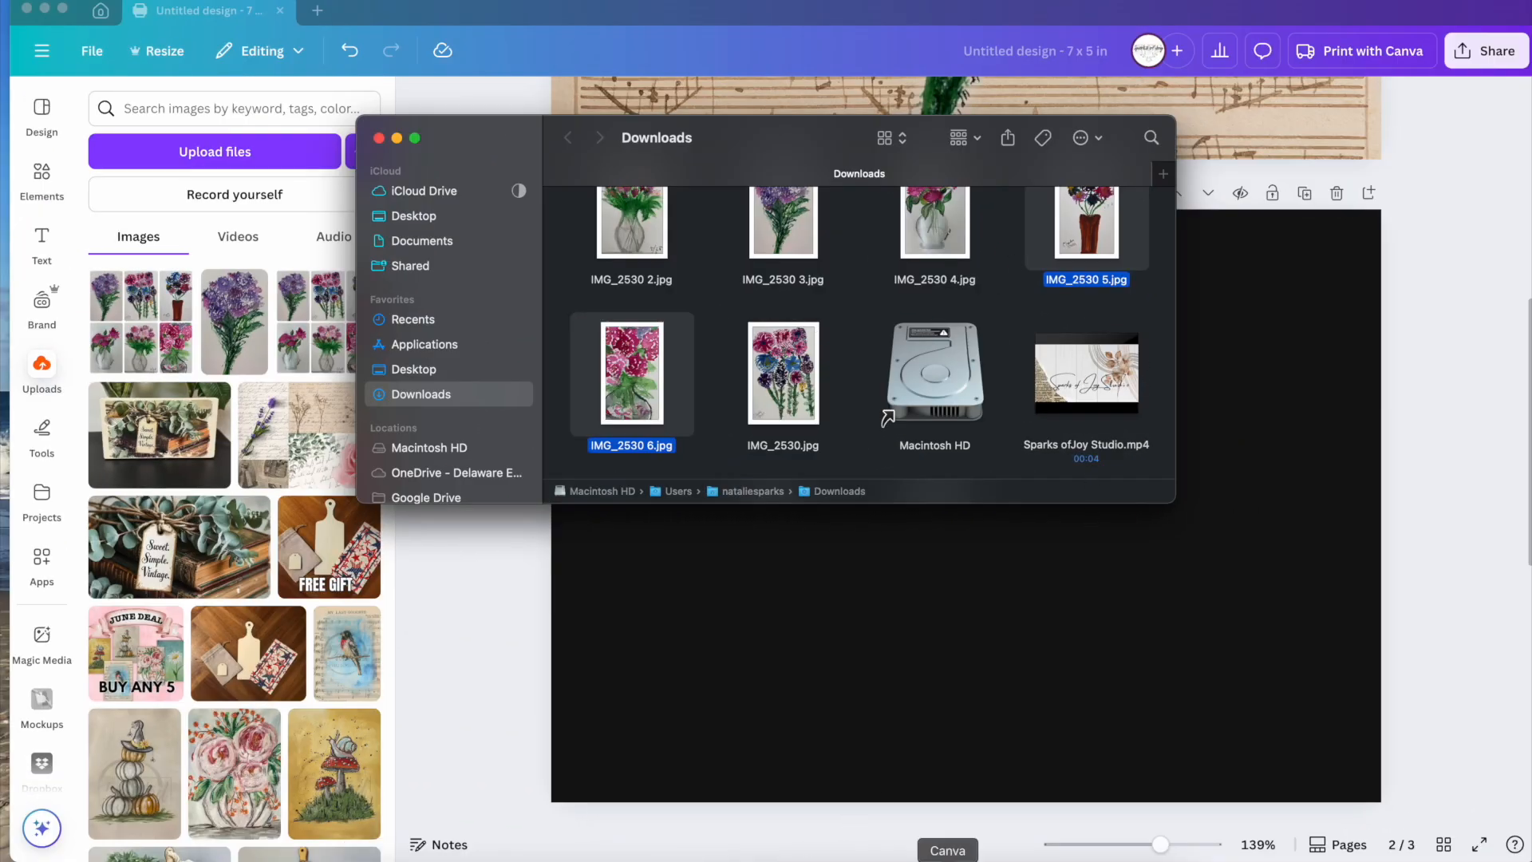
Close the IMG_2530.png image window and reshape the Downloads window so it sits beside the Canva page.
{"action": "left_click", "coordinate": [1069, 859]}
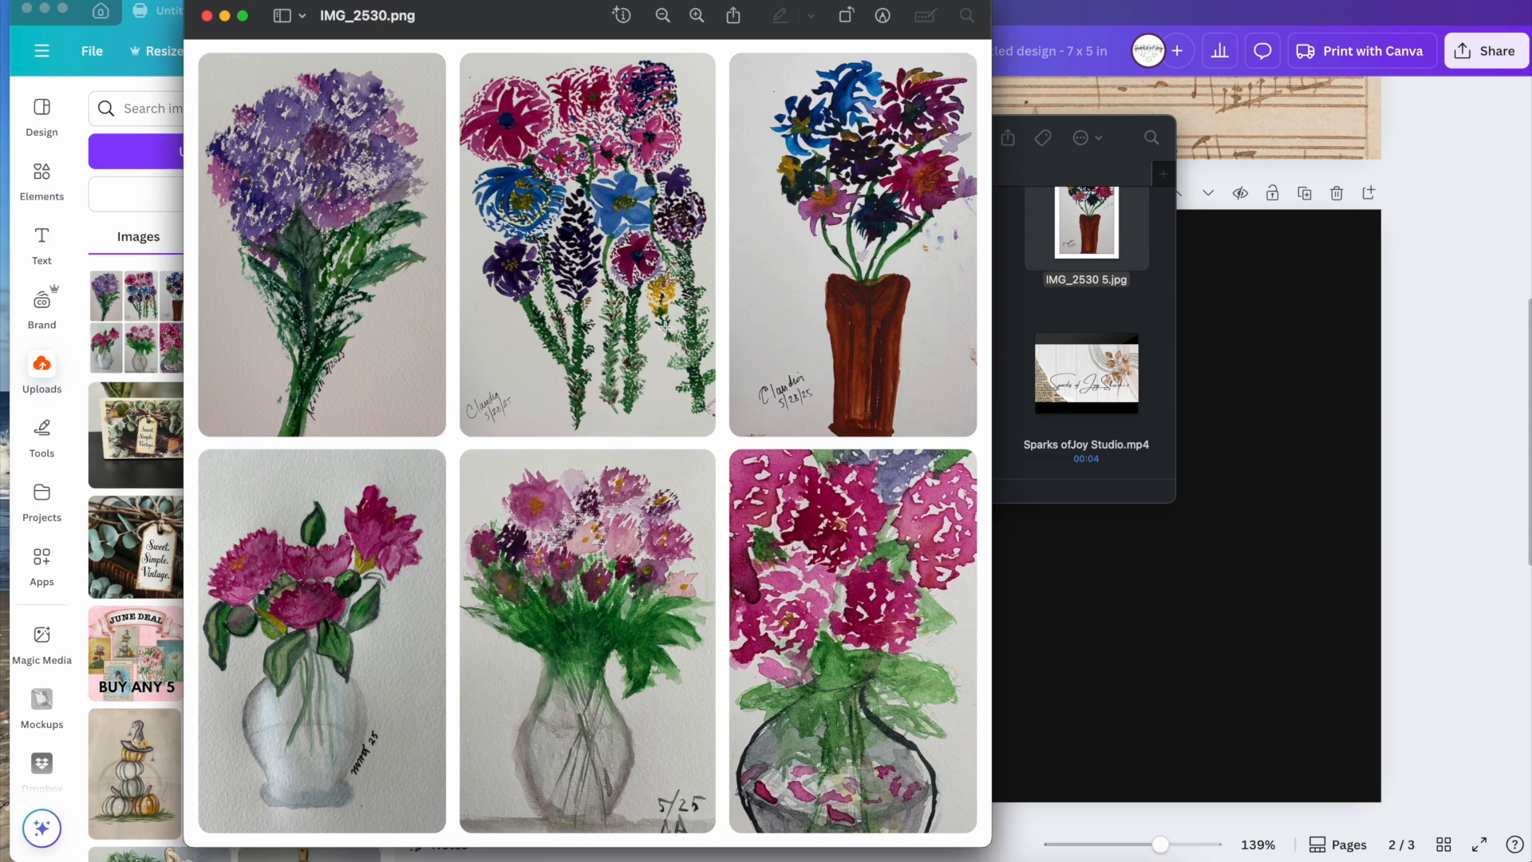
{"action": "left_click", "coordinate": [207, 15]}
{"action": "left_click_drag", "start_coordinate": [746, 137], "coordinate": [413, 57]}
{"action": "left_click_drag", "start_coordinate": [845, 422], "coordinate": [568, 709]}
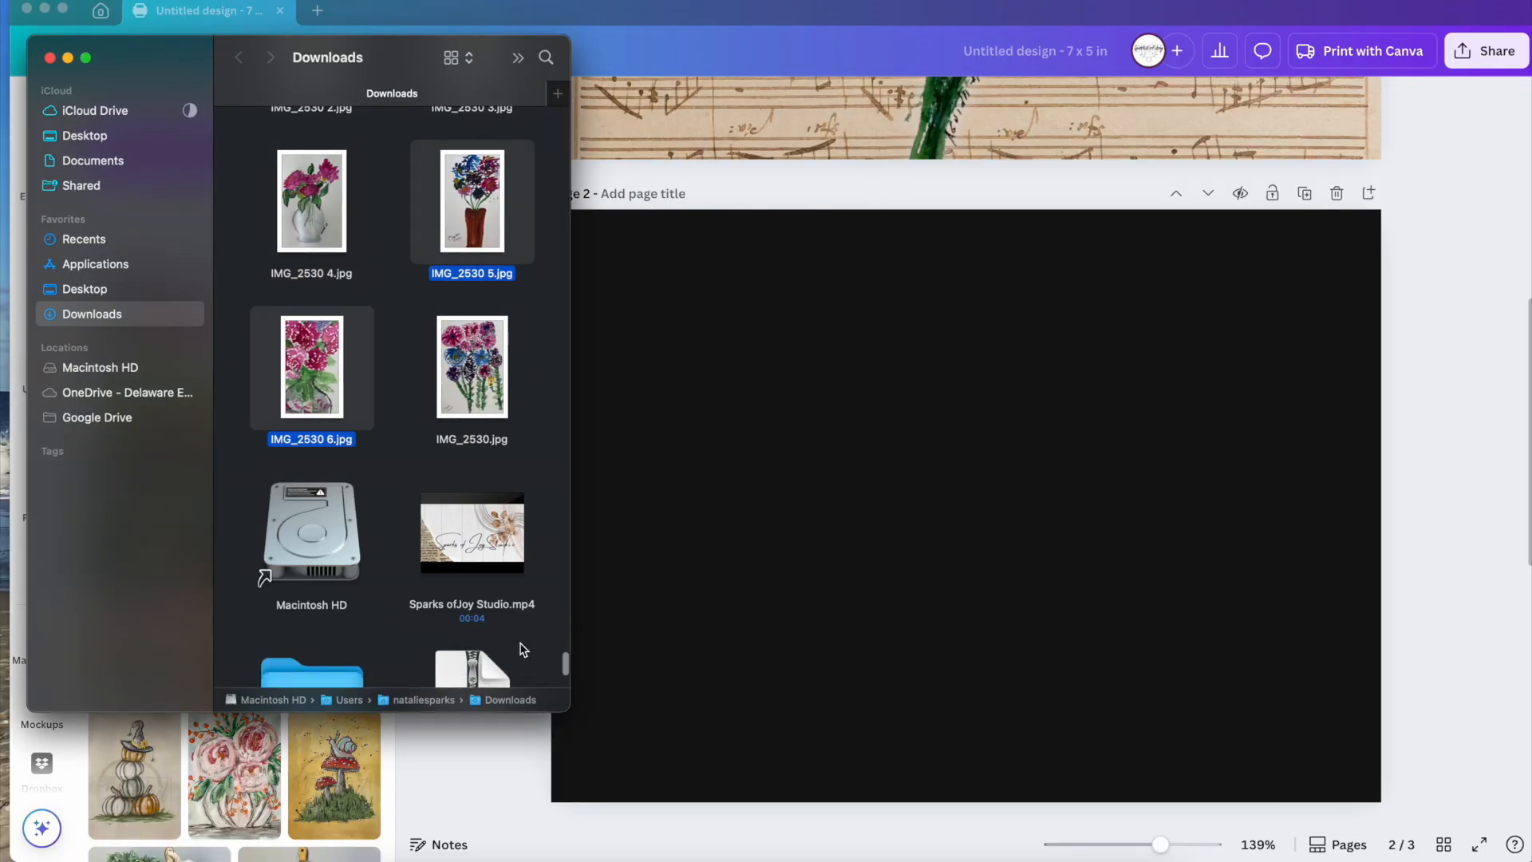
Place IMG_2530 4.jpg from the Downloads folder onto the black page 2 of the Canva design.
{"action": "scroll", "coordinate": [491, 404], "scroll_direction": "up", "scroll_amount": 5}
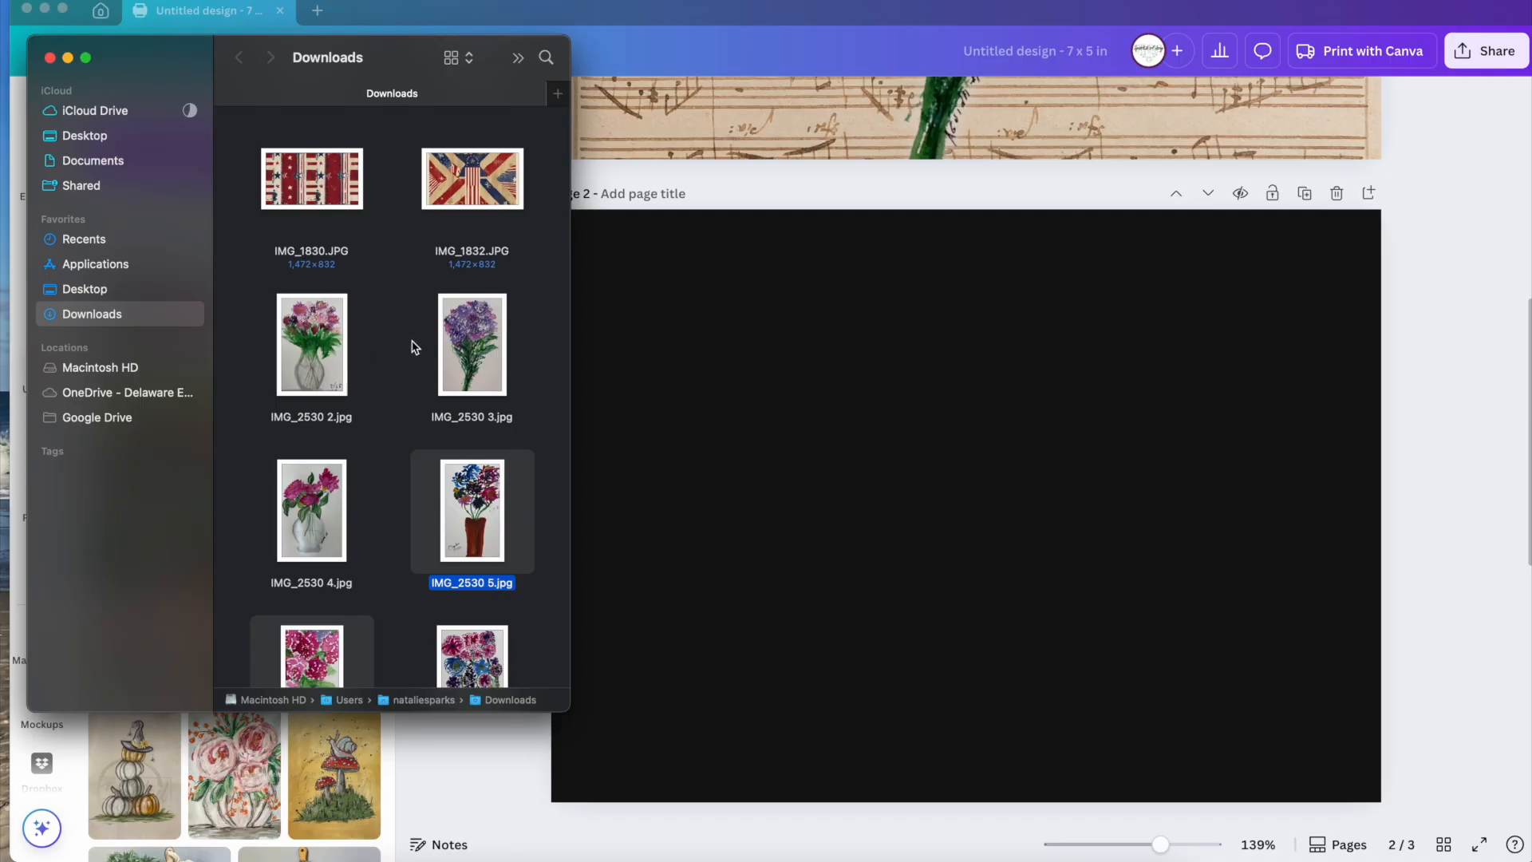
{"action": "scroll", "coordinate": [442, 383], "scroll_direction": "up", "scroll_amount": 2}
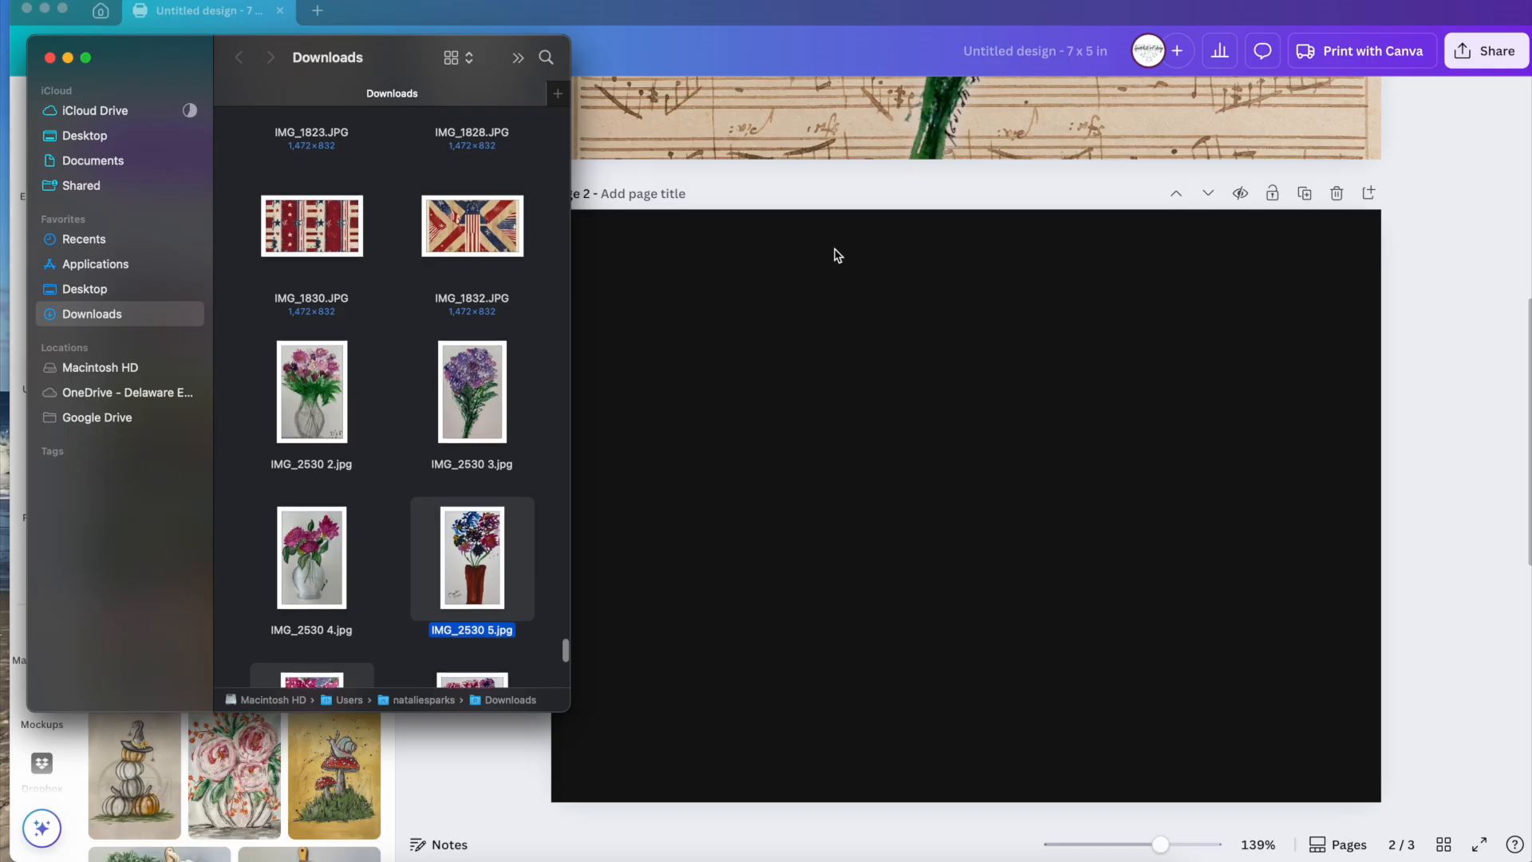
{"action": "scroll", "coordinate": [834, 254], "scroll_direction": "up", "scroll_amount": 6}
{"action": "scroll", "coordinate": [835, 254], "scroll_direction": "up", "scroll_amount": 2}
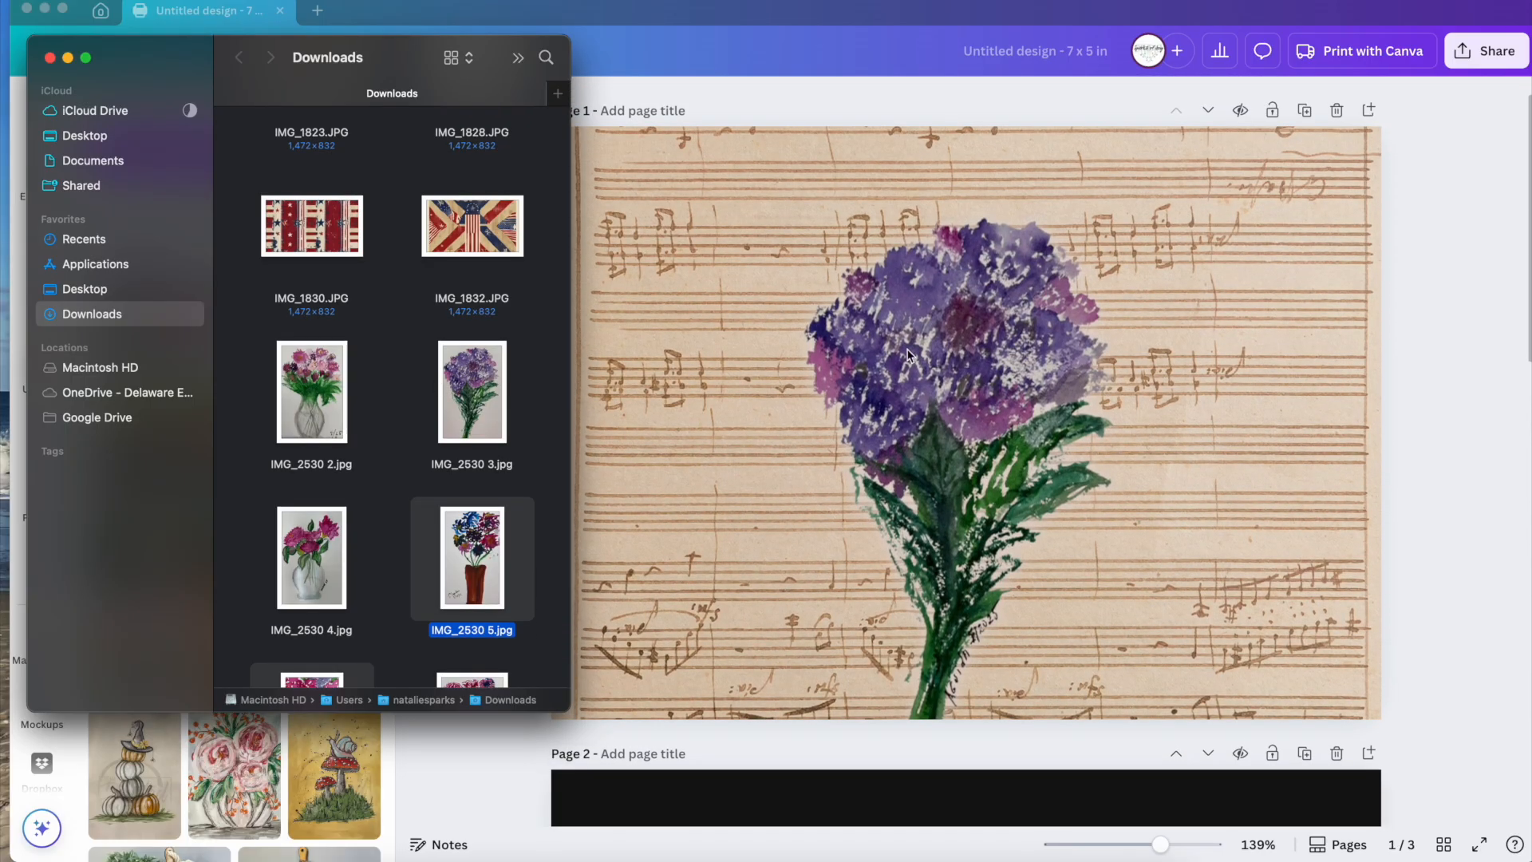
{"action": "scroll", "coordinate": [780, 421], "scroll_direction": "down", "scroll_amount": 15}
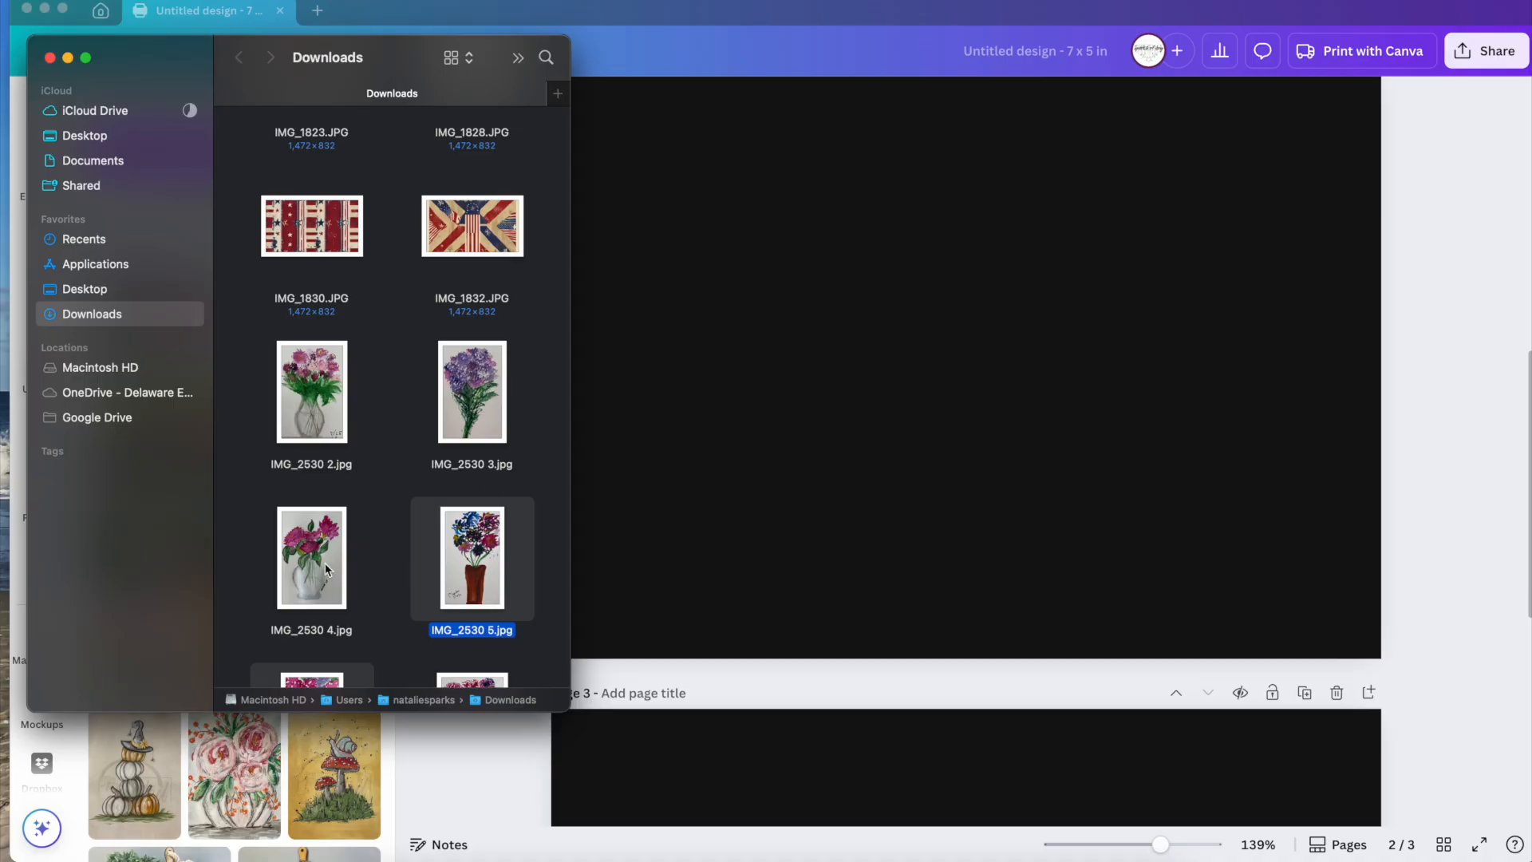
{"action": "left_click_drag", "start_coordinate": [305, 580], "coordinate": [891, 419]}
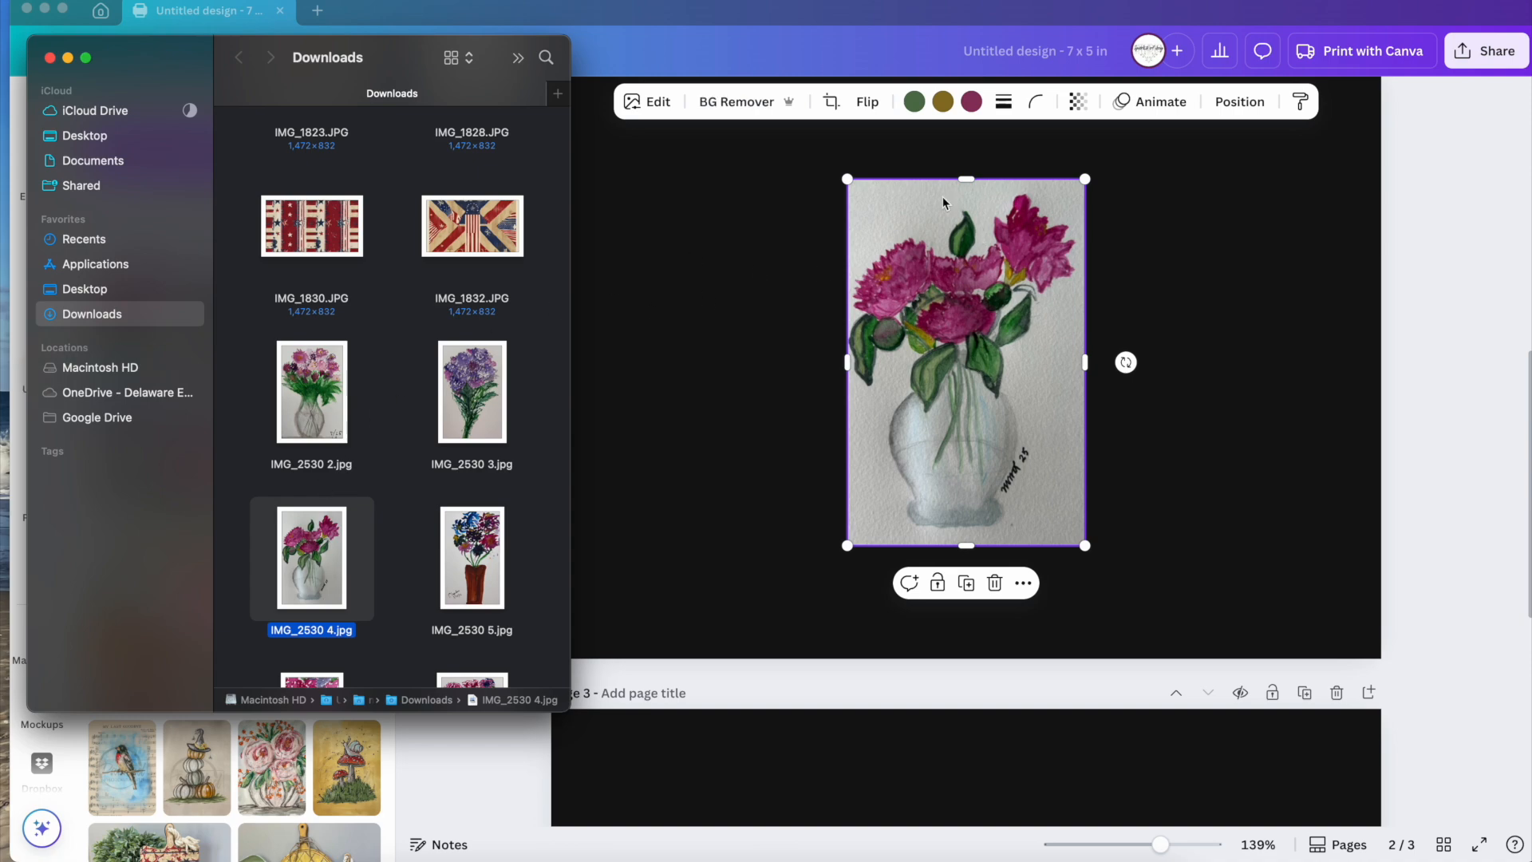
Remove the background from the pink flower vase painting and enlarge it to nearly the full height of page 2.
{"action": "left_click", "coordinate": [736, 109]}
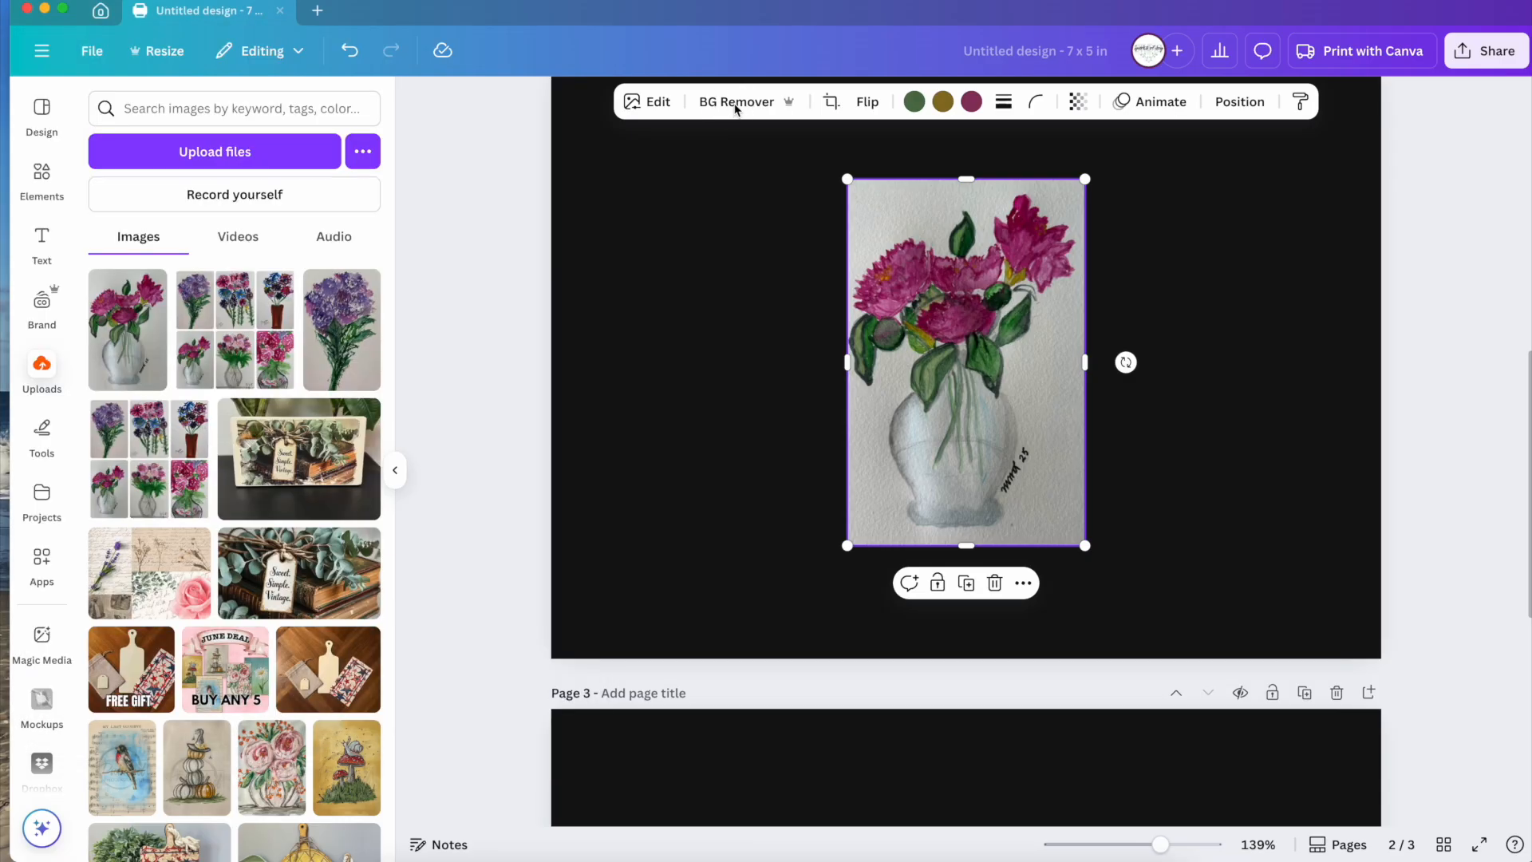
{"action": "left_click", "coordinate": [729, 104]}
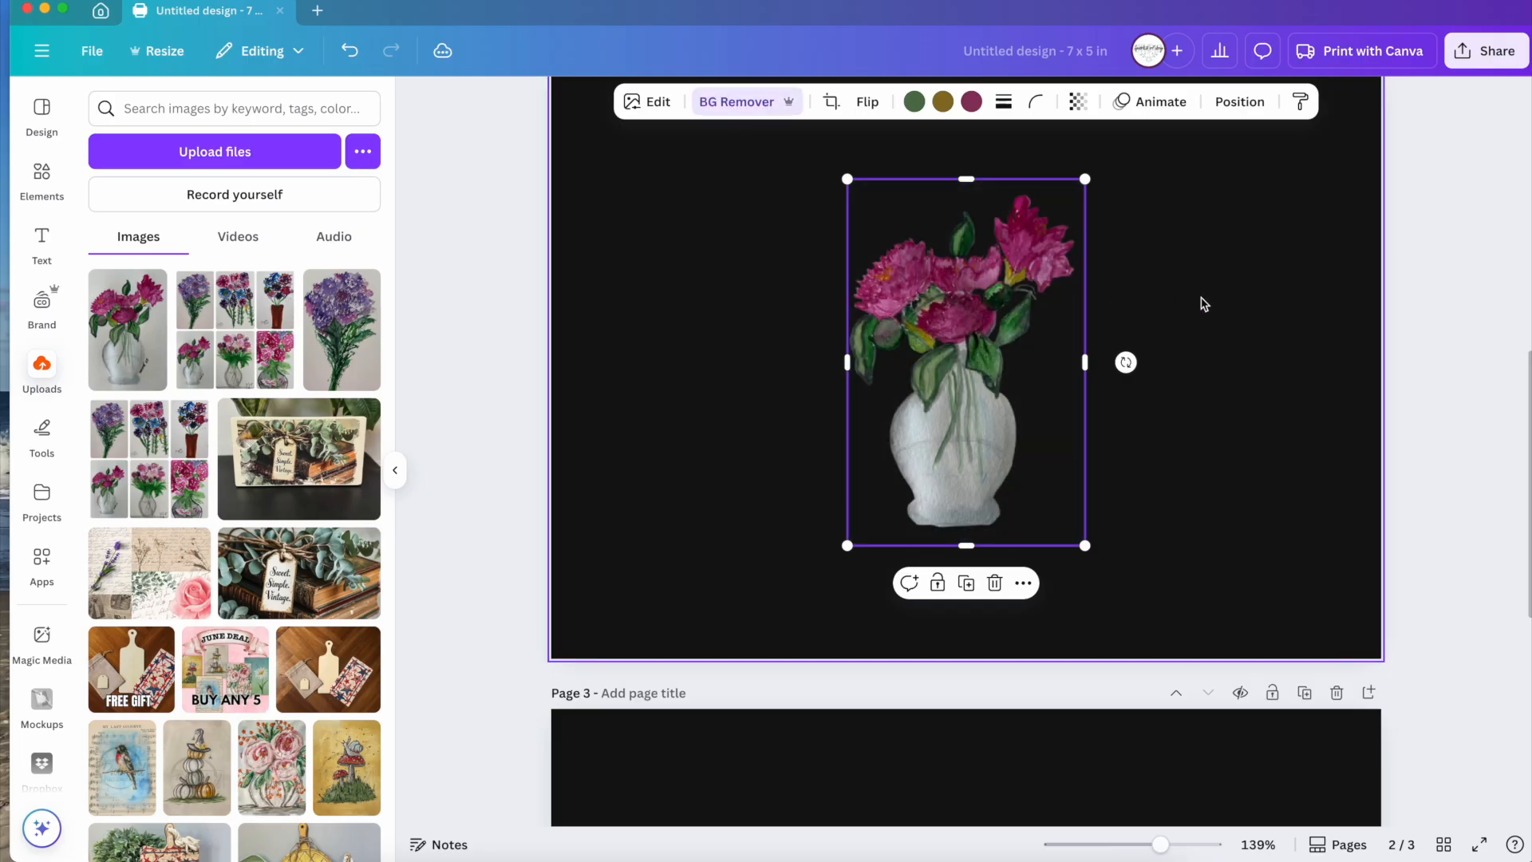
{"action": "left_click_drag", "start_coordinate": [846, 183], "coordinate": [714, 112]}
{"action": "left_click_drag", "start_coordinate": [881, 307], "coordinate": [899, 380]}
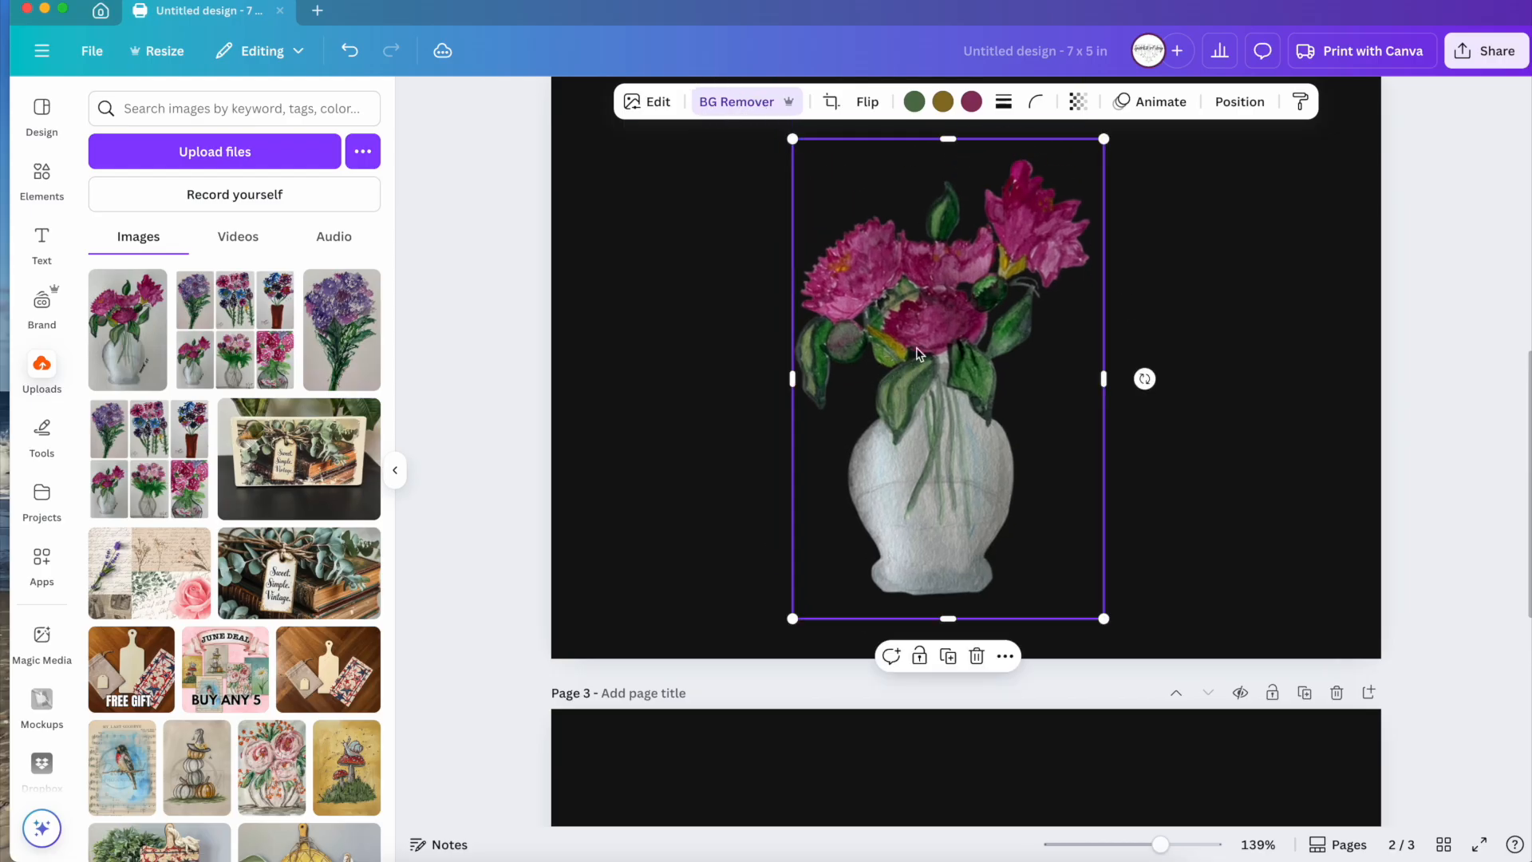
{"action": "left_click_drag", "start_coordinate": [1104, 140], "coordinate": [1197, 100]}
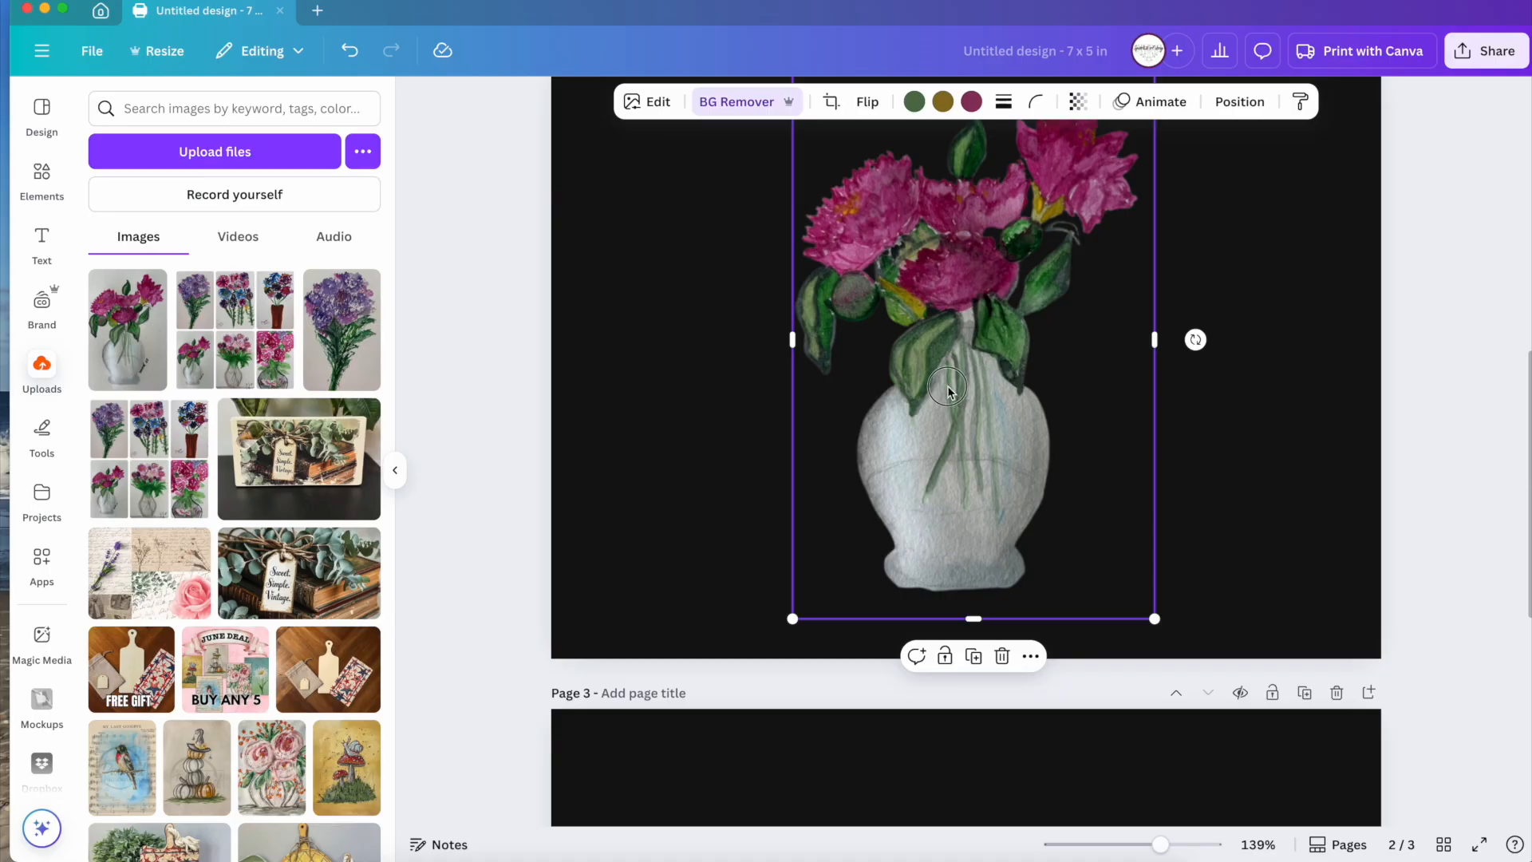
{"action": "left_click_drag", "start_coordinate": [952, 383], "coordinate": [916, 370]}
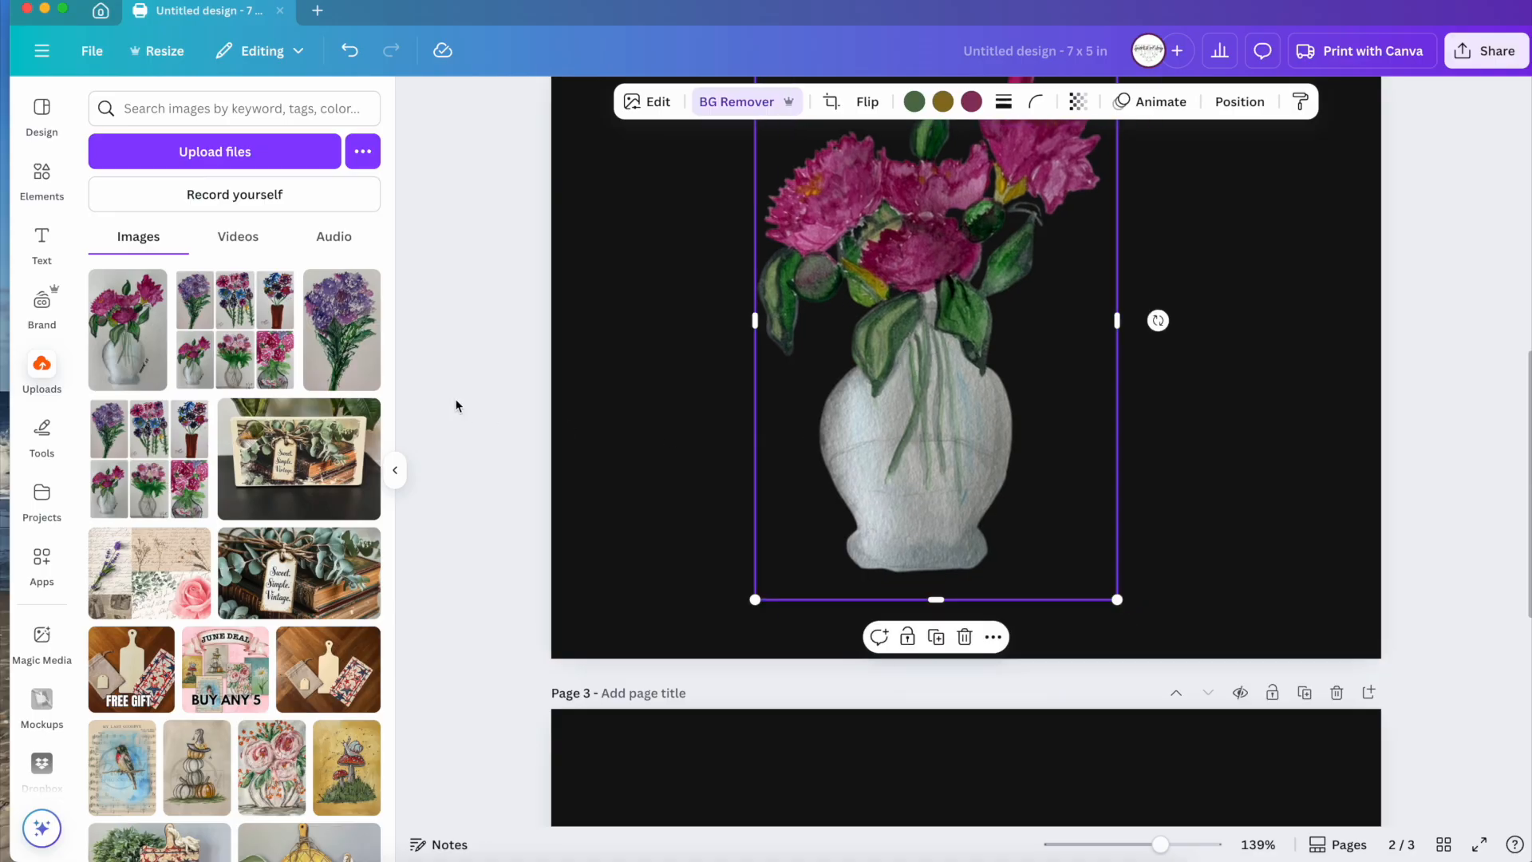
Replace page 2's background with the crumpled brown music-paper photo and reposition the vase slightly right of the page's centre.
{"action": "left_click", "coordinate": [42, 171]}
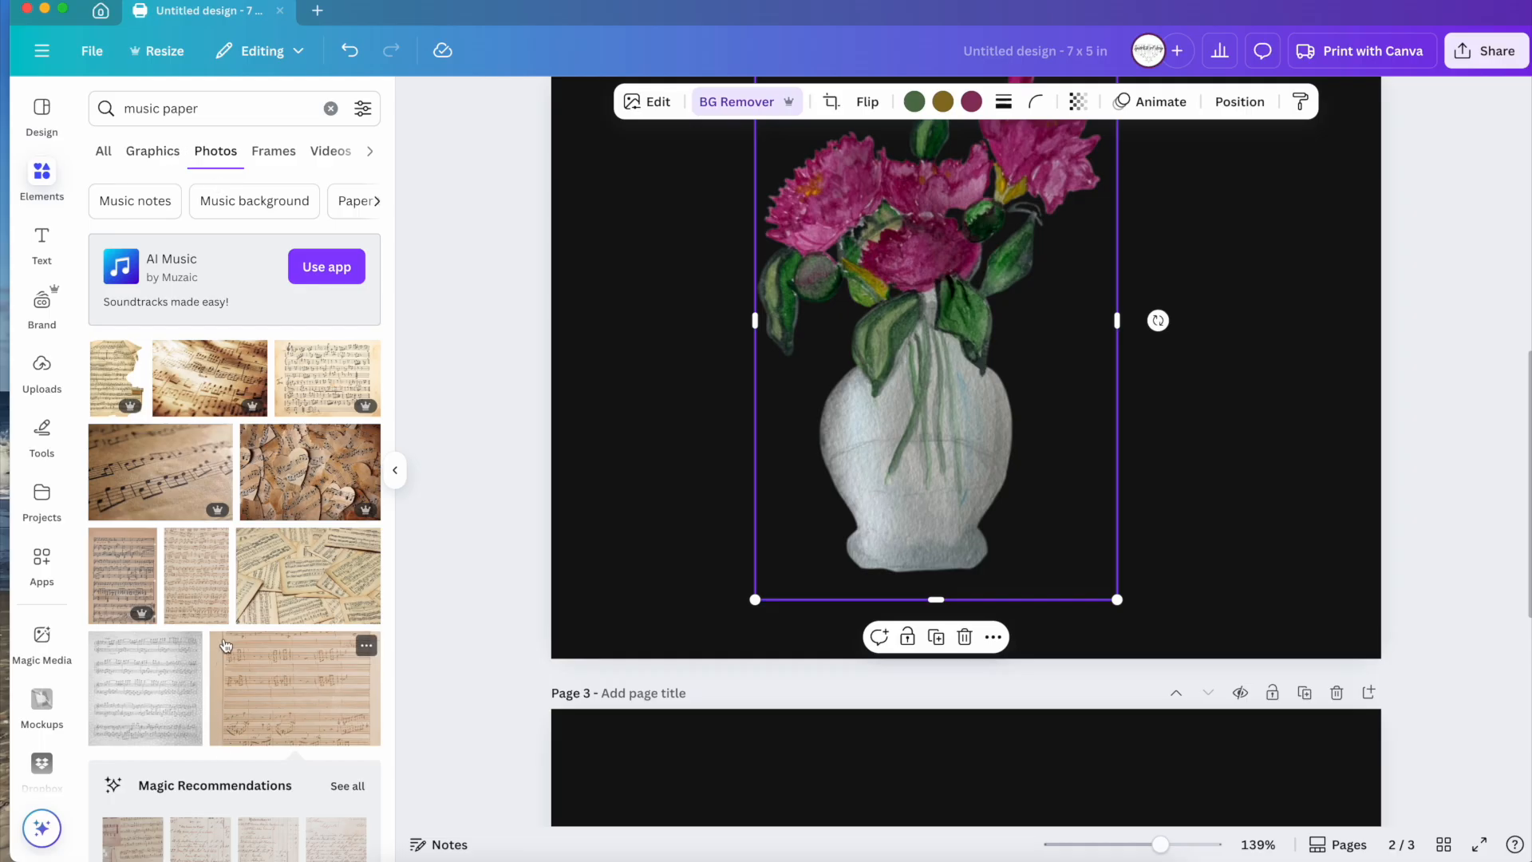
{"action": "scroll", "coordinate": [226, 645], "scroll_direction": "down", "scroll_amount": 7}
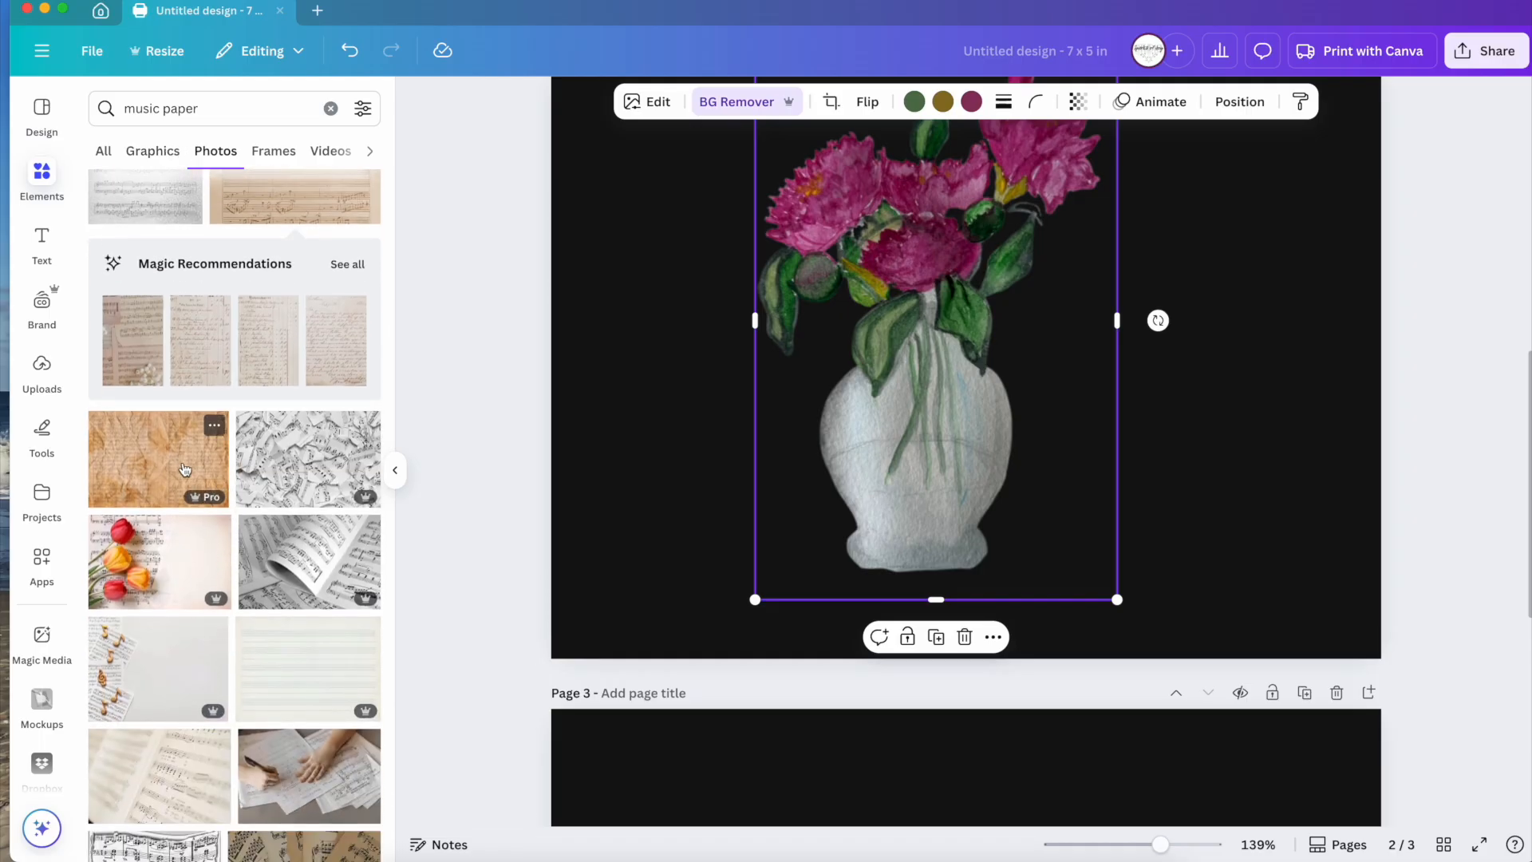
{"action": "left_click", "coordinate": [159, 455]}
{"action": "right_click", "coordinate": [854, 427]}
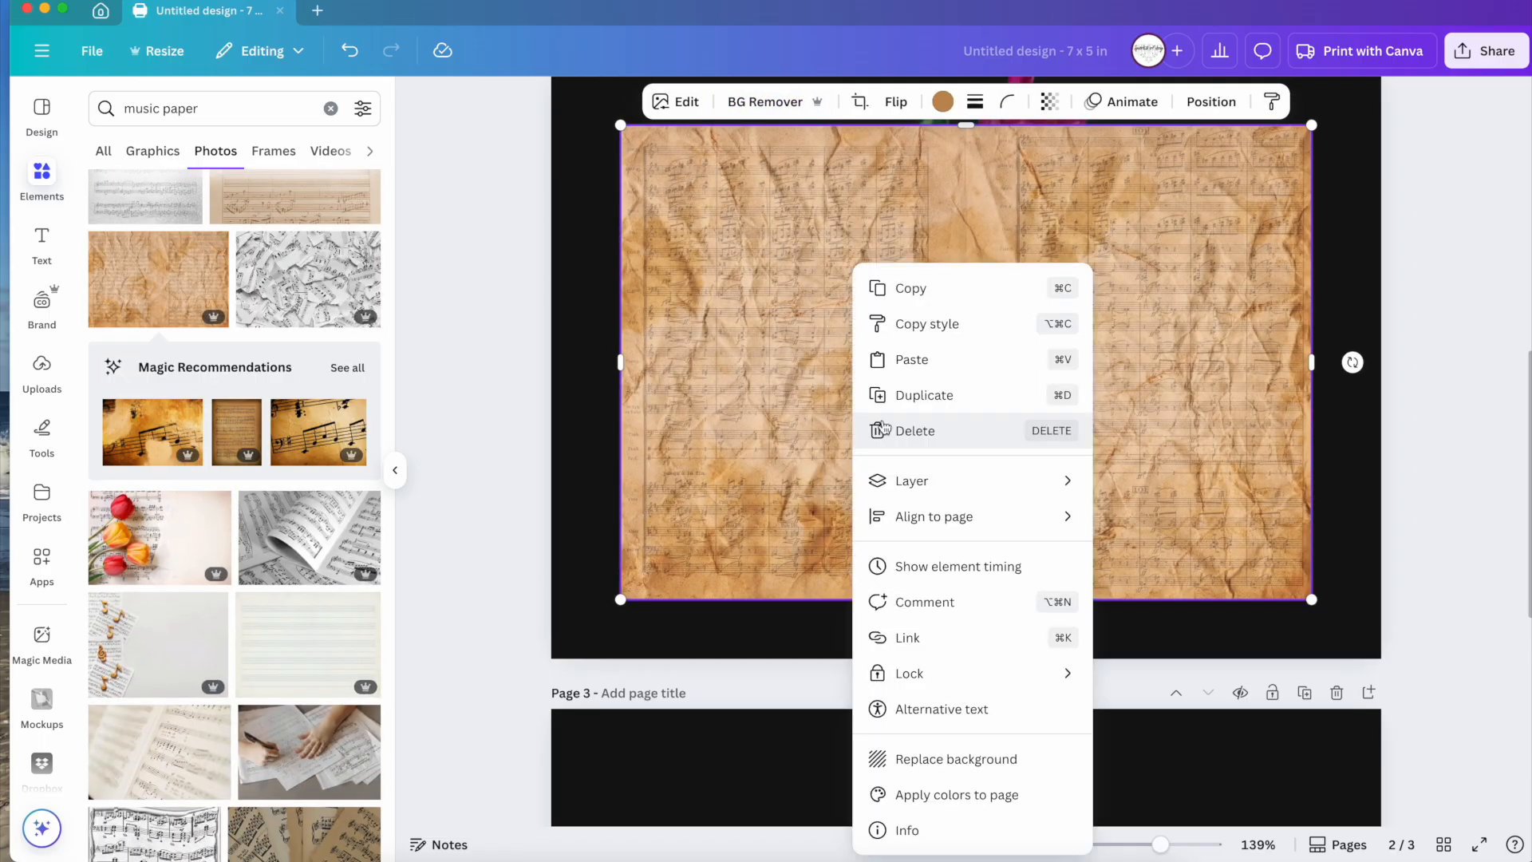
{"action": "left_click", "coordinate": [977, 757]}
{"action": "left_click_drag", "start_coordinate": [926, 459], "coordinate": [1007, 488]}
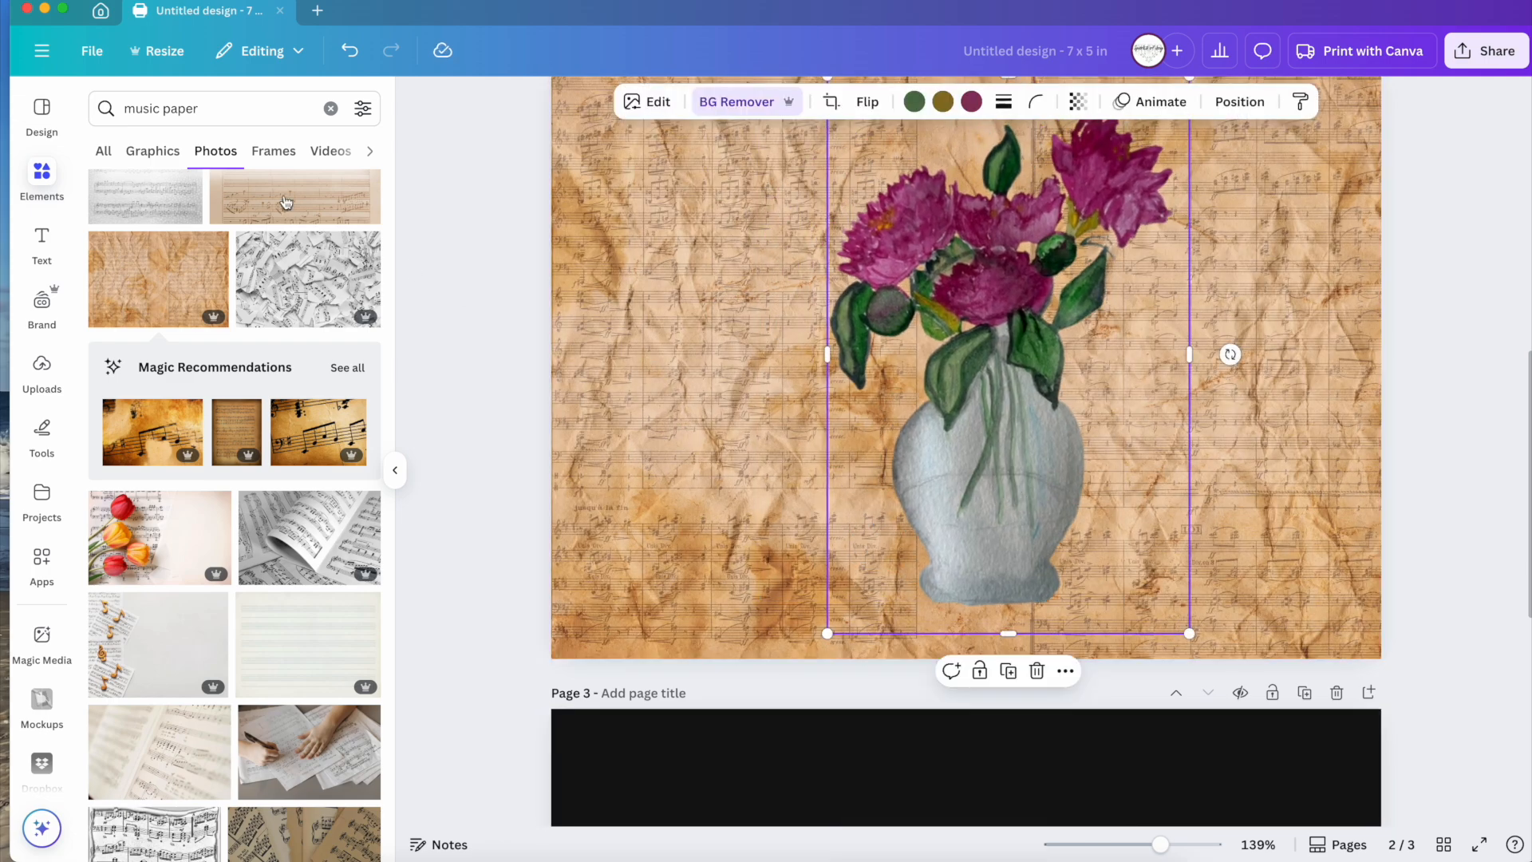
{"action": "left_click_drag", "start_coordinate": [213, 106], "coordinate": [87, 99]}
{"action": "key", "text": "BackSpace"}
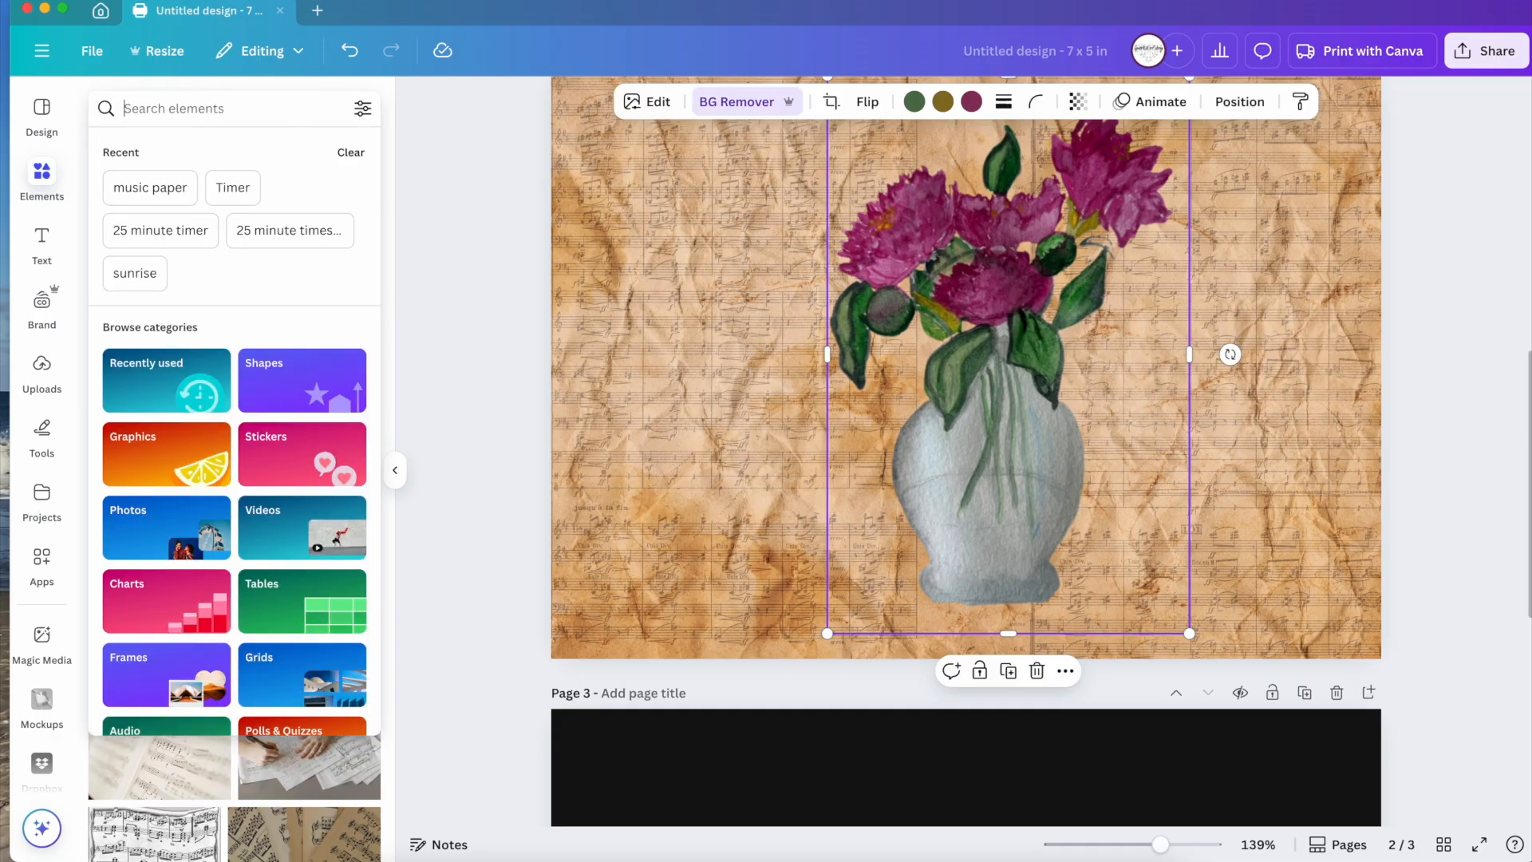
{"action": "type", "text": "di"}
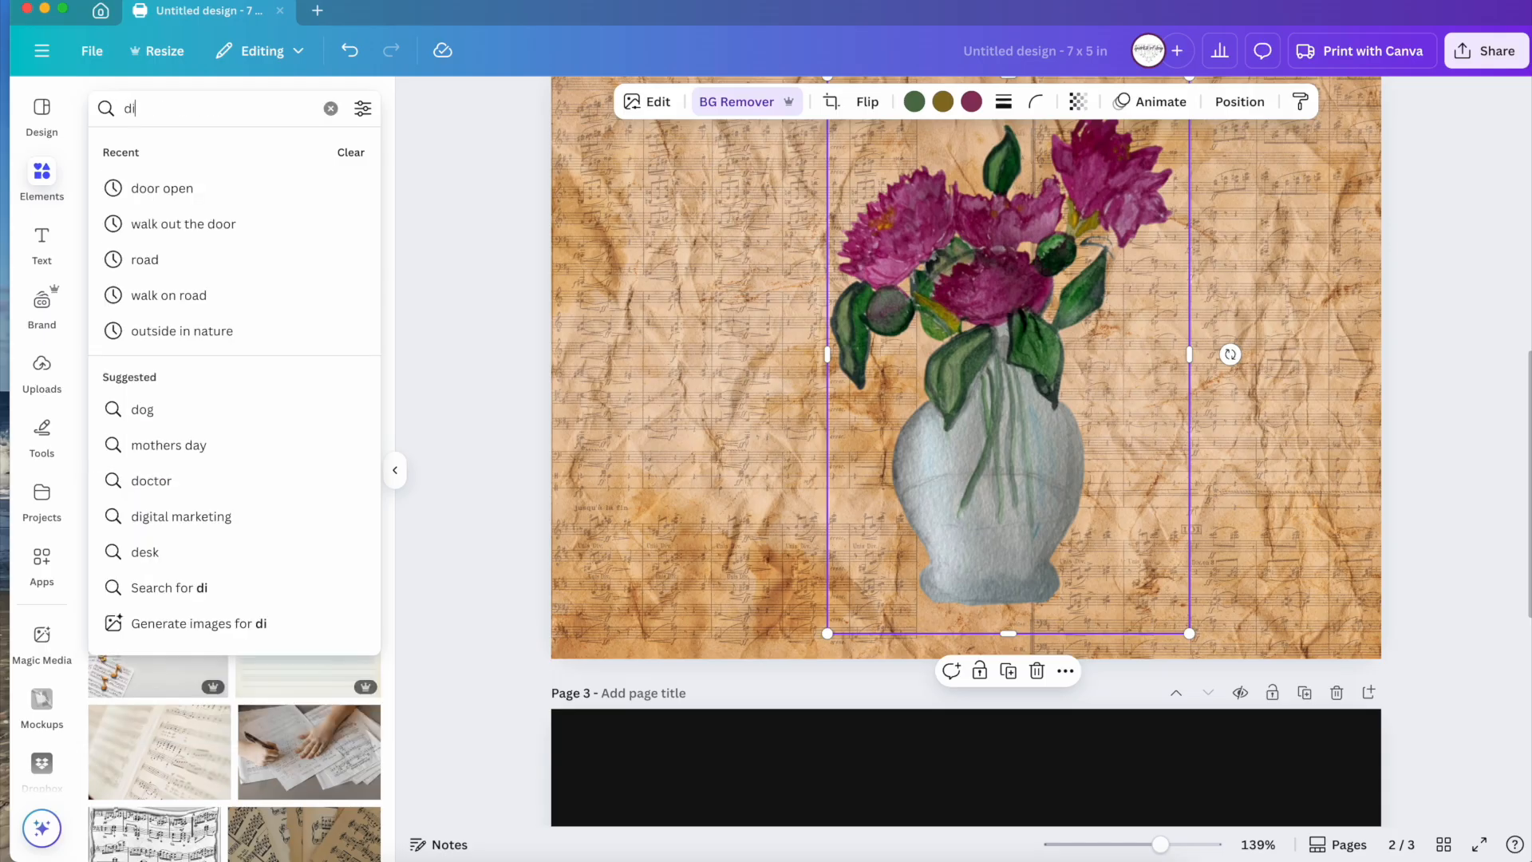
{"action": "type", "text": "sr"}
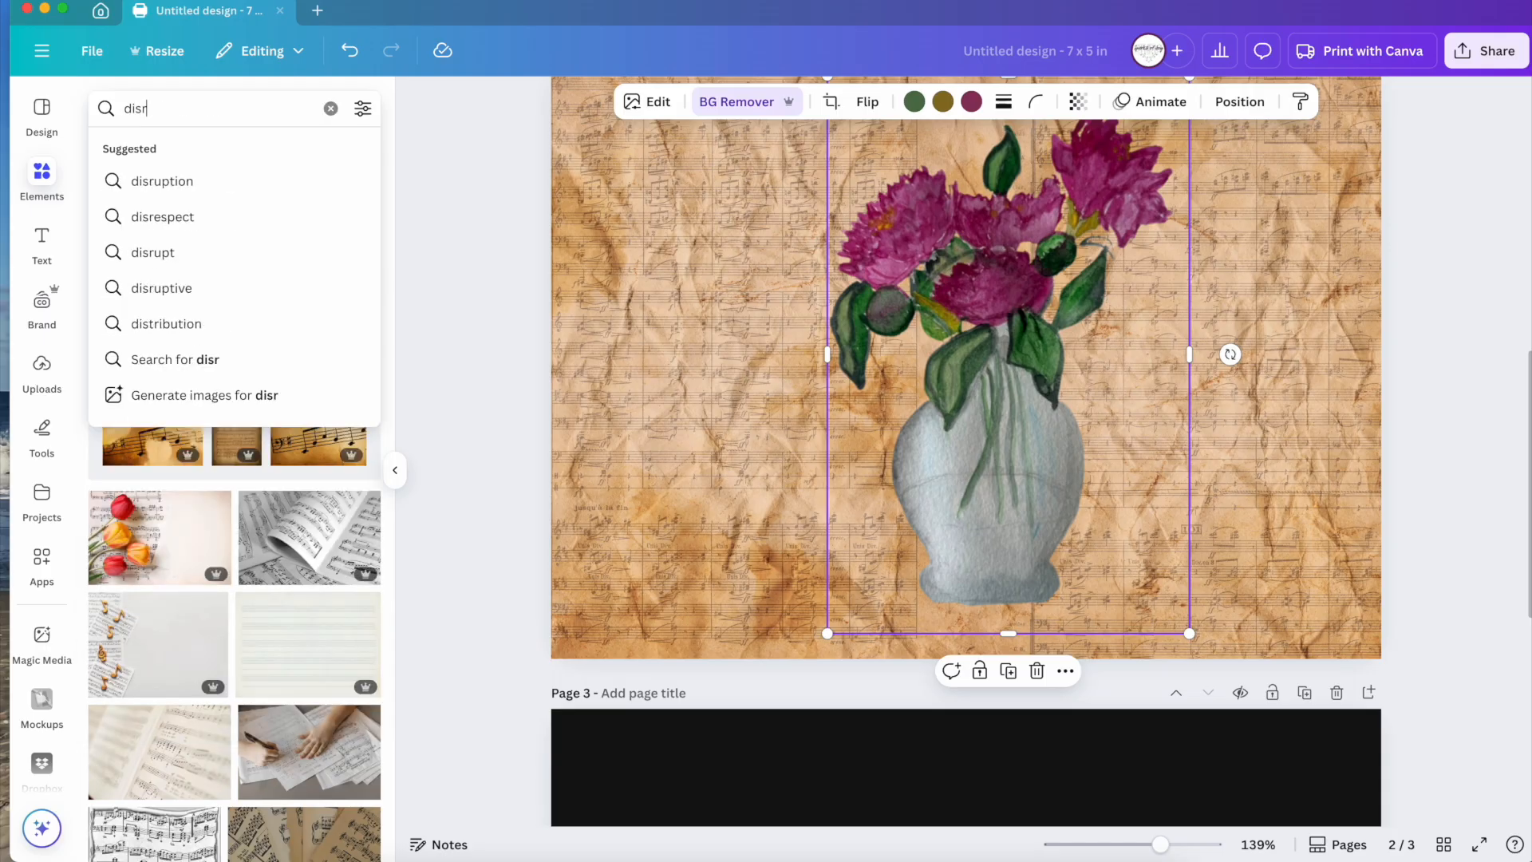
{"action": "key", "text": "BackSpace"}
{"action": "type", "text": "tressed"}
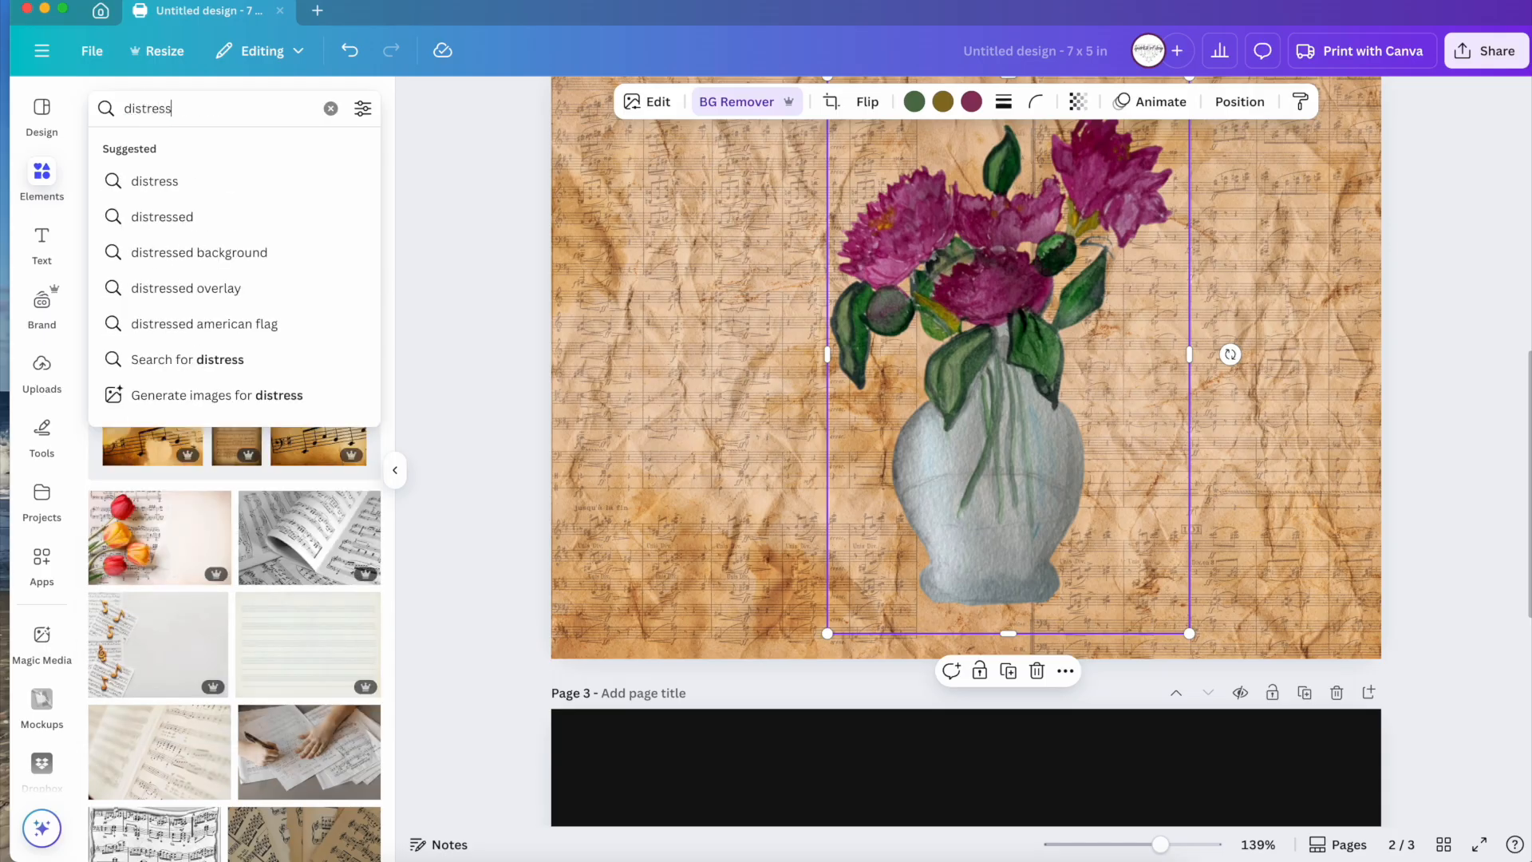
{"action": "key", "text": "BackSpace"}
{"action": "key", "text": "BackSpace"}
{"action": "key", "text": "BackSpace"}
{"action": "key", "text": "BackSpace"}
{"action": "key", "text": "BackSpace"}
{"action": "key", "text": "BackSpace"}
{"action": "key", "text": "BackSpace"}
{"action": "key", "text": "BackSpace"}
{"action": "key", "text": "BackSpace"}
{"action": "key", "text": "BackSpace"}
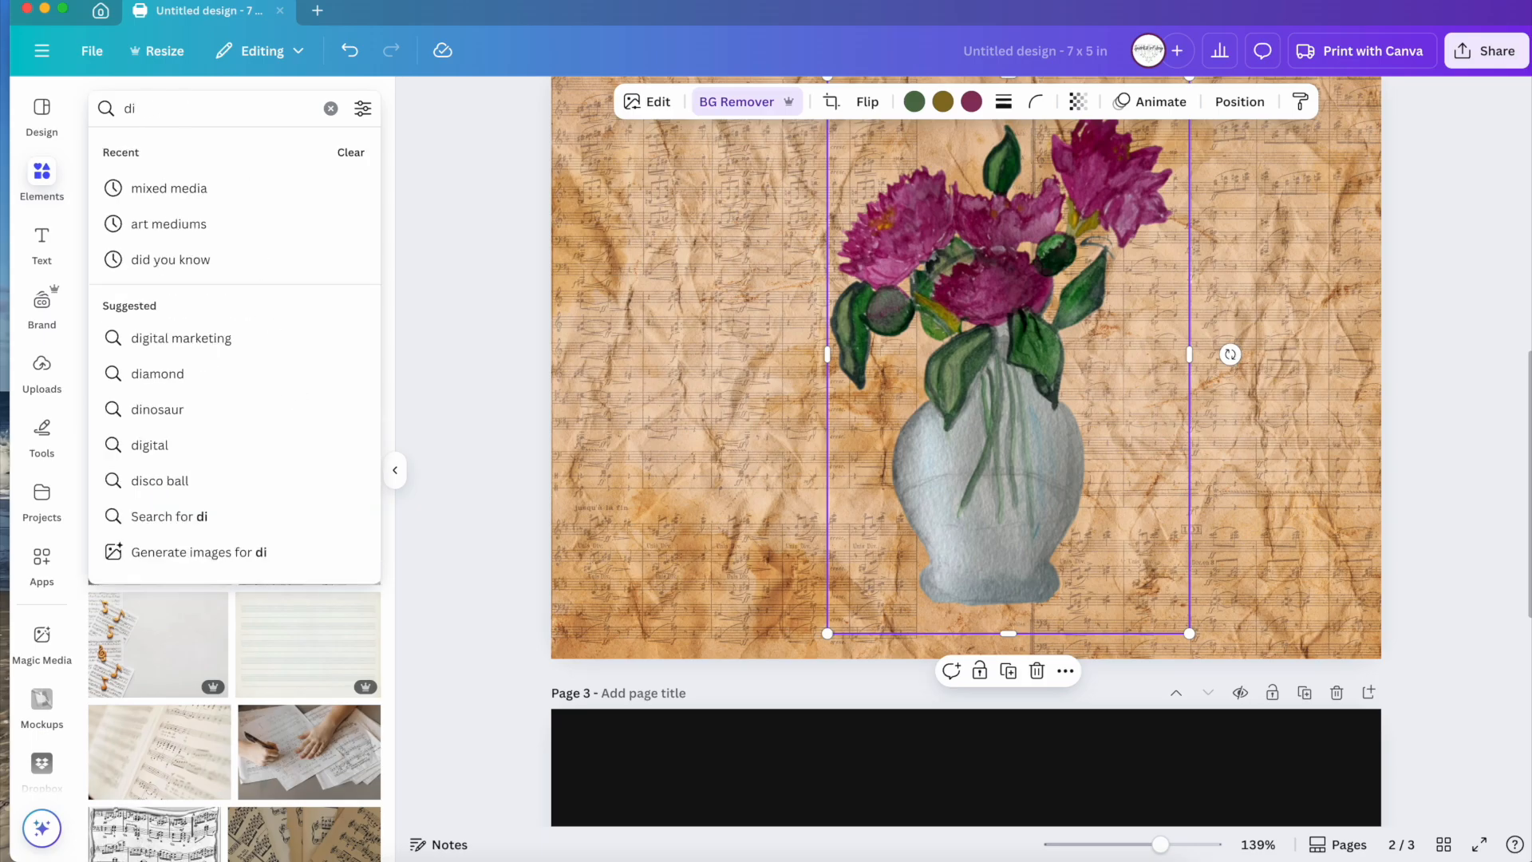
Search the element photos for "chippy paint background".
{"action": "type", "text": "chippy "}
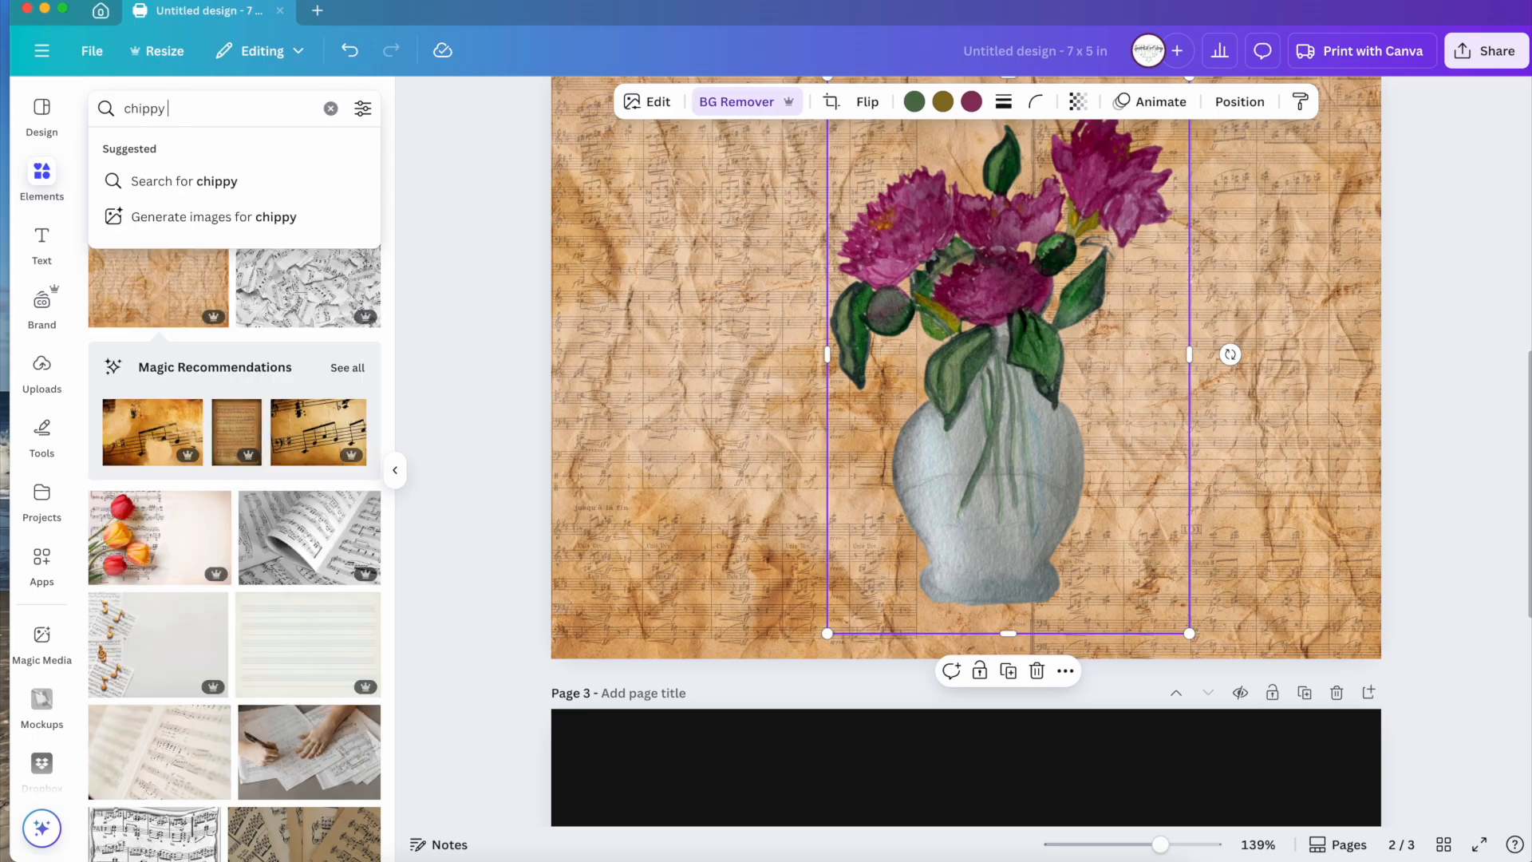
{"action": "type", "text": "paint background"}
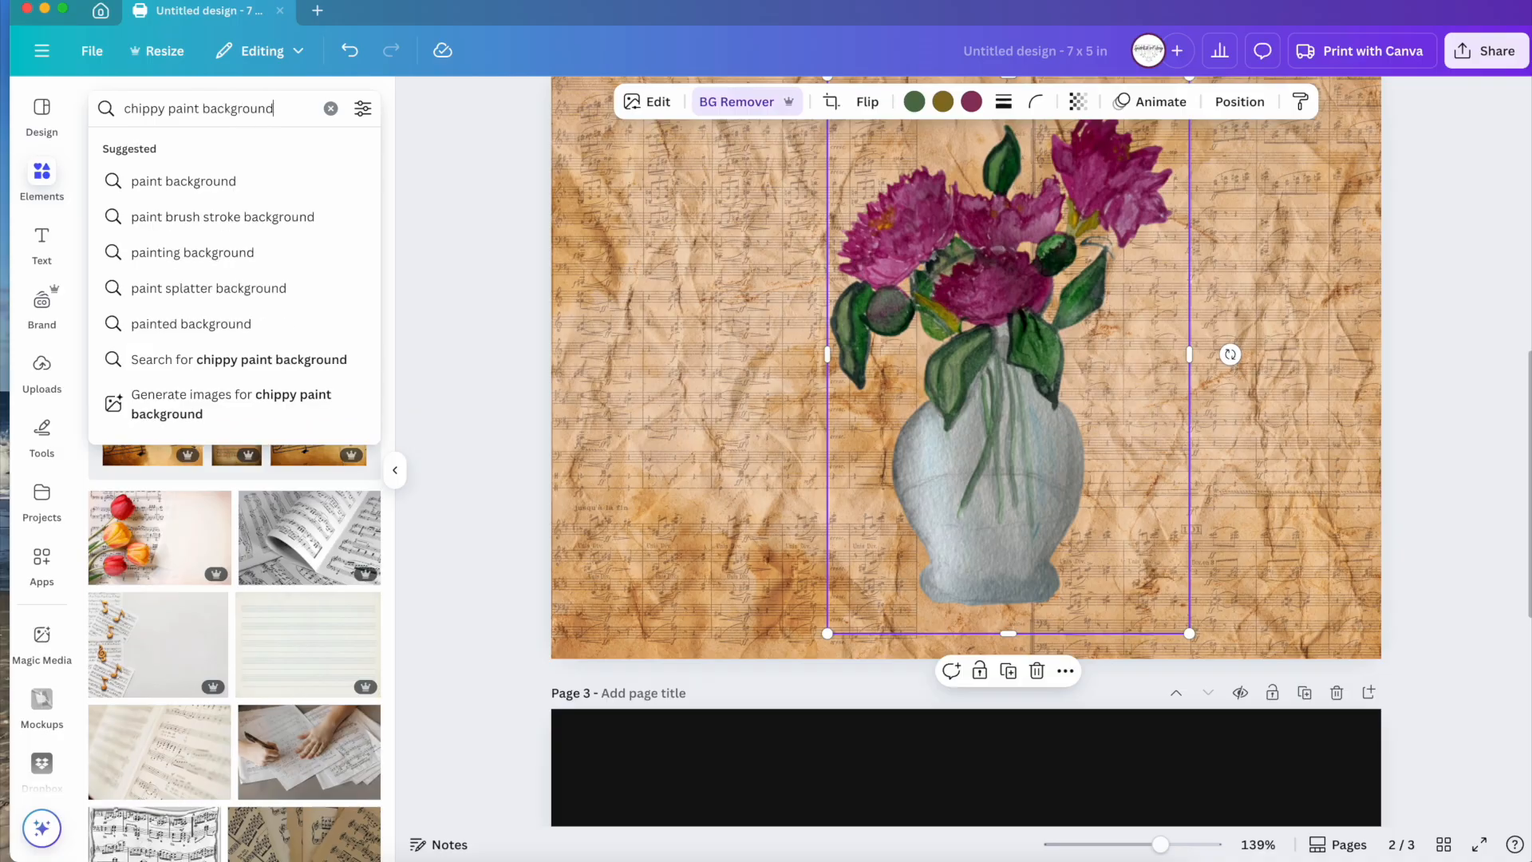
{"action": "key", "text": "Return"}
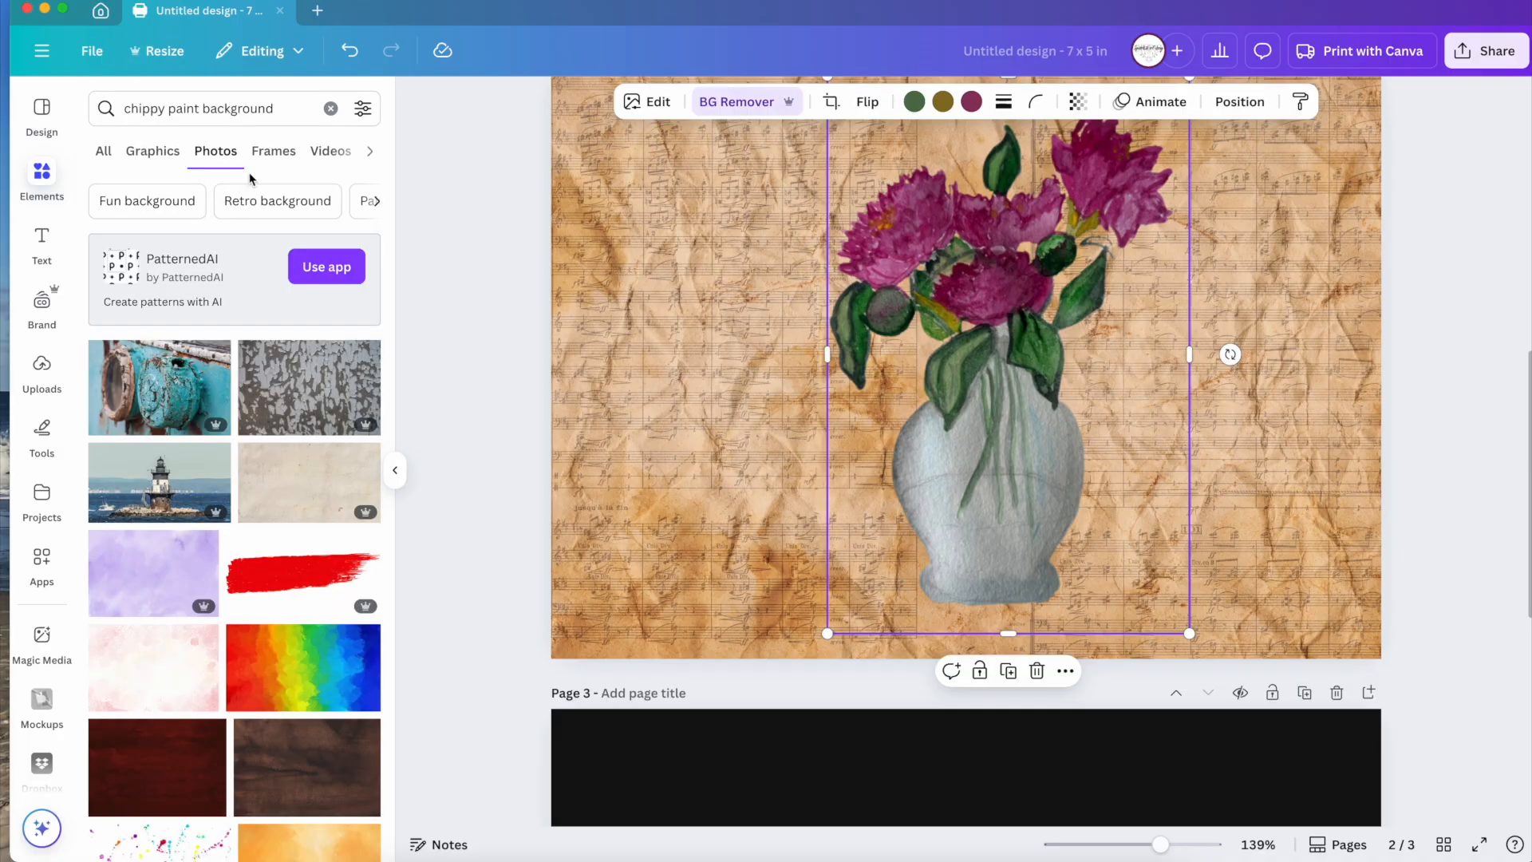
Add the peeling grey paint, rusty chipped white paint and beige plaster photos to page 2, and shift the beige one down.
{"action": "left_click", "coordinate": [289, 408]}
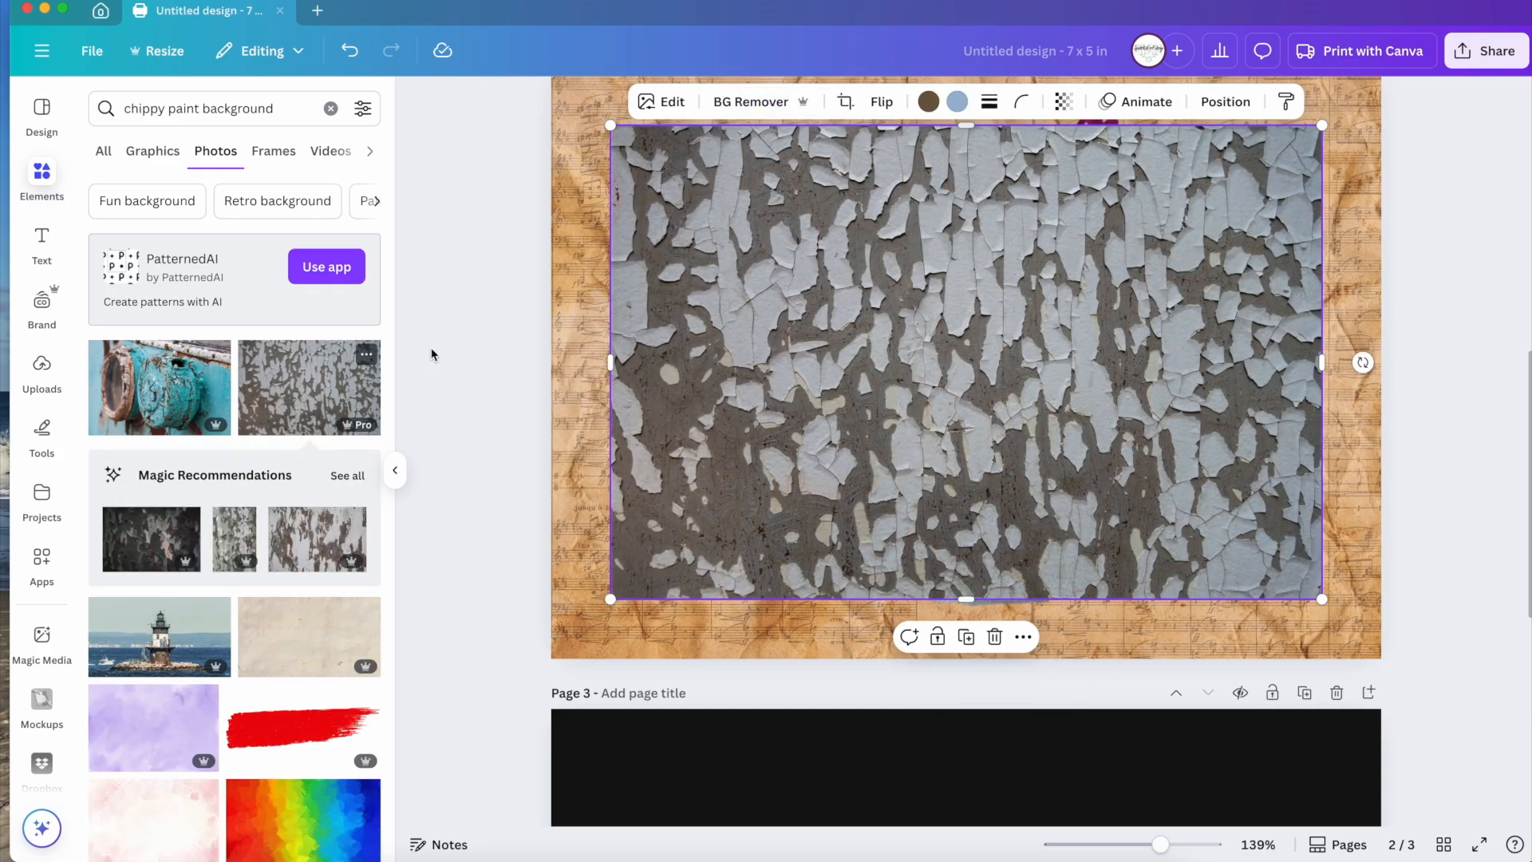
{"action": "left_click", "coordinate": [302, 548]}
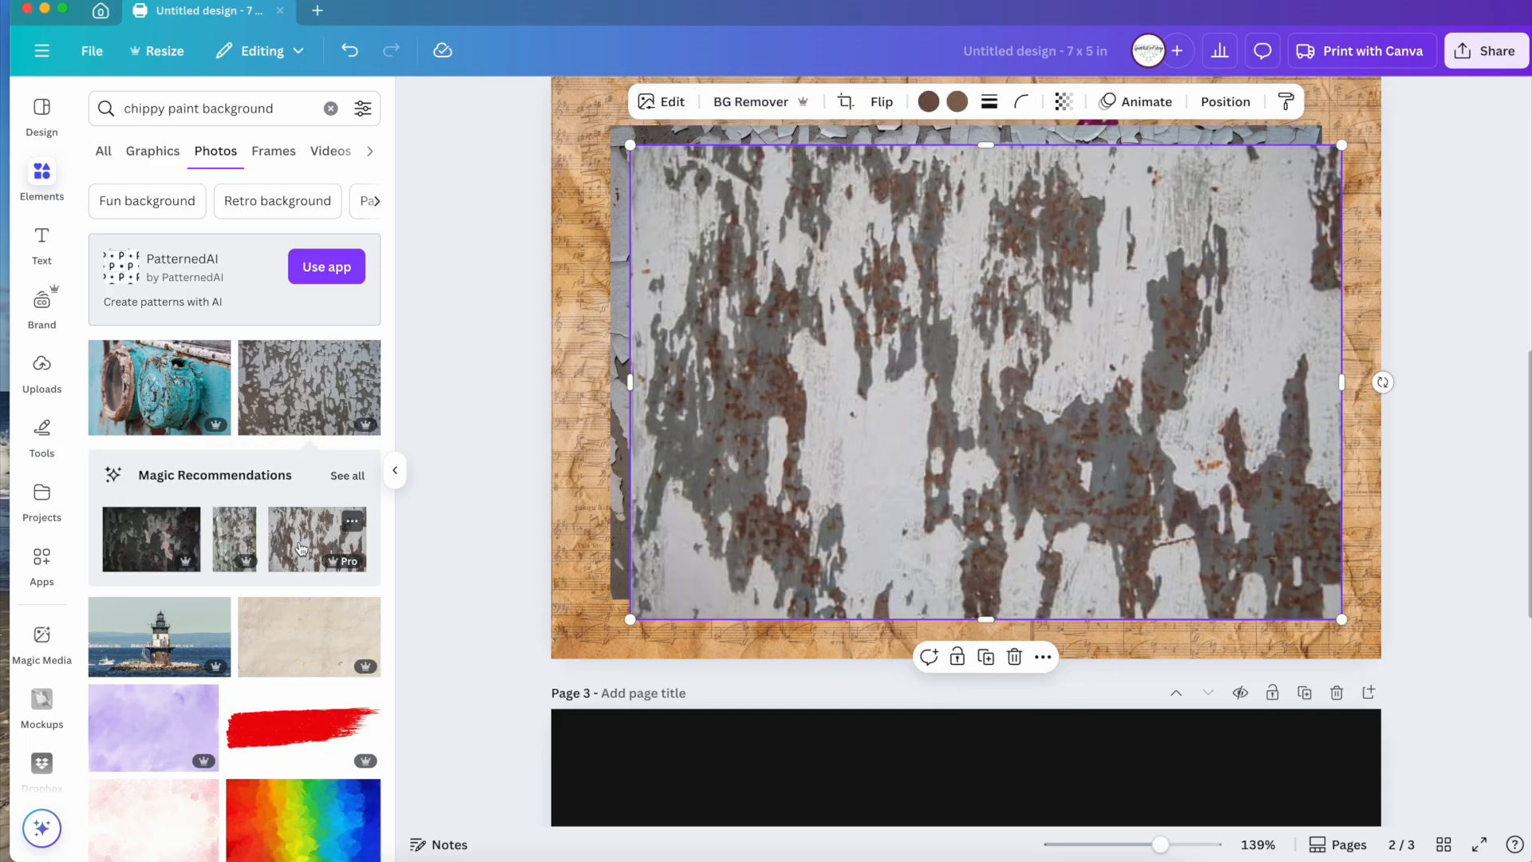
{"action": "left_click", "coordinate": [308, 645]}
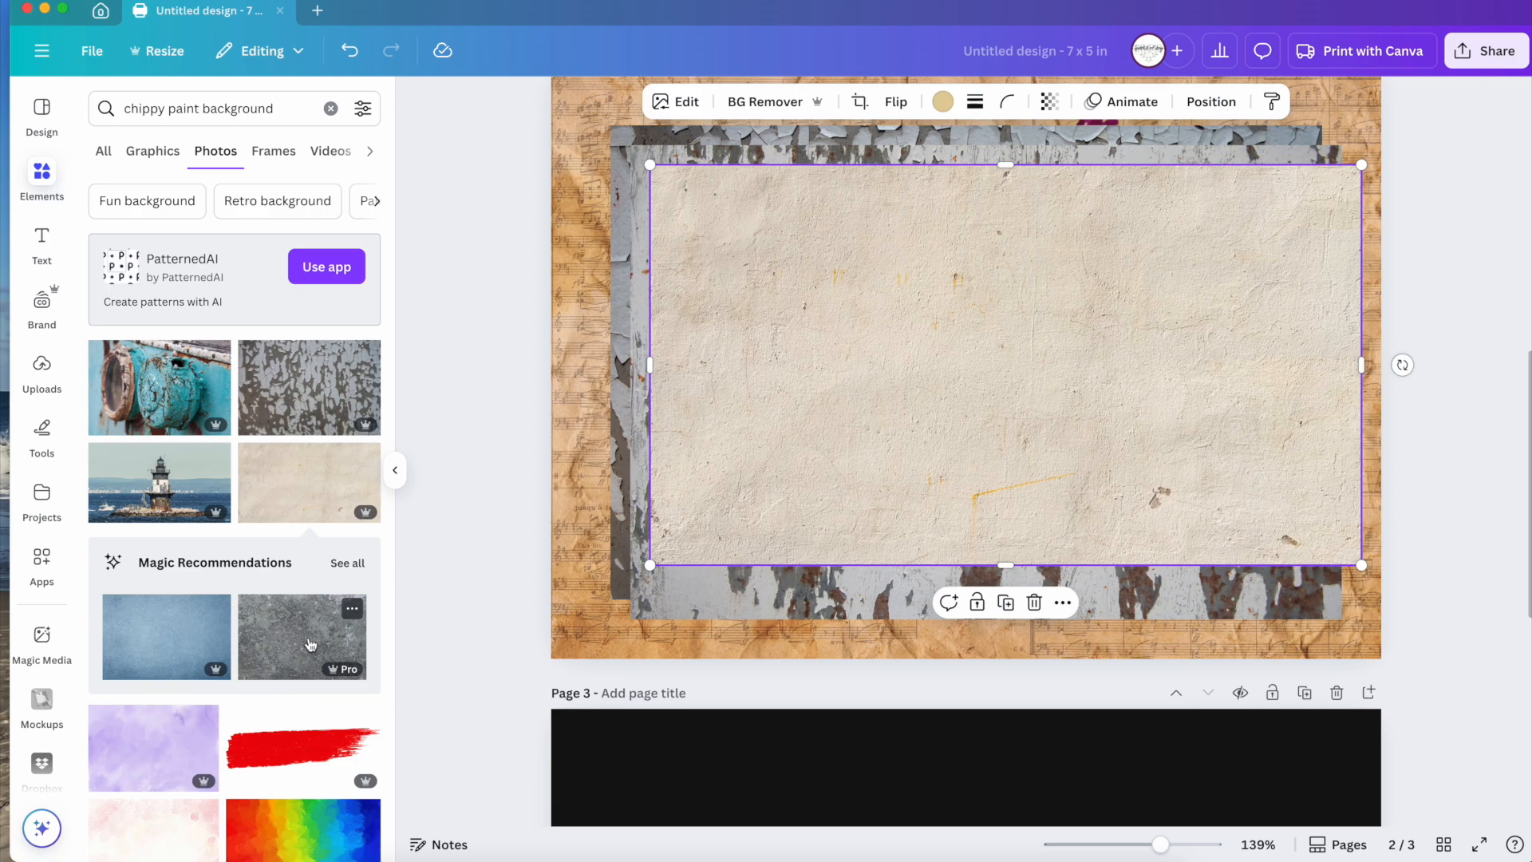
{"action": "left_click_drag", "start_coordinate": [876, 352], "coordinate": [799, 420]}
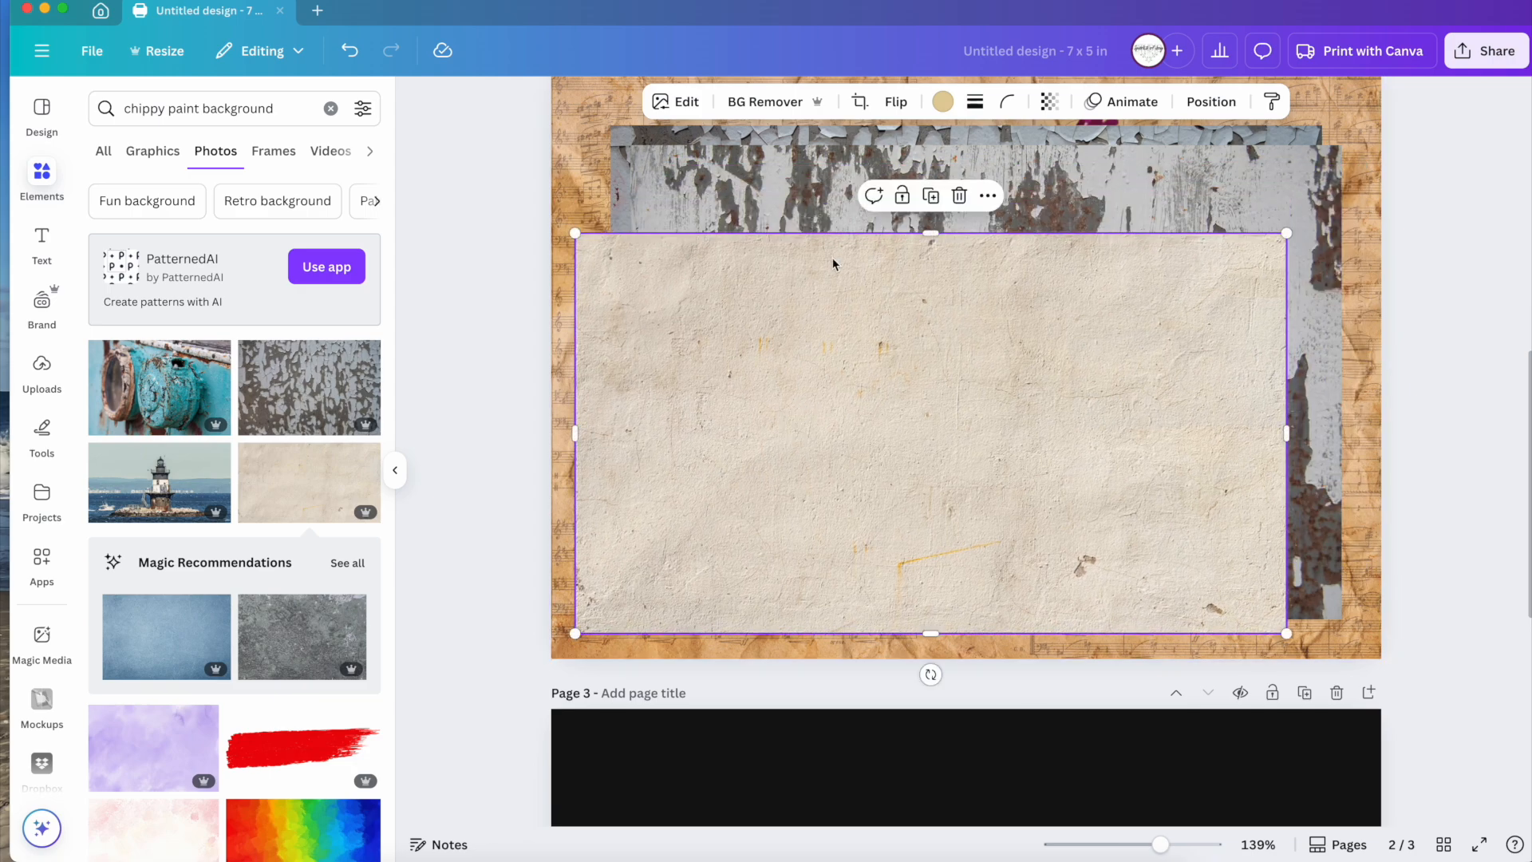
Delete the rusty chipped white paint photo and the peeling grey paint photo from page 2.
{"action": "left_click", "coordinate": [739, 207]}
{"action": "key", "text": "Delete"}
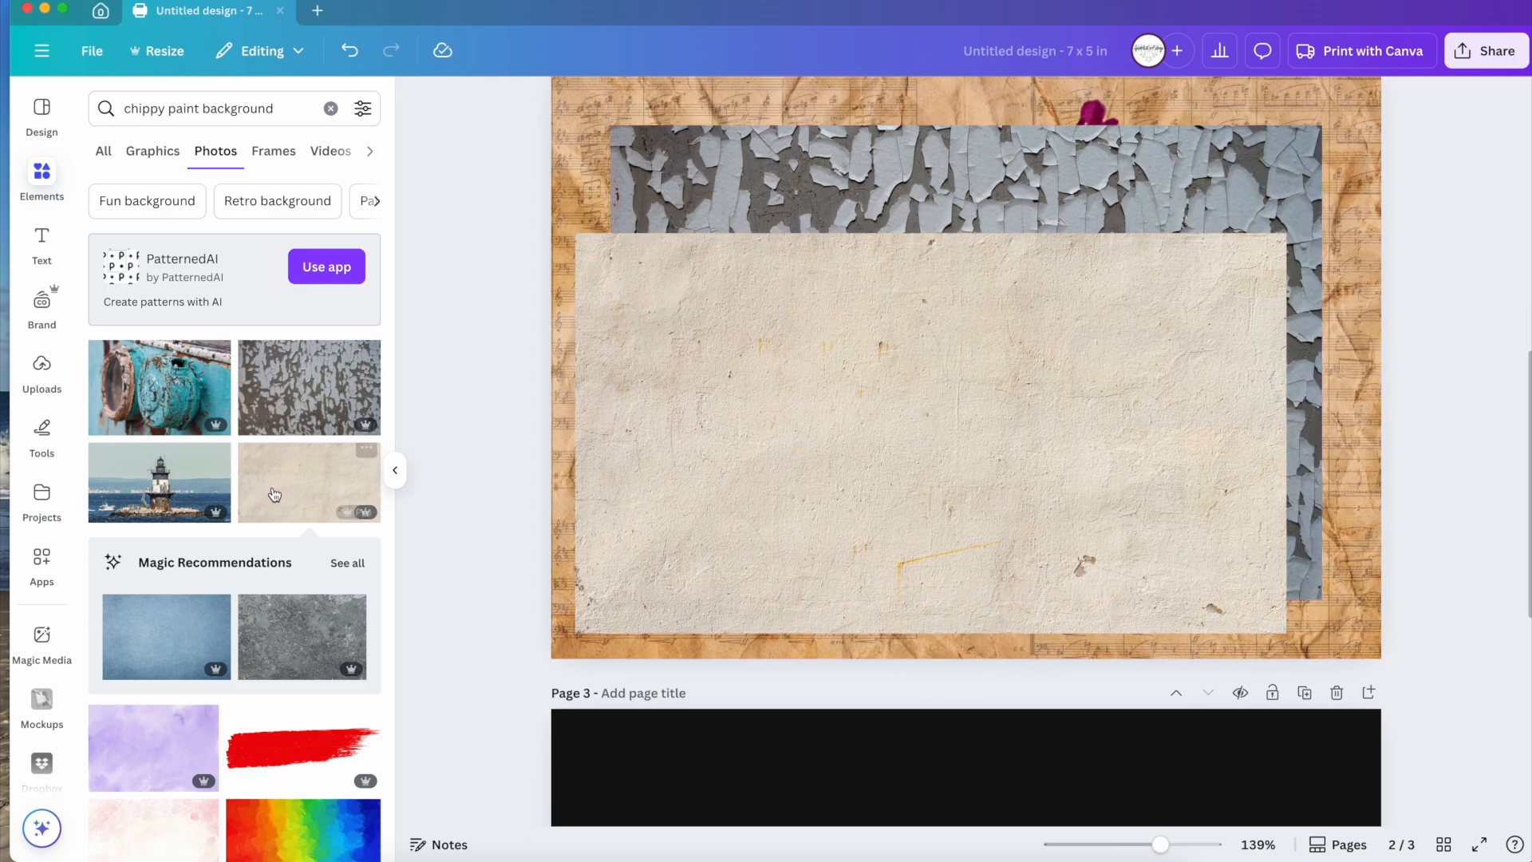
{"action": "mouse_move", "coordinate": [273, 459]}
{"action": "left_click", "coordinate": [945, 186]}
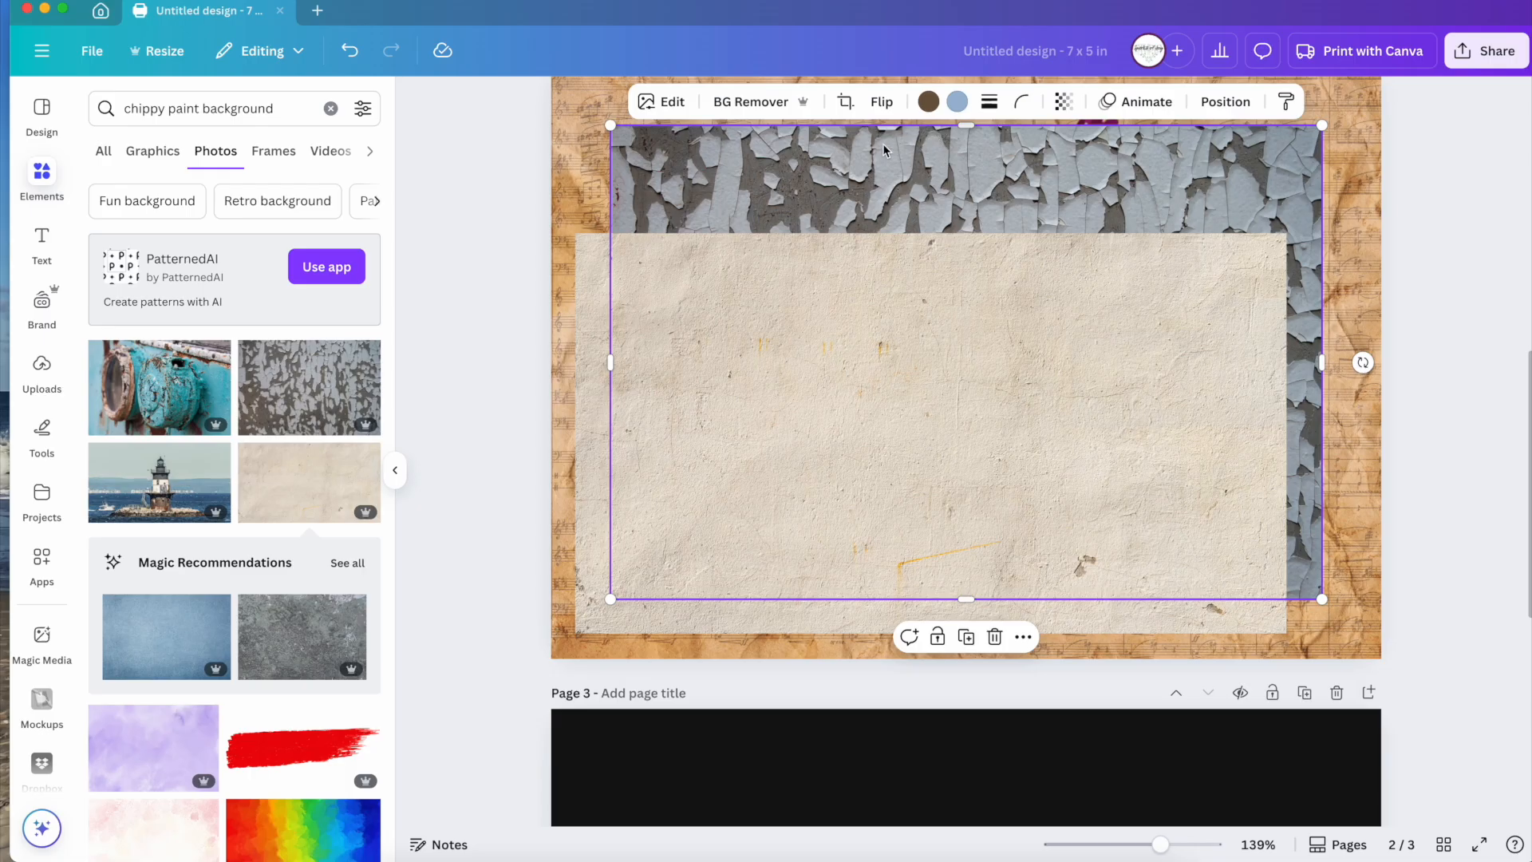
{"action": "key", "text": "Delete"}
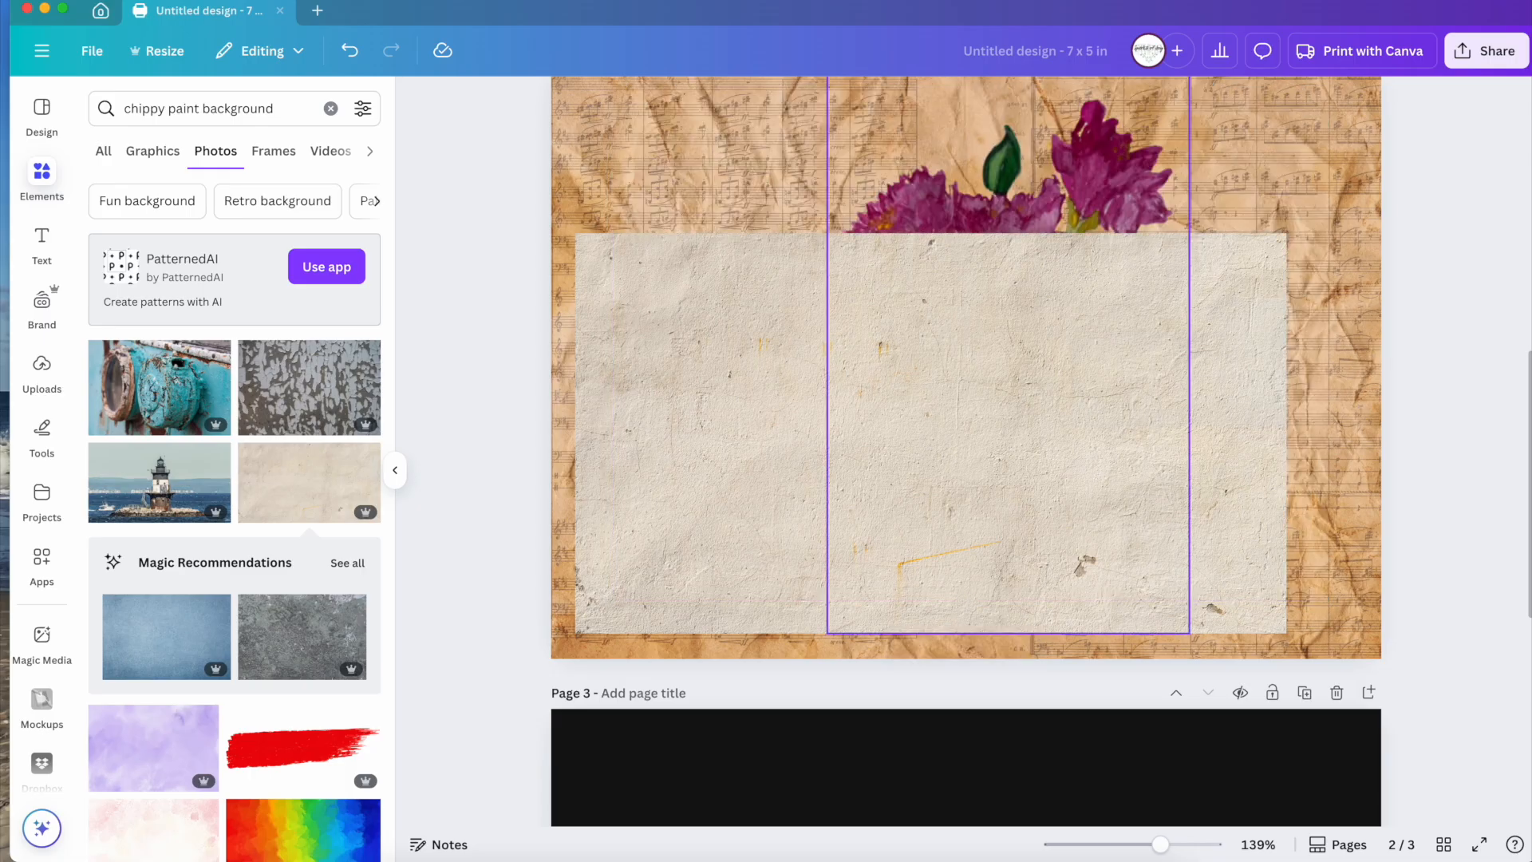
Replace page 2's background with the beige plaster photo.
{"action": "right_click", "coordinate": [865, 301]}
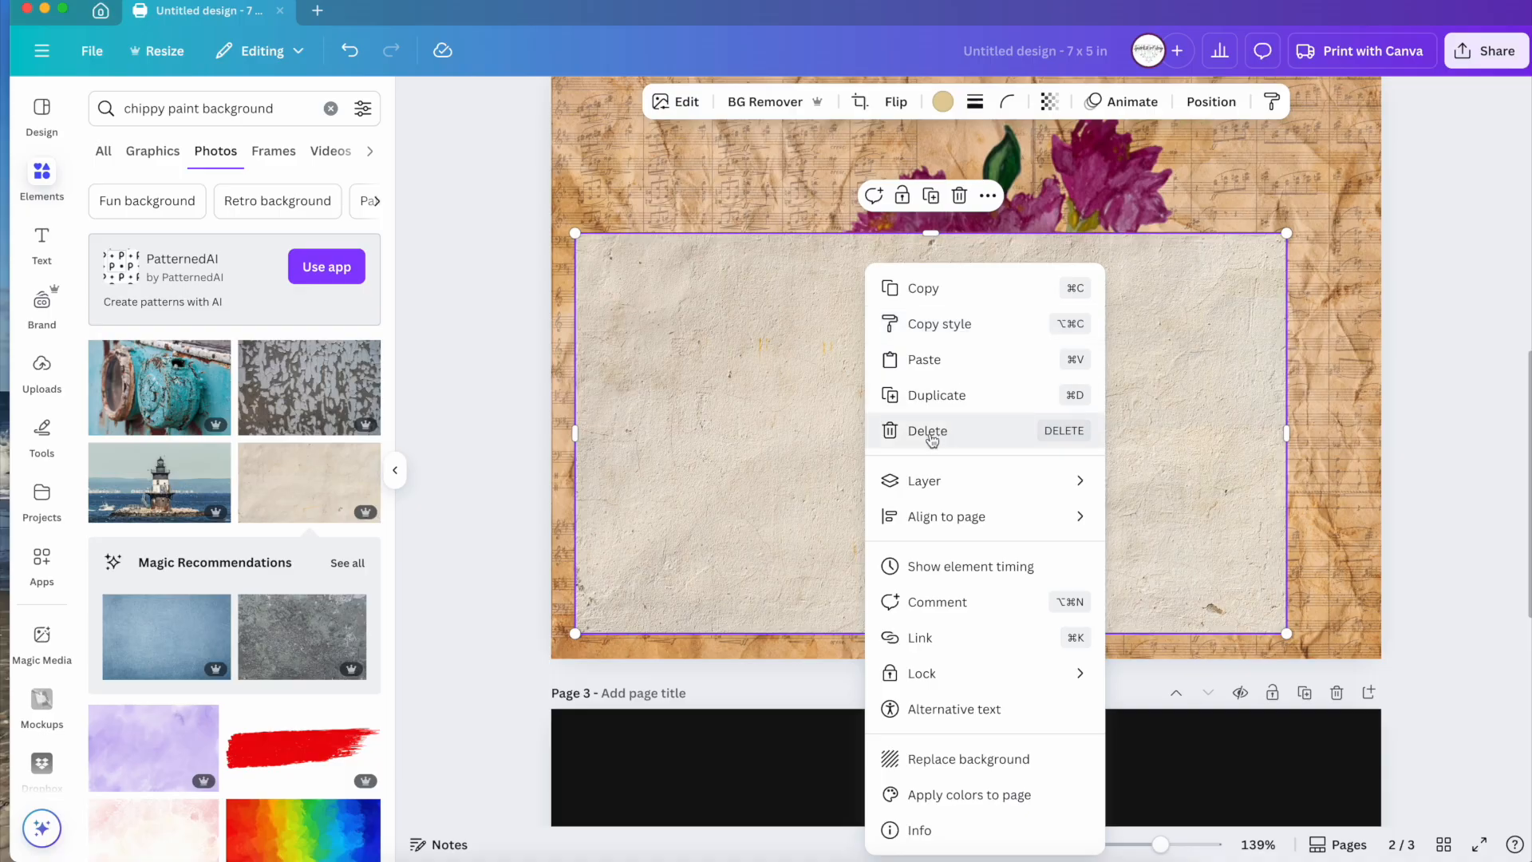
{"action": "left_click", "coordinate": [1262, 160]}
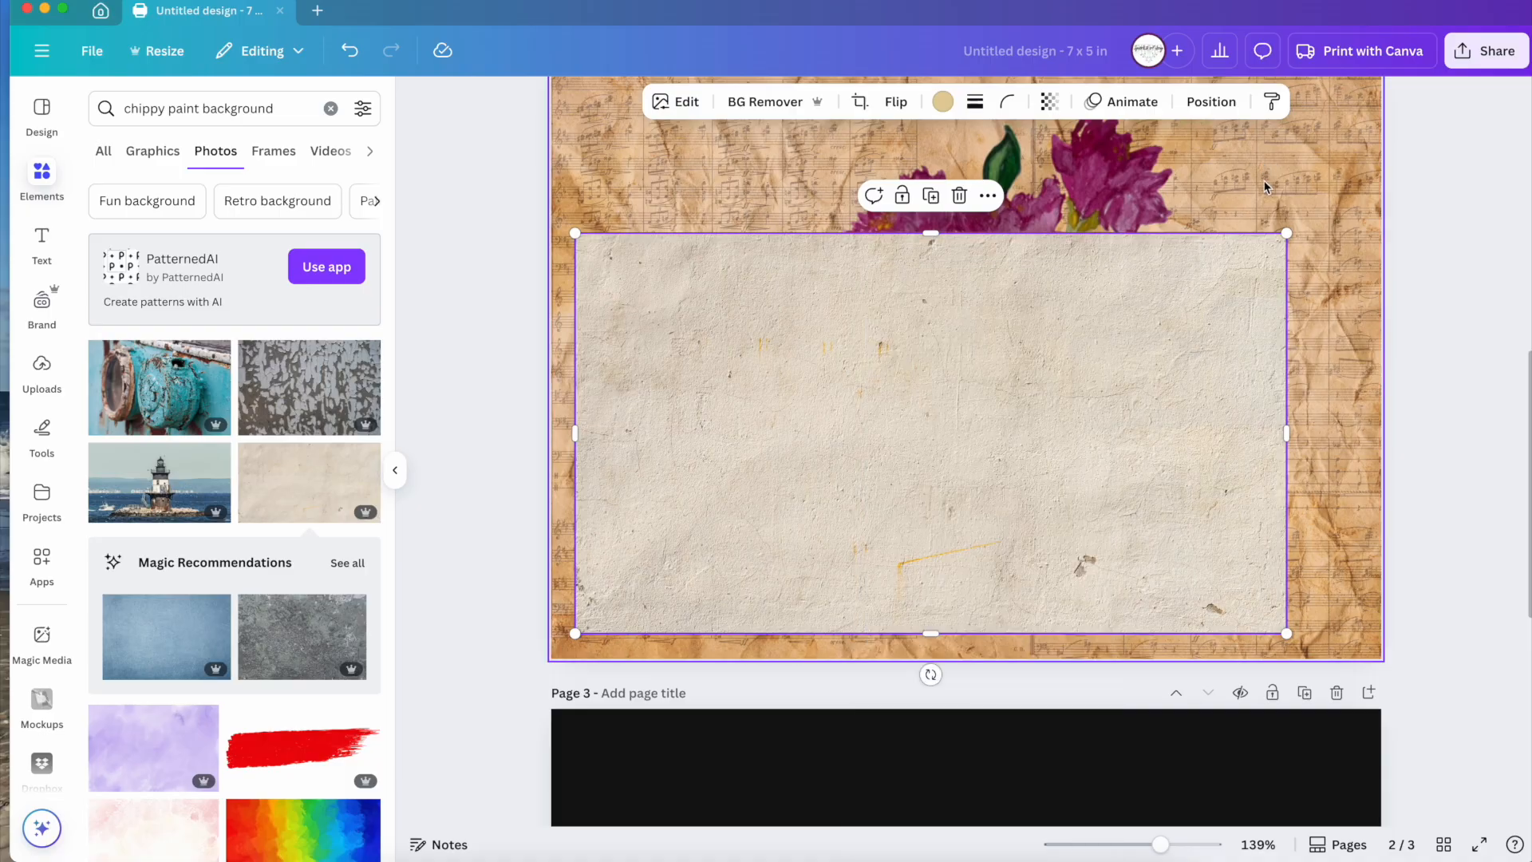
{"action": "left_click_drag", "start_coordinate": [931, 427], "coordinate": [979, 365]}
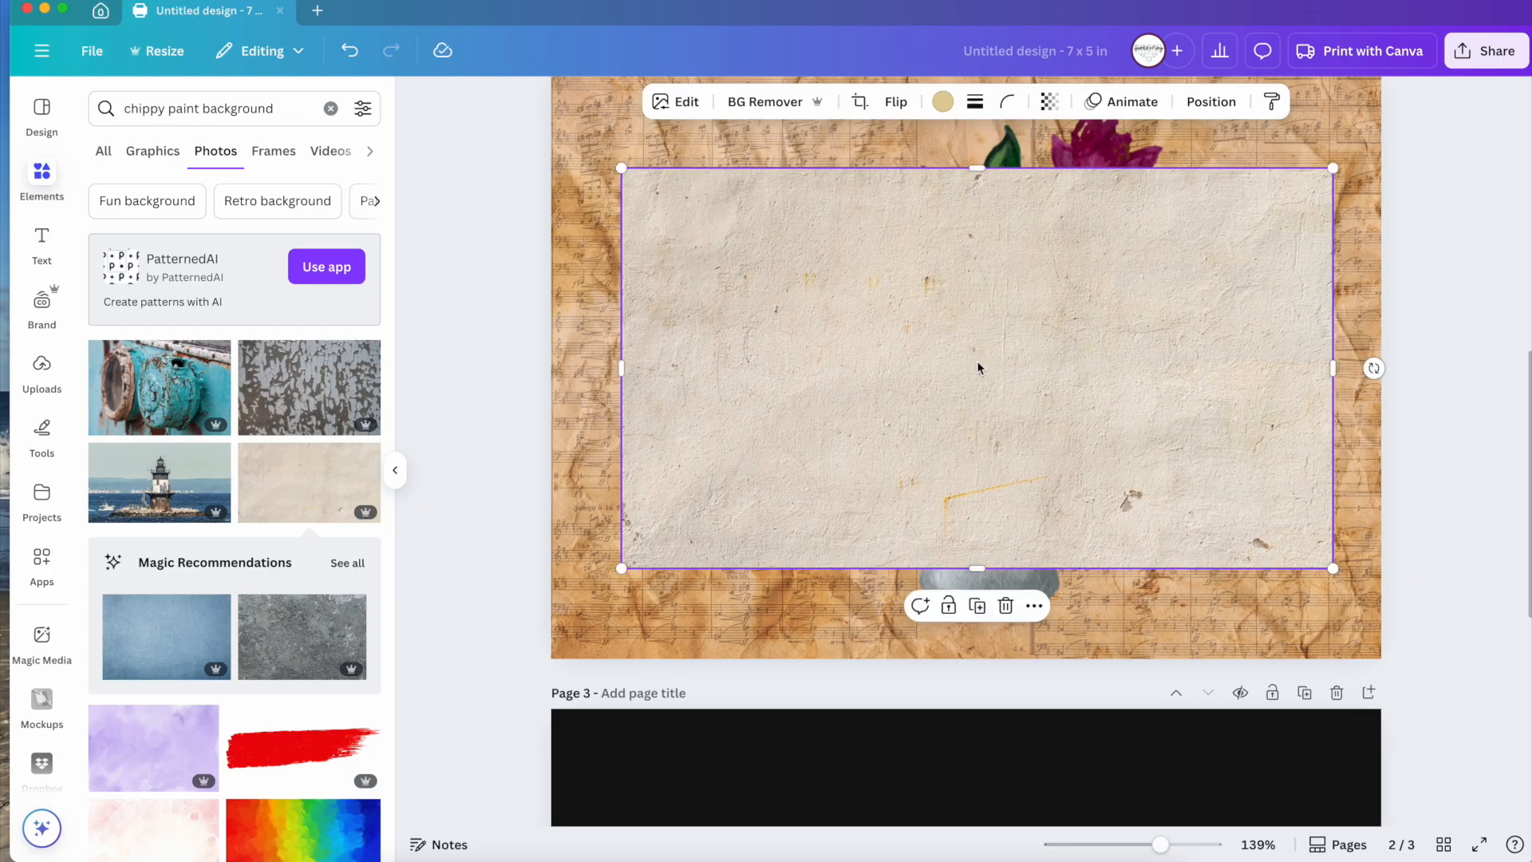
{"action": "right_click", "coordinate": [933, 362]}
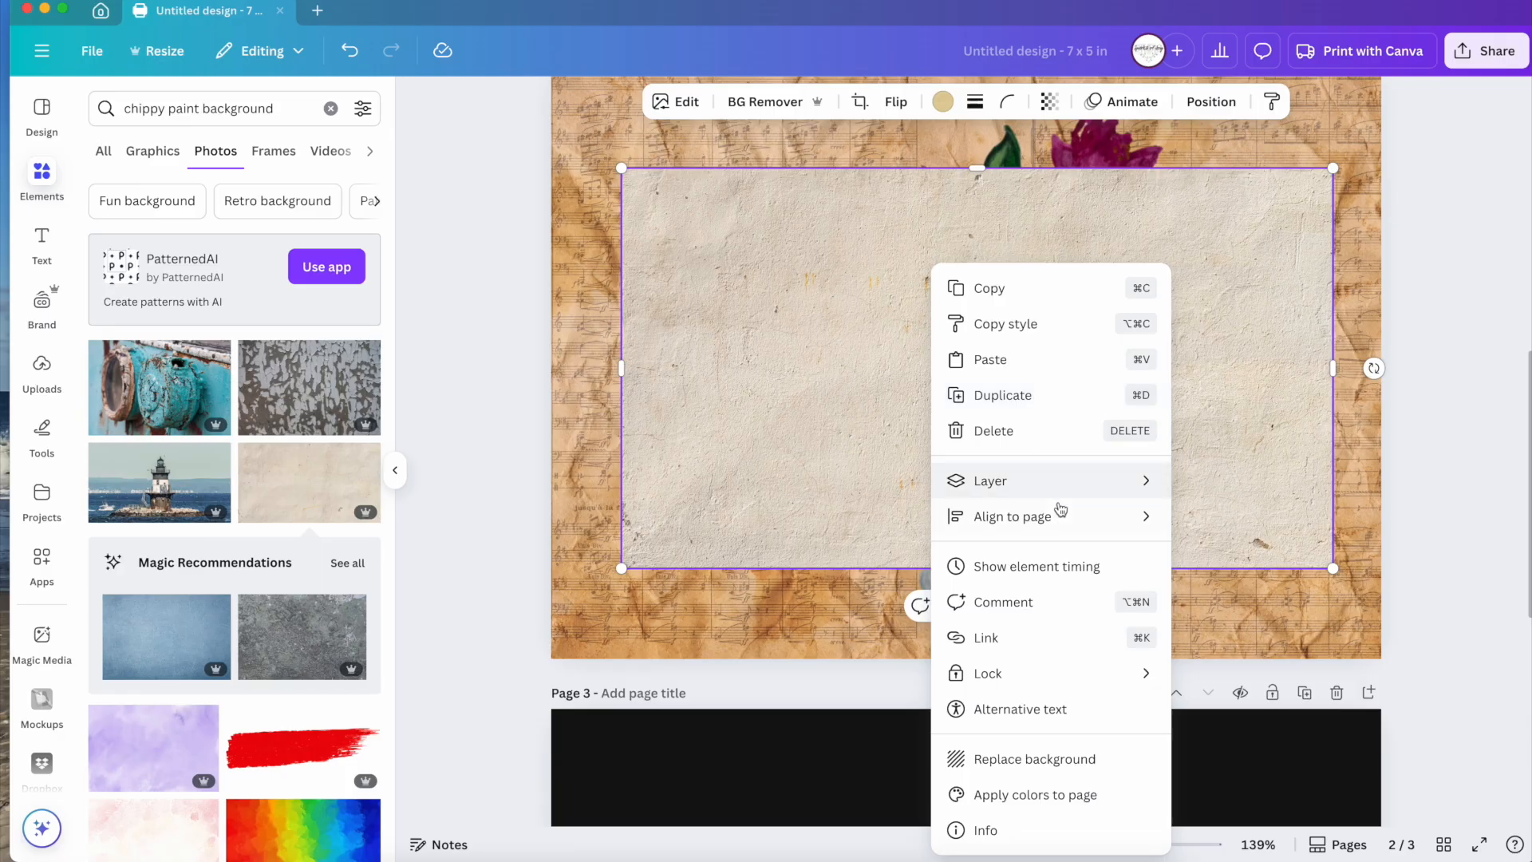
{"action": "left_click", "coordinate": [1031, 760]}
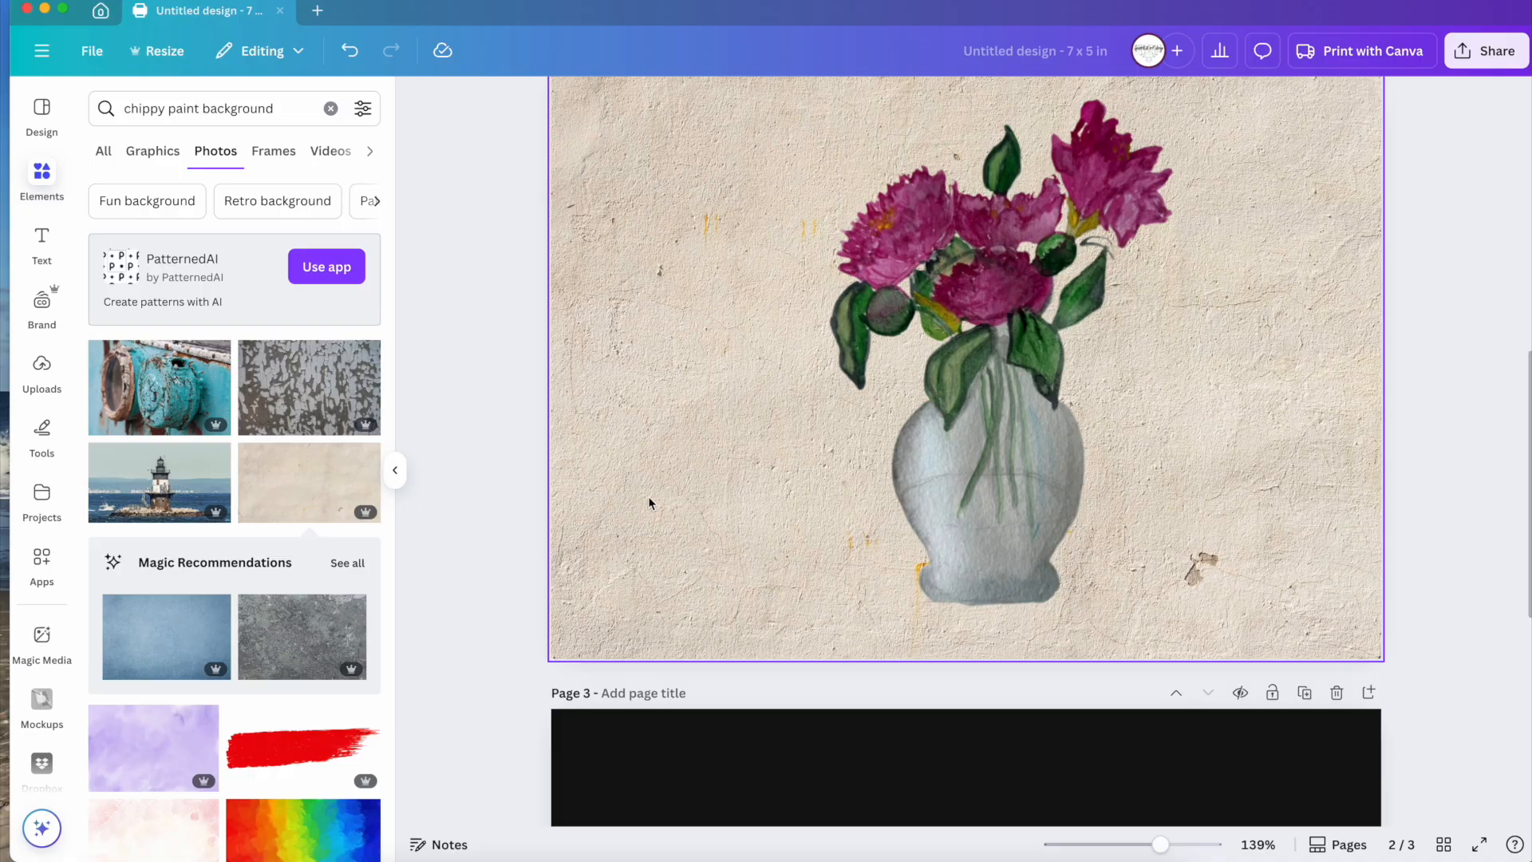
Try the flower vase at several positions across the plaster background, ending slightly right of the page's centre.
{"action": "left_click_drag", "start_coordinate": [1055, 490], "coordinate": [999, 489]}
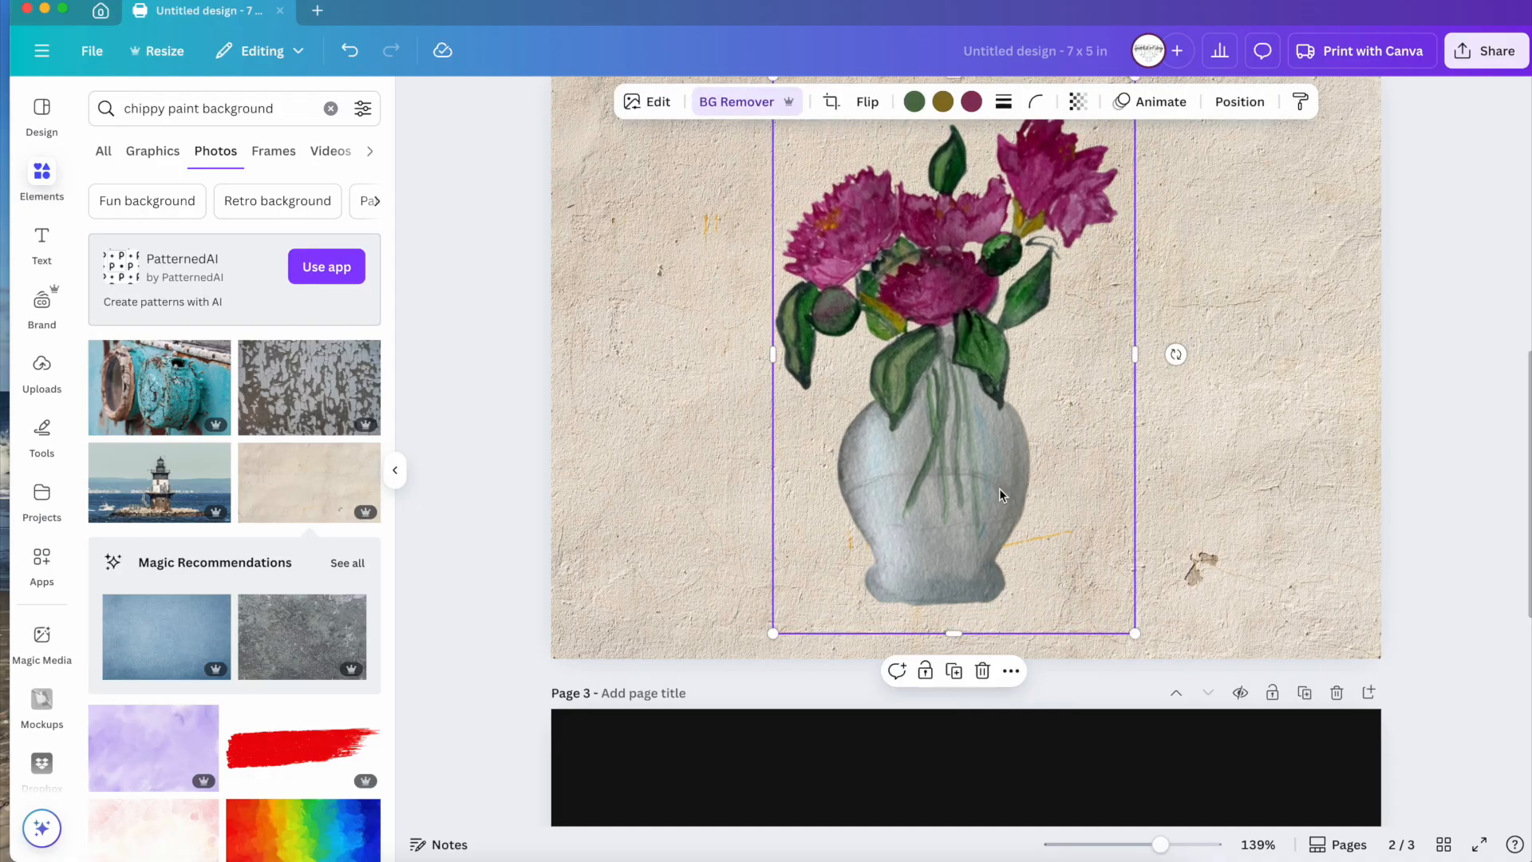
{"action": "scroll", "coordinate": [1200, 399], "scroll_direction": "up", "scroll_amount": 5}
{"action": "scroll", "coordinate": [1200, 399], "scroll_direction": "down", "scroll_amount": 5}
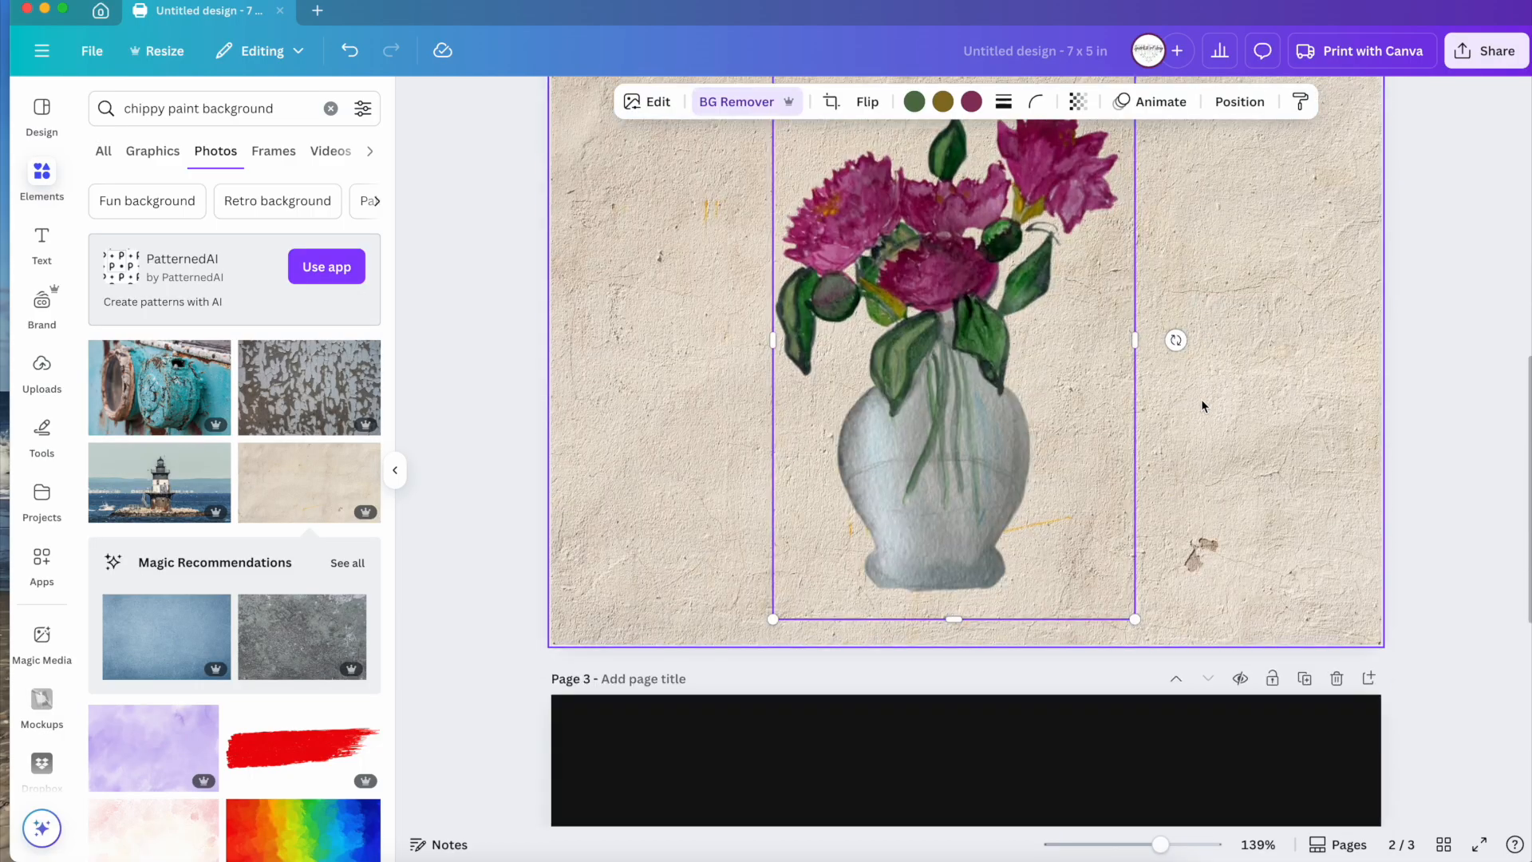
{"action": "left_click_drag", "start_coordinate": [952, 271], "coordinate": [785, 313]}
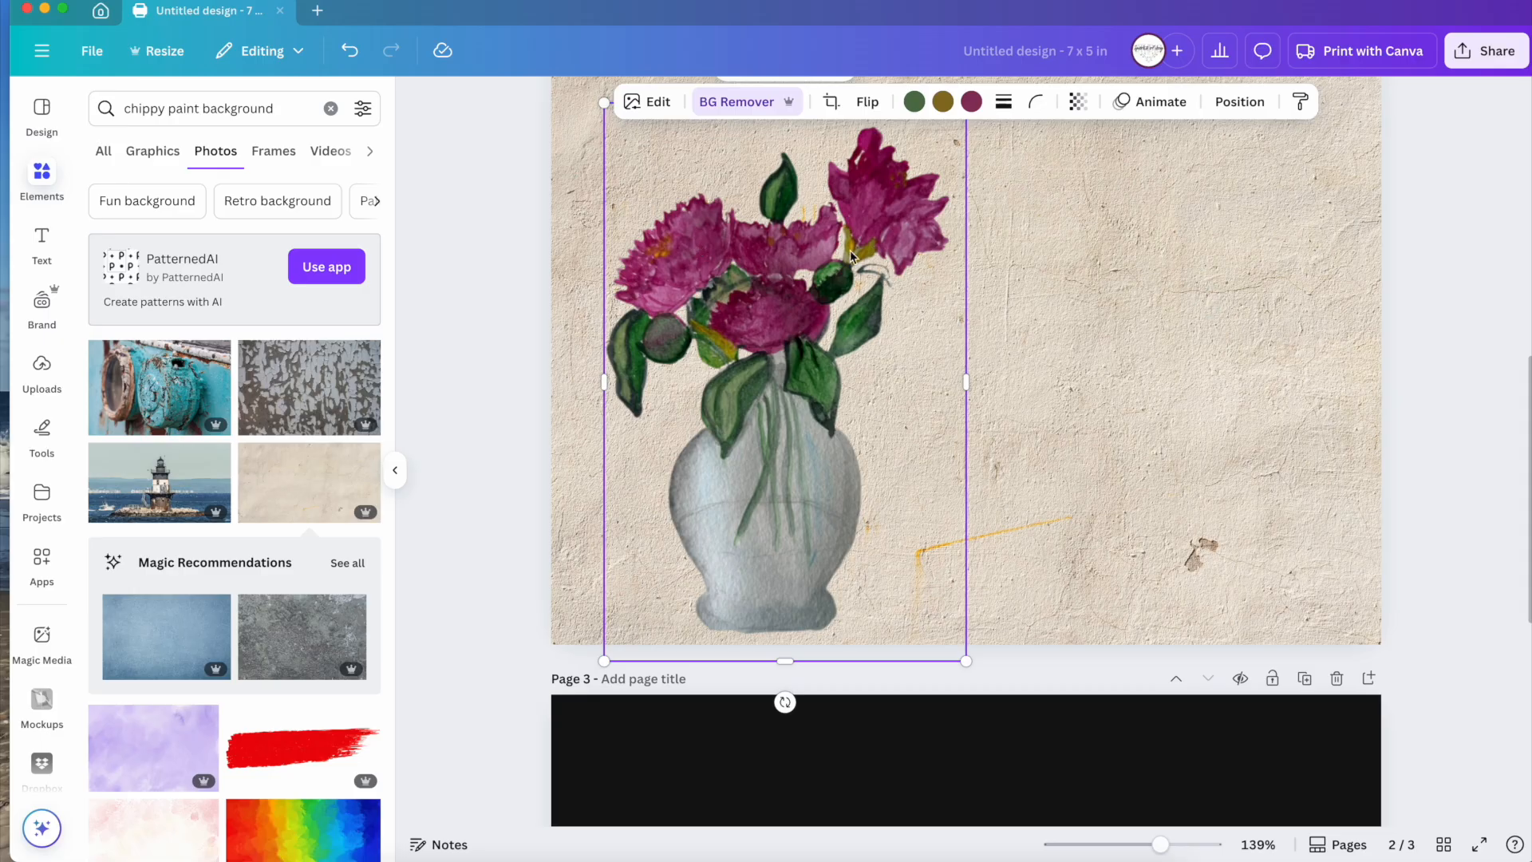
{"action": "left_click_drag", "start_coordinate": [800, 308], "coordinate": [1030, 283]}
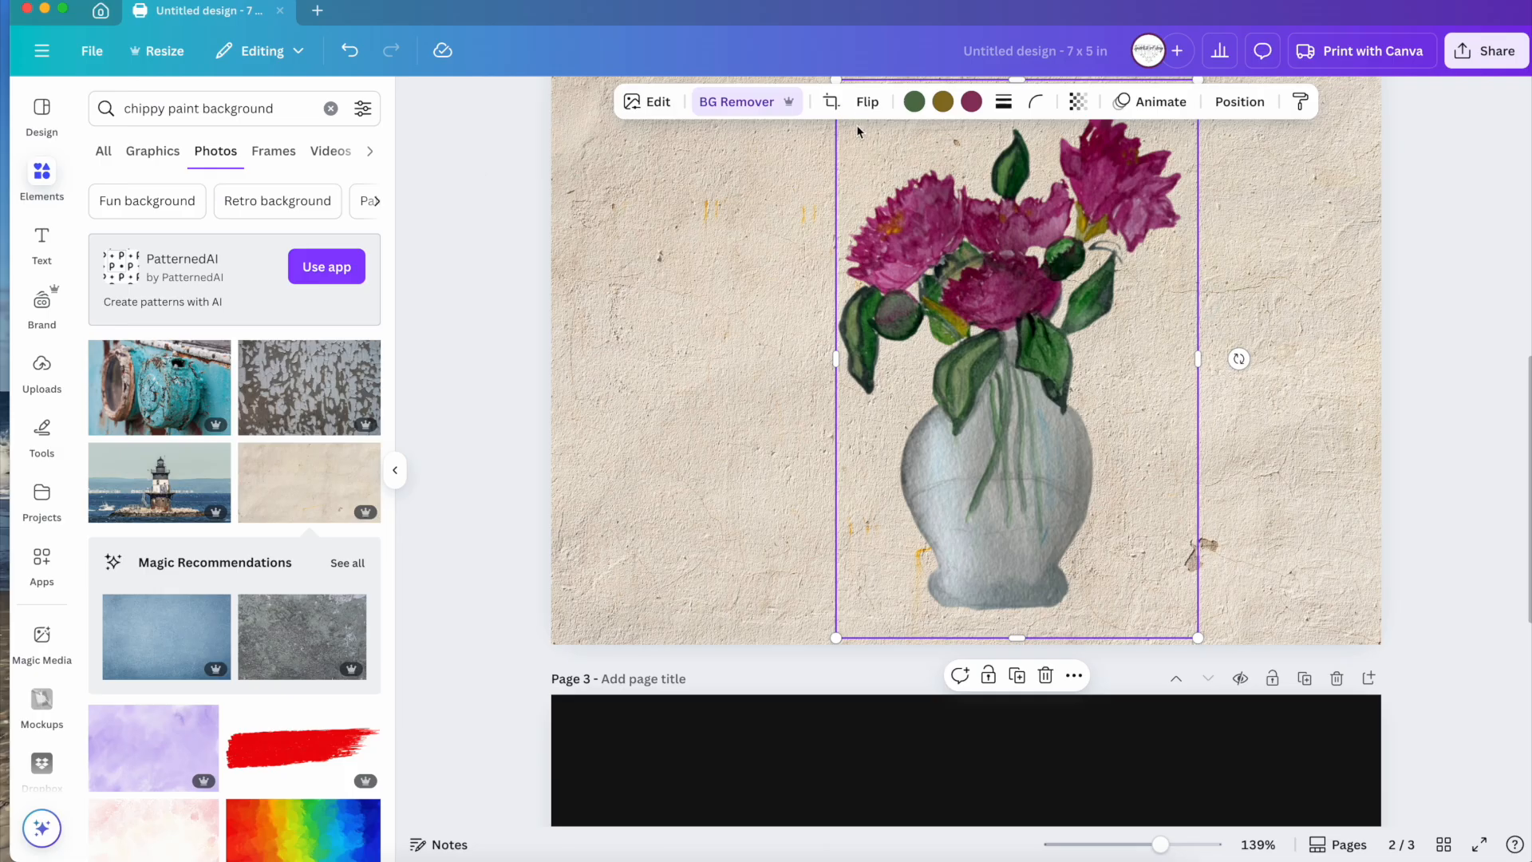
Apply a Glow shadow to the flower vase and move it to the left half of page 2.
{"action": "left_click", "coordinate": [653, 103]}
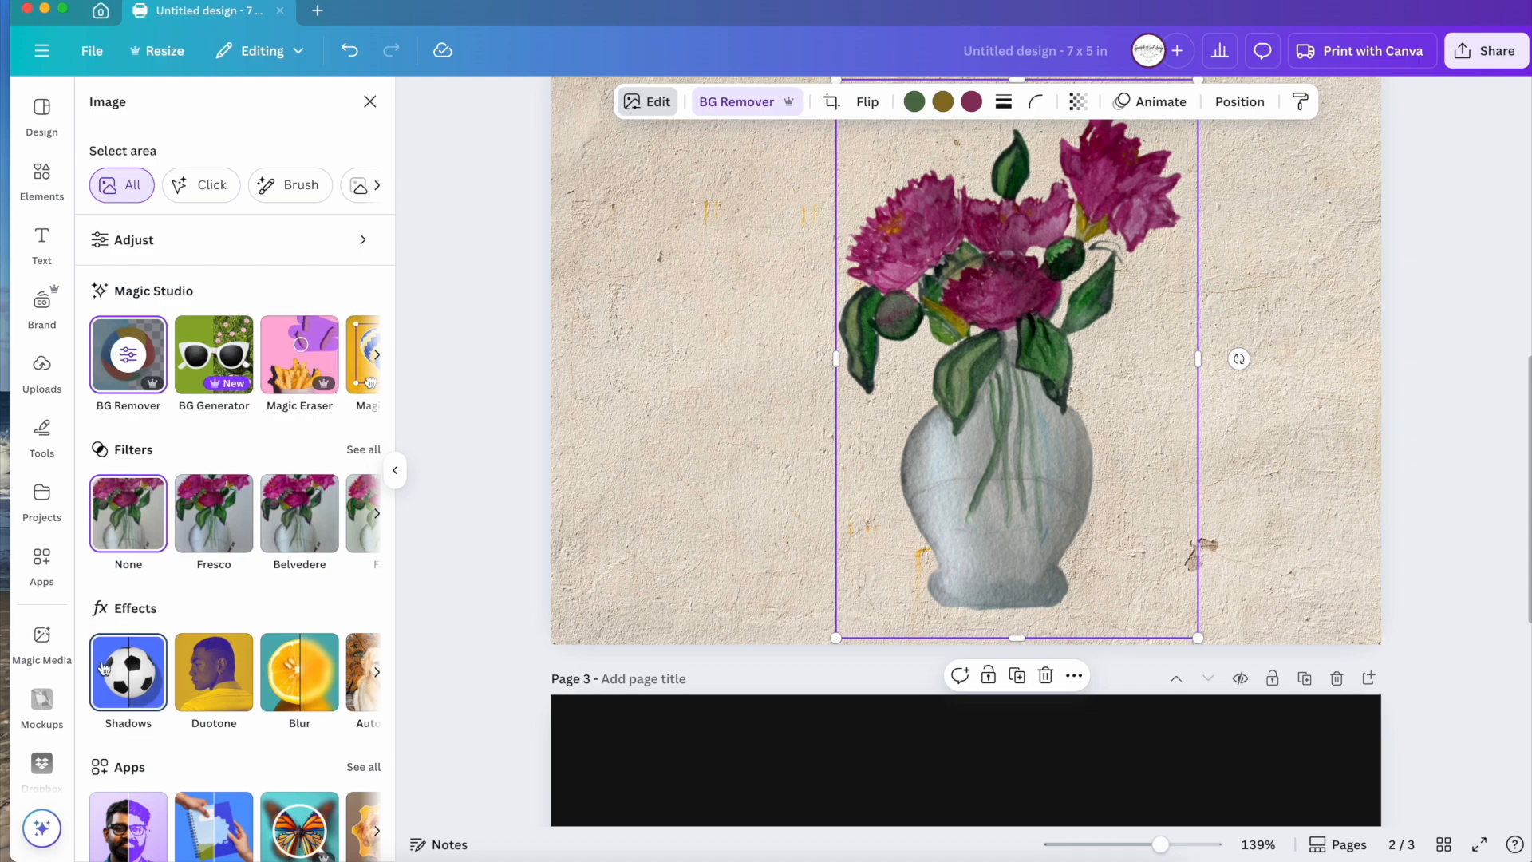
{"action": "left_click", "coordinate": [128, 669]}
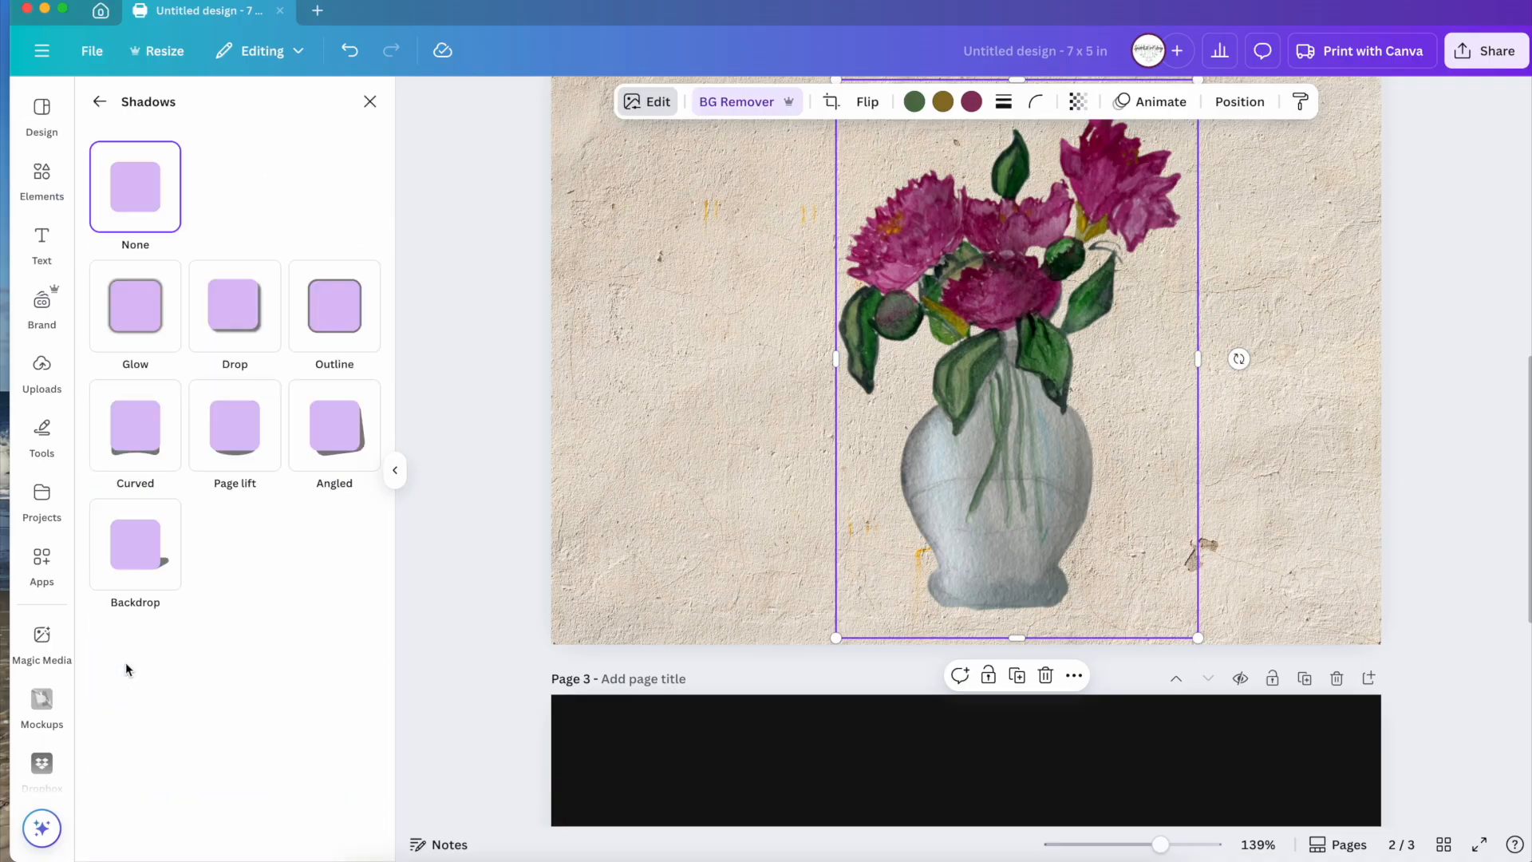
{"action": "left_click", "coordinate": [152, 318]}
{"action": "left_click_drag", "start_coordinate": [864, 272], "coordinate": [663, 286]}
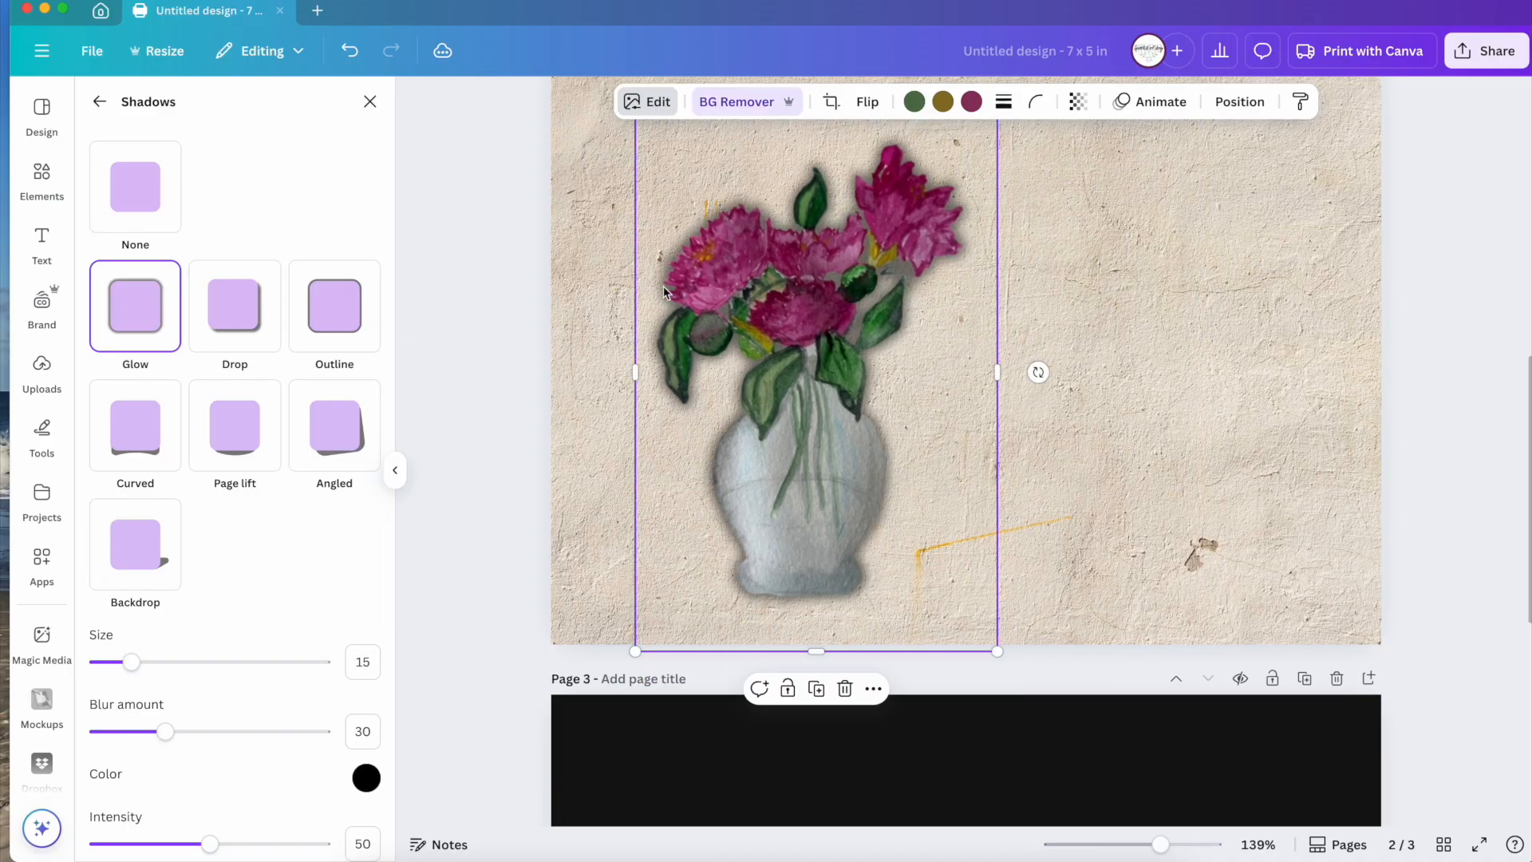
Change the vase's shadow effect to Outline and set the outline colour to off-white #F5F1F1.
{"action": "left_click", "coordinate": [334, 285]}
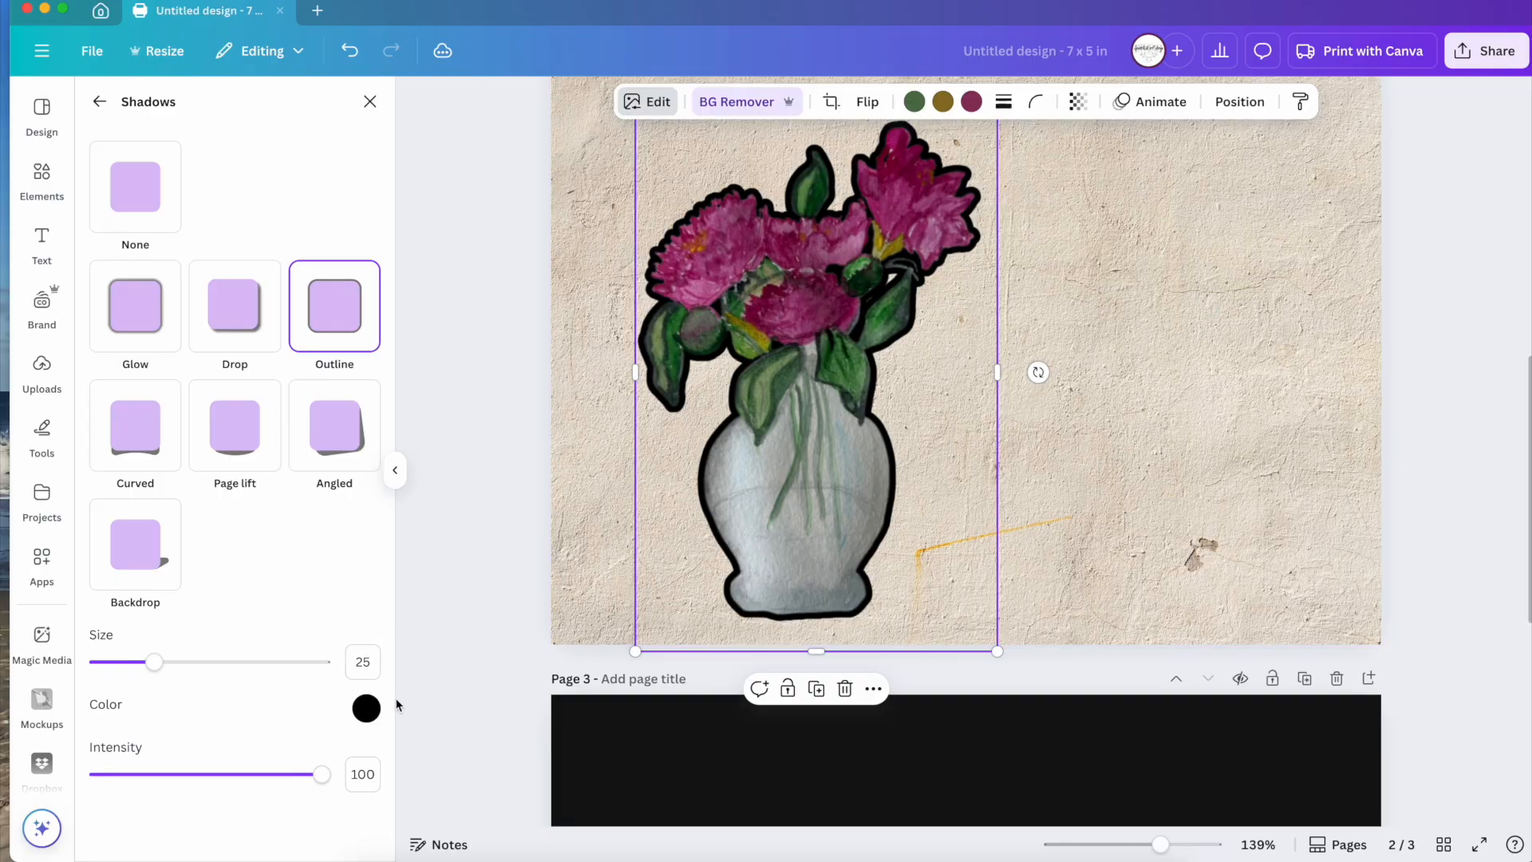
{"action": "left_click", "coordinate": [366, 709]}
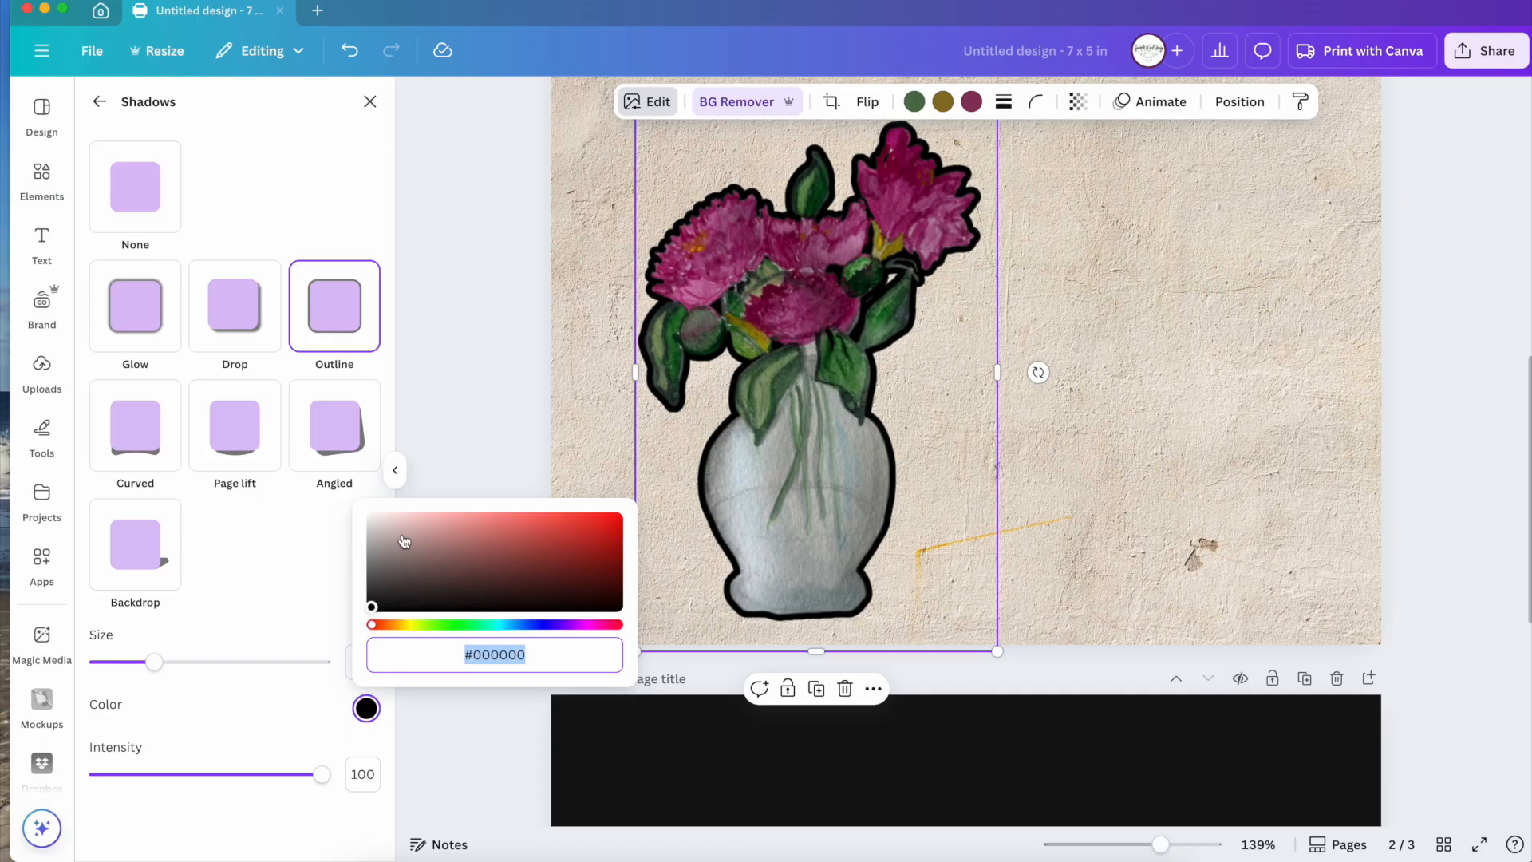
{"action": "left_click", "coordinate": [372, 533]}
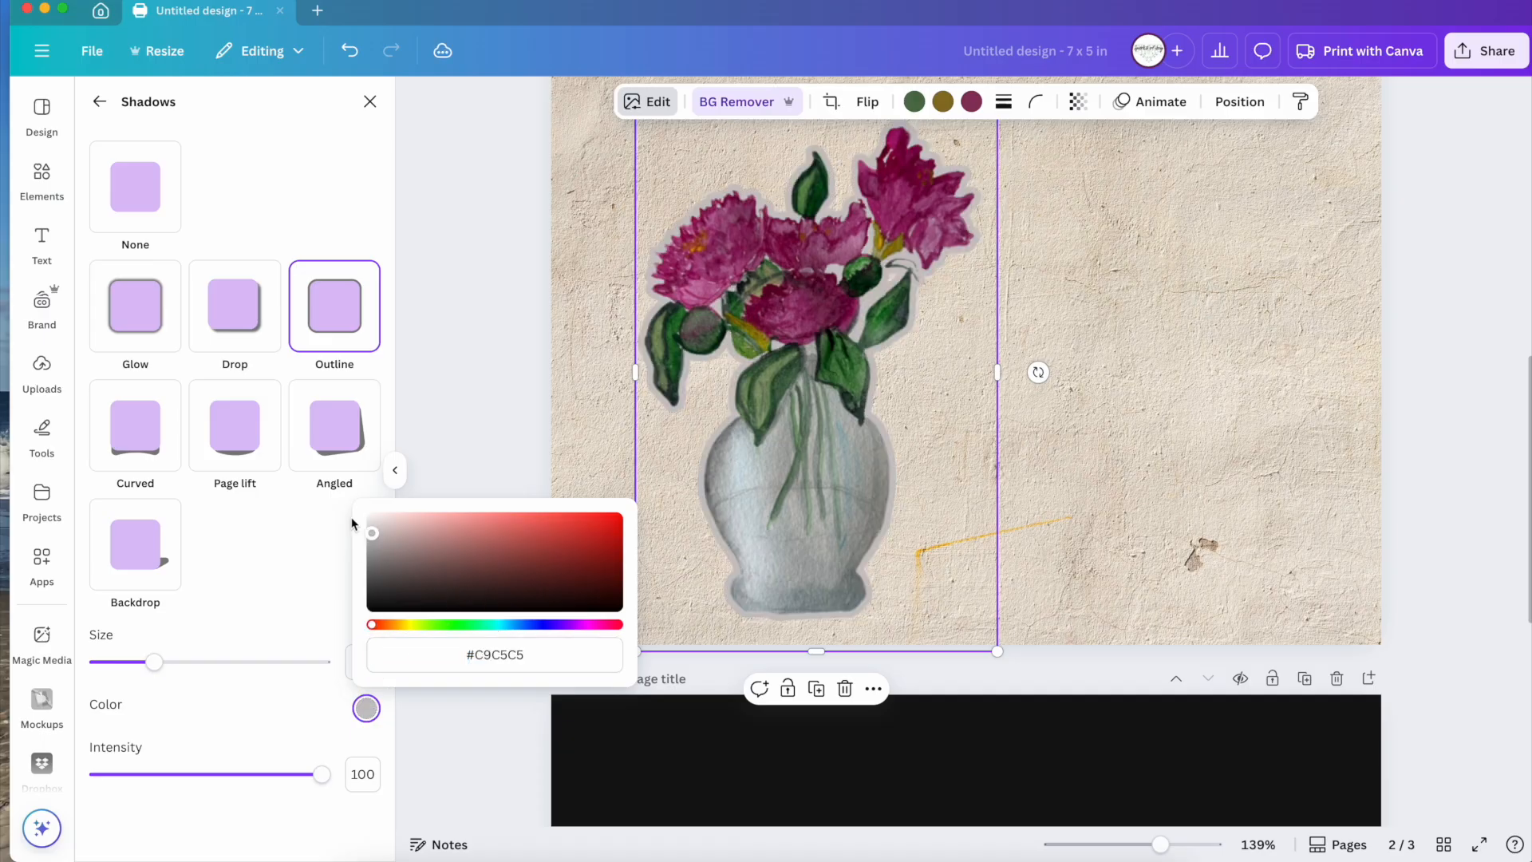
{"action": "left_click", "coordinate": [372, 523]}
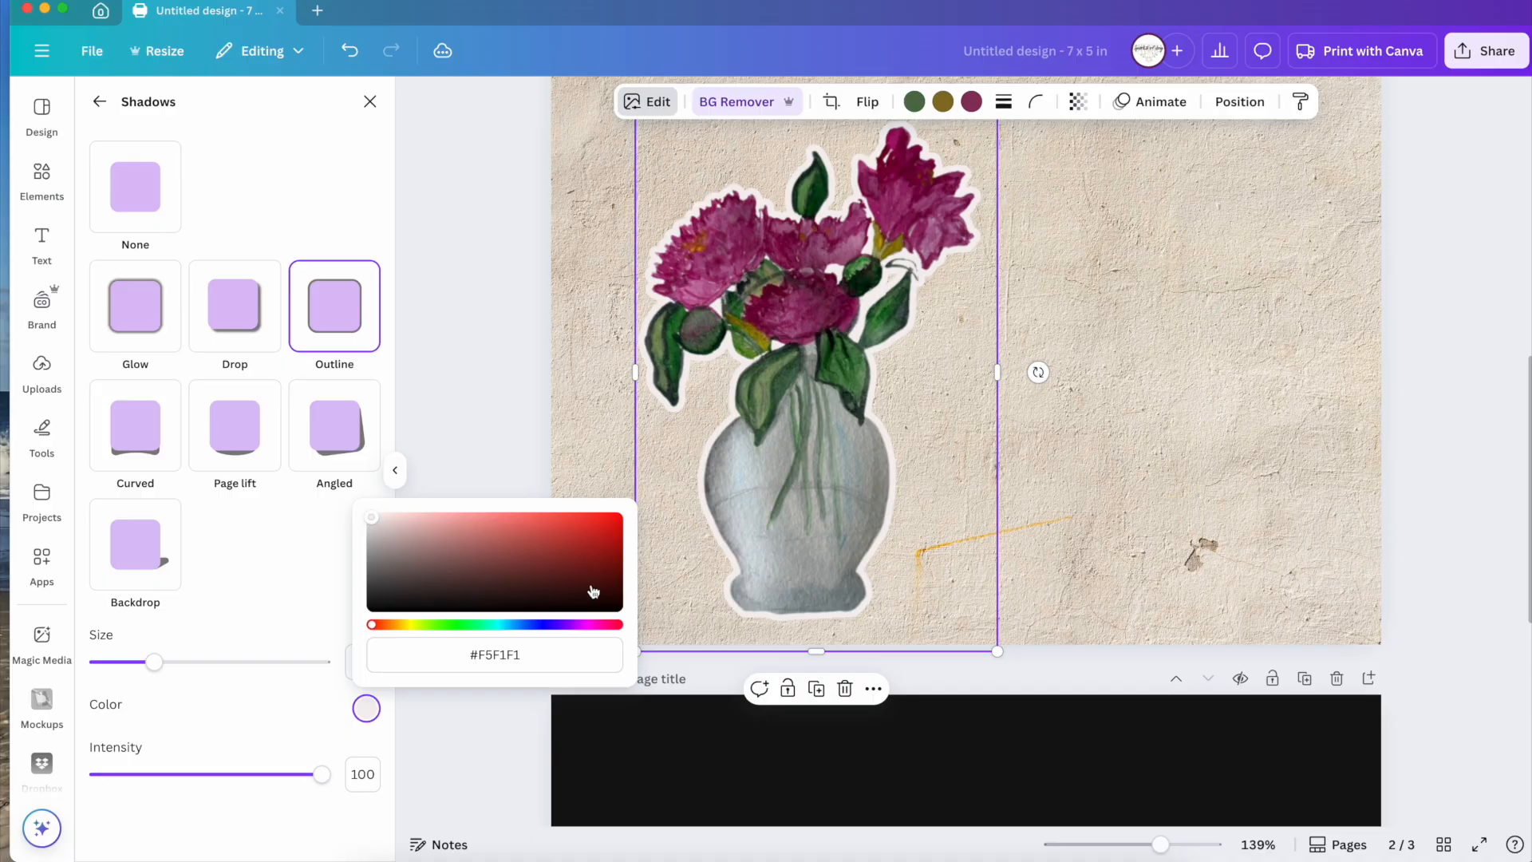
Set the vase's shadow effect to None and reposition the vase right of page 2's centre.
{"action": "left_click", "coordinate": [142, 327]}
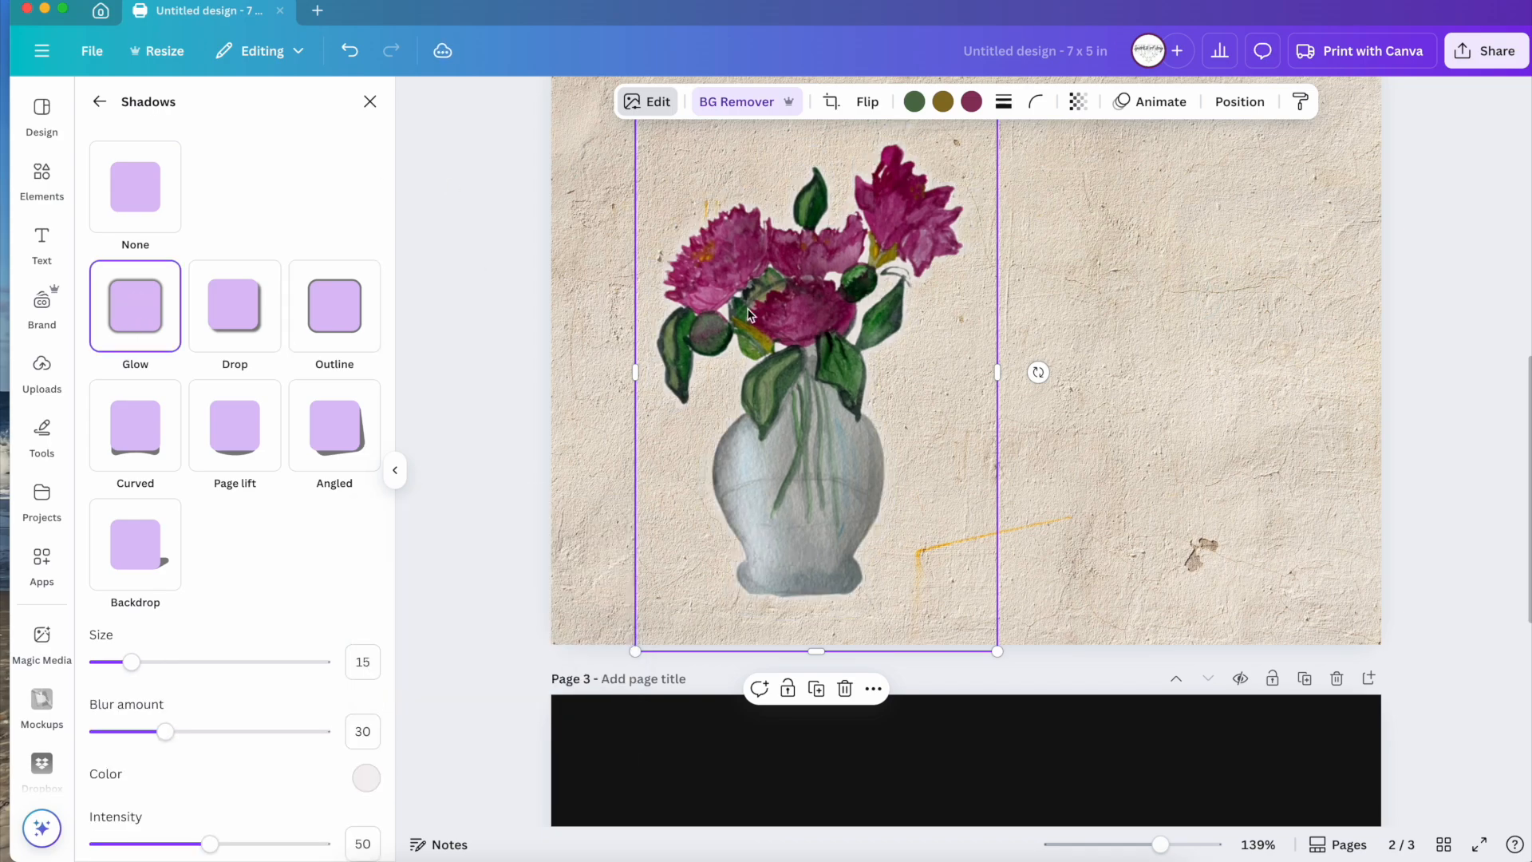
{"action": "left_click", "coordinate": [141, 191]}
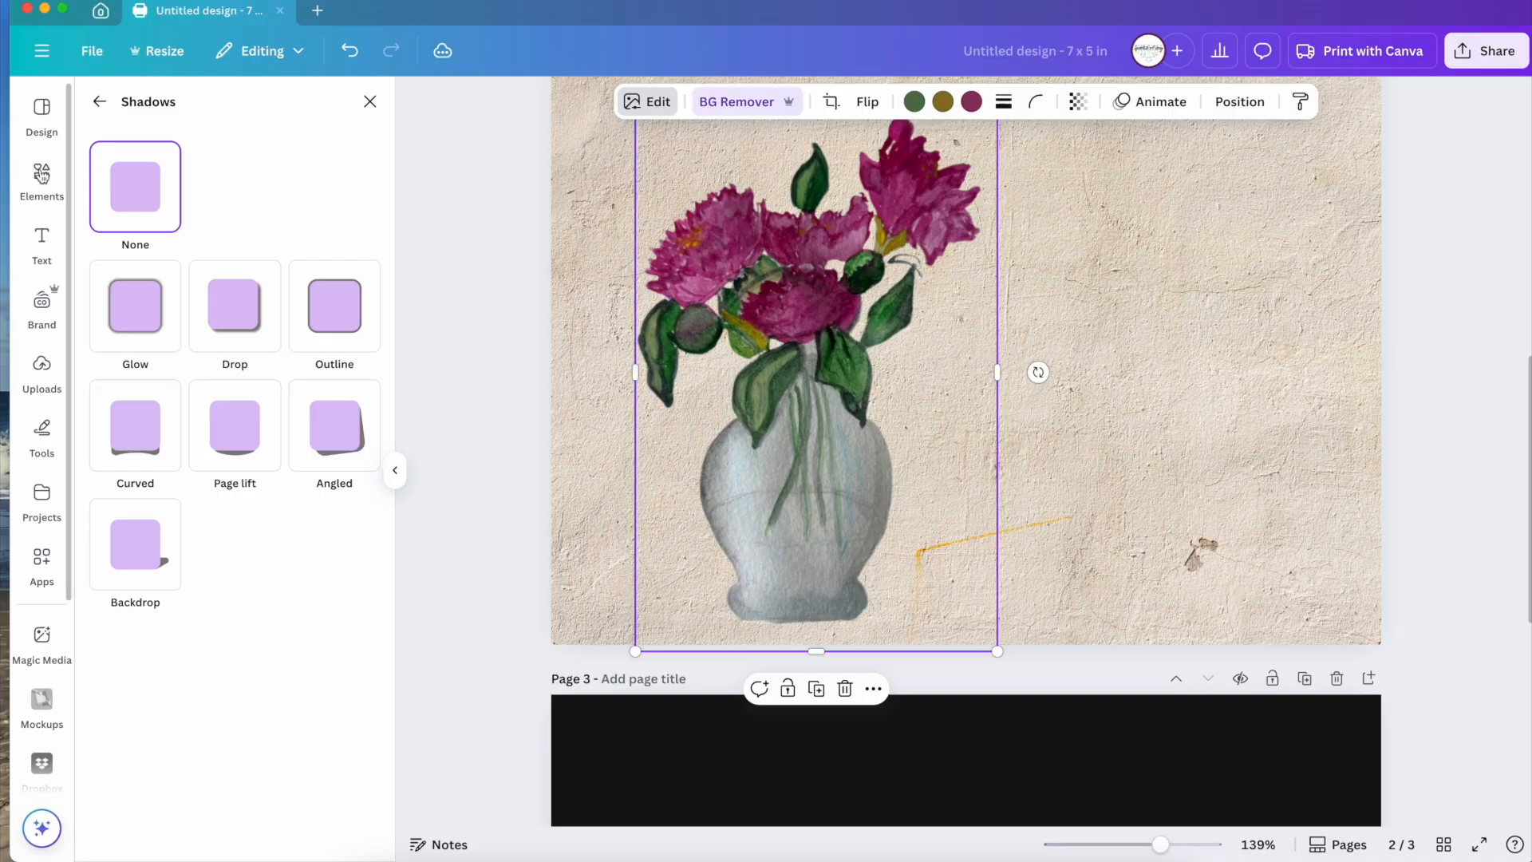
{"action": "left_click_drag", "start_coordinate": [837, 273], "coordinate": [950, 277]}
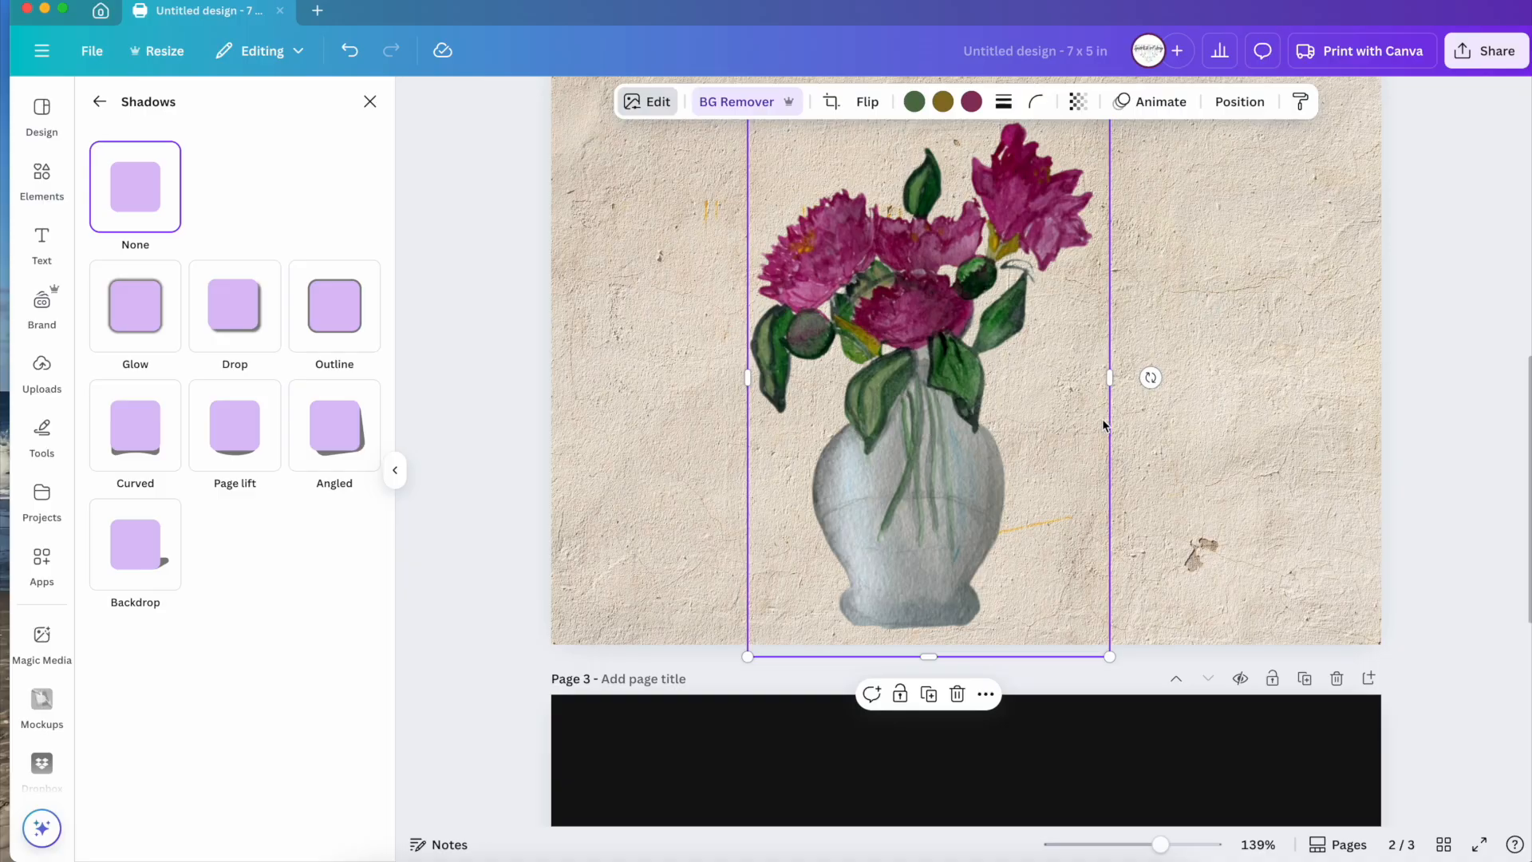
{"action": "scroll", "coordinate": [1163, 404], "scroll_direction": "up", "scroll_amount": 4}
{"action": "left_click_drag", "start_coordinate": [1000, 550], "coordinate": [932, 524]}
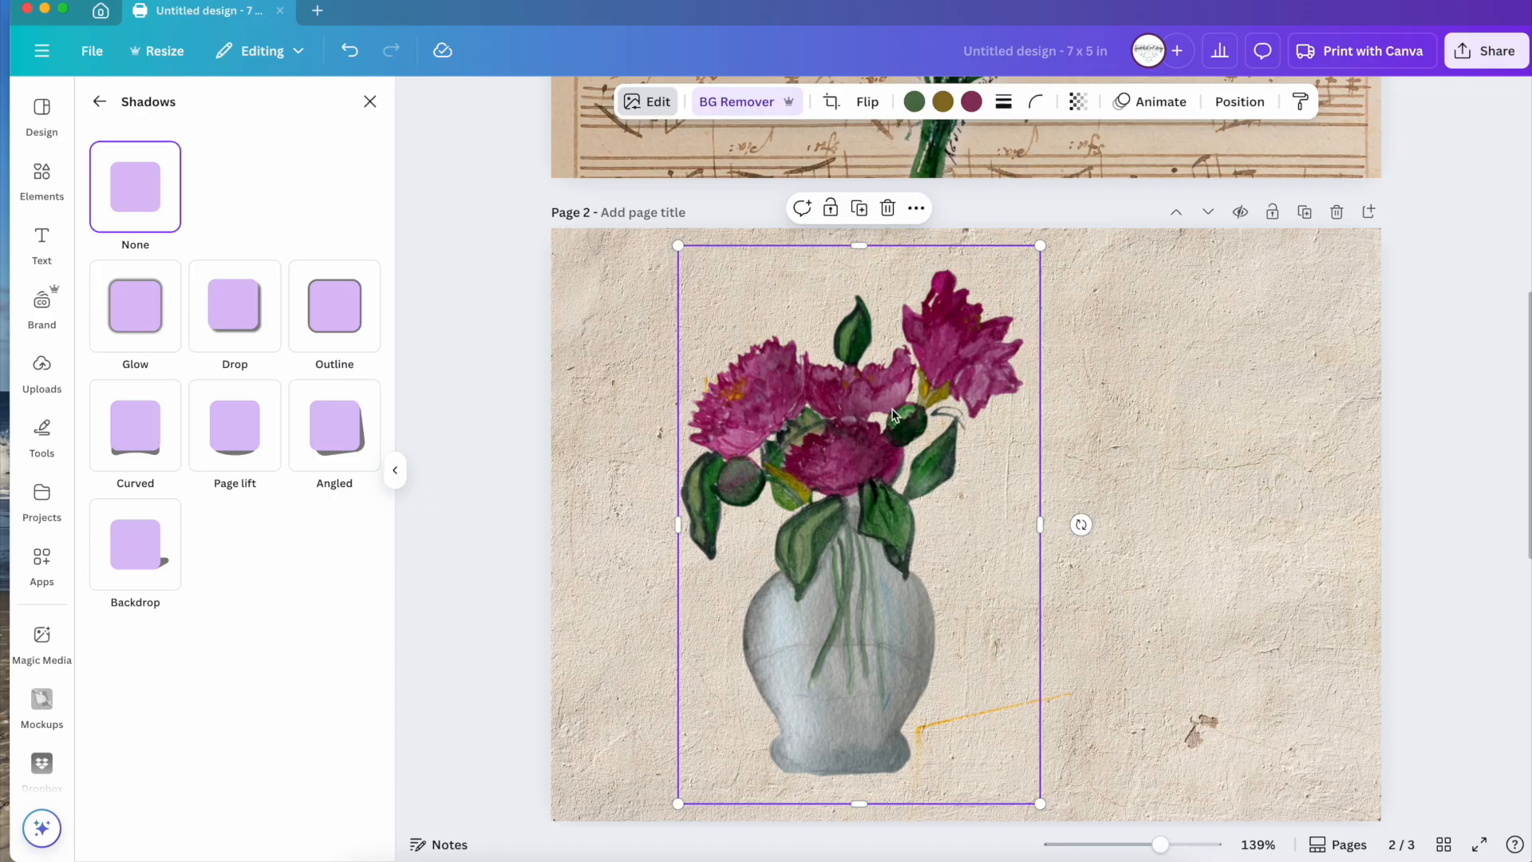
{"action": "left_click_drag", "start_coordinate": [877, 467], "coordinate": [1061, 470]}
Select page 1's background and search the element photos for "music pages".
{"action": "scroll", "coordinate": [914, 455], "scroll_direction": "up", "scroll_amount": 6}
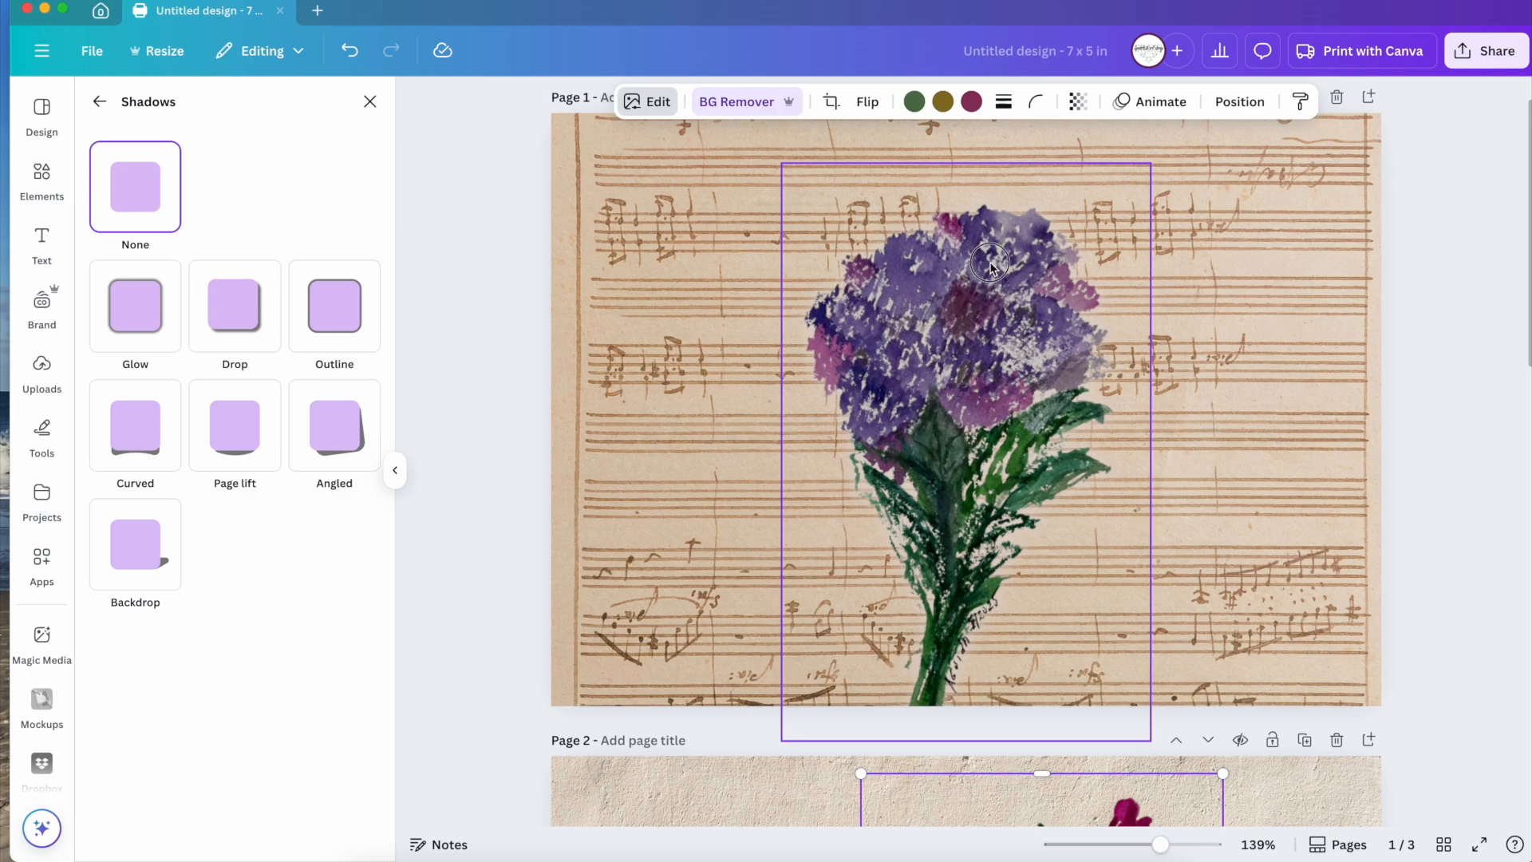
{"action": "left_click", "coordinate": [778, 388]}
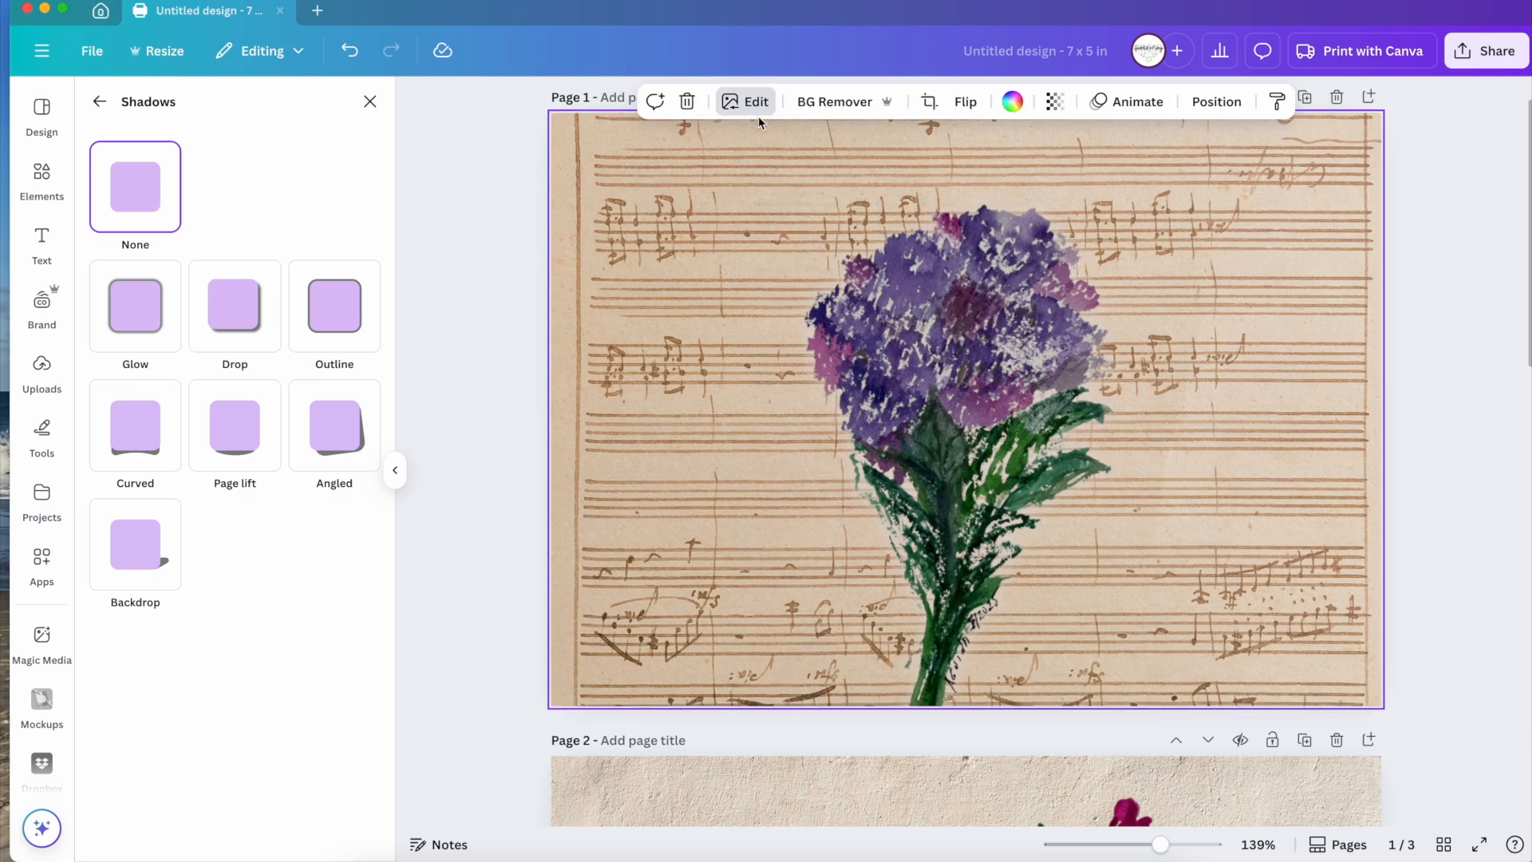
{"action": "left_click", "coordinate": [41, 180]}
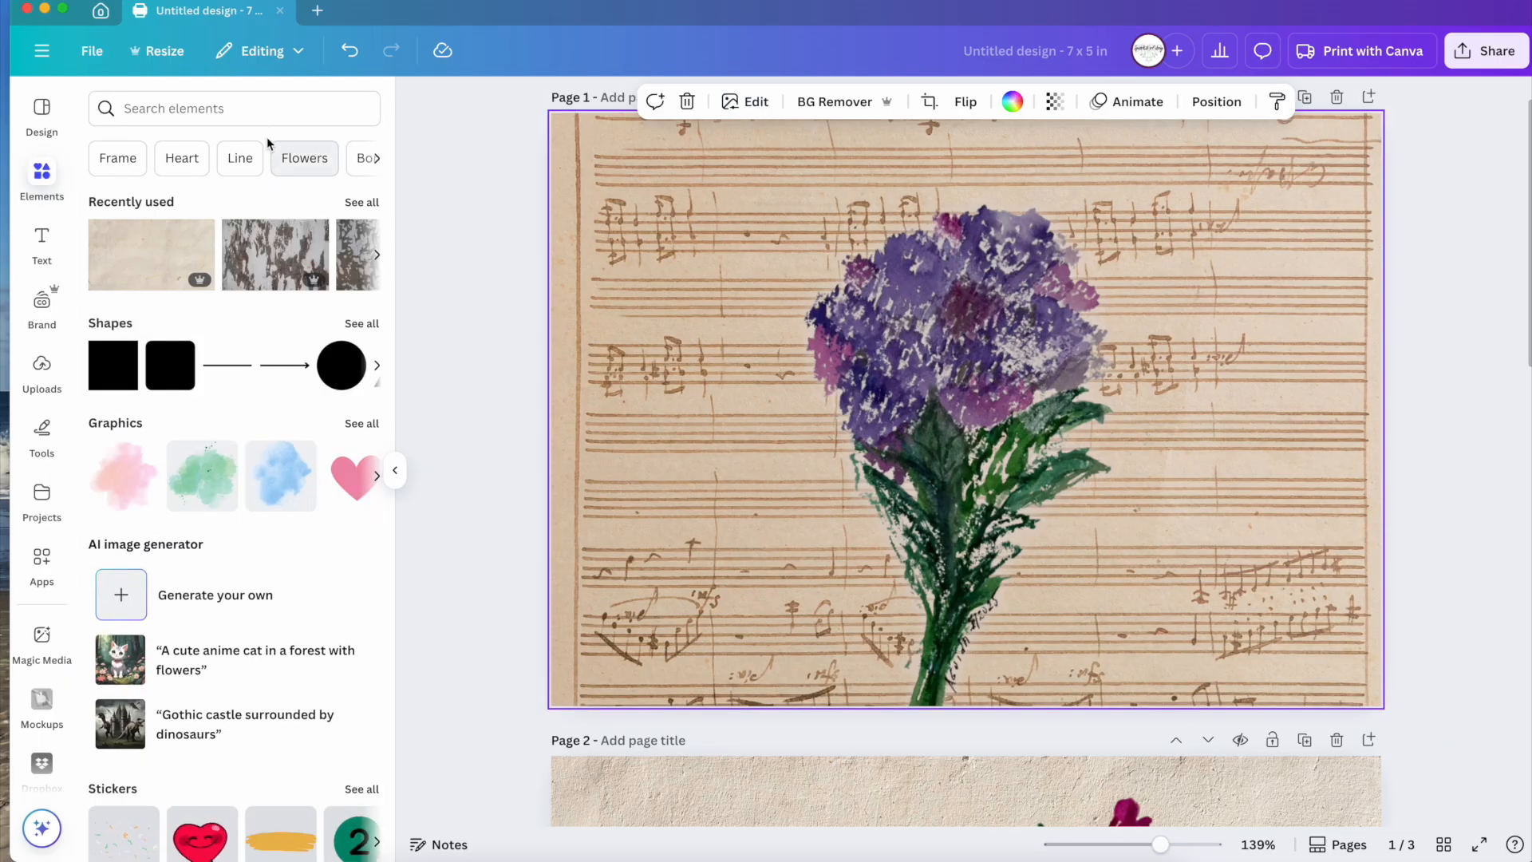
{"action": "left_click", "coordinate": [257, 109]}
{"action": "type", "text": "mus"}
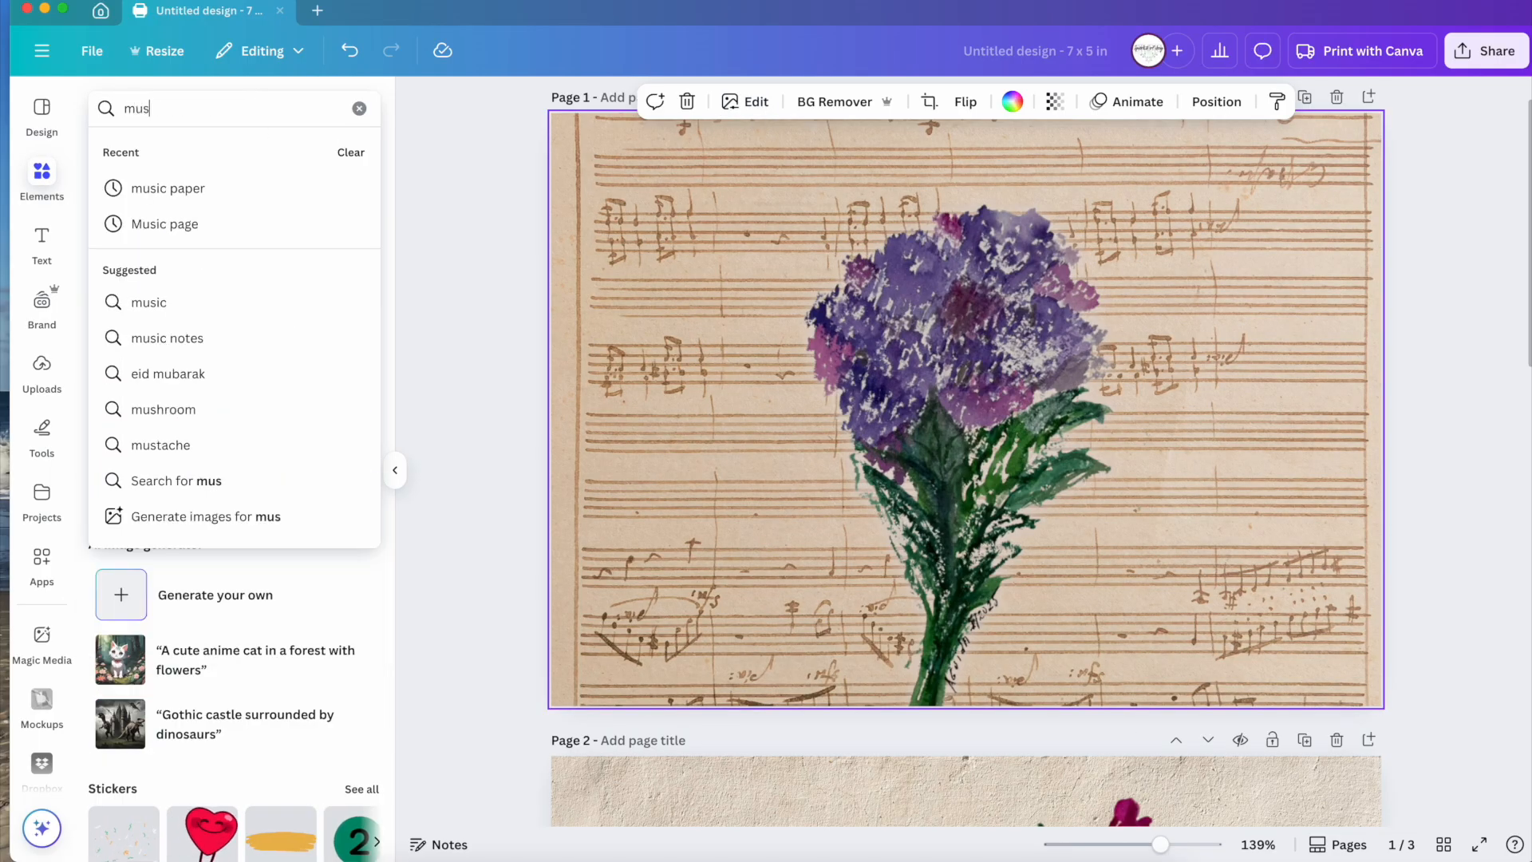
{"action": "type", "text": "ic pages"}
{"action": "key", "text": "Return"}
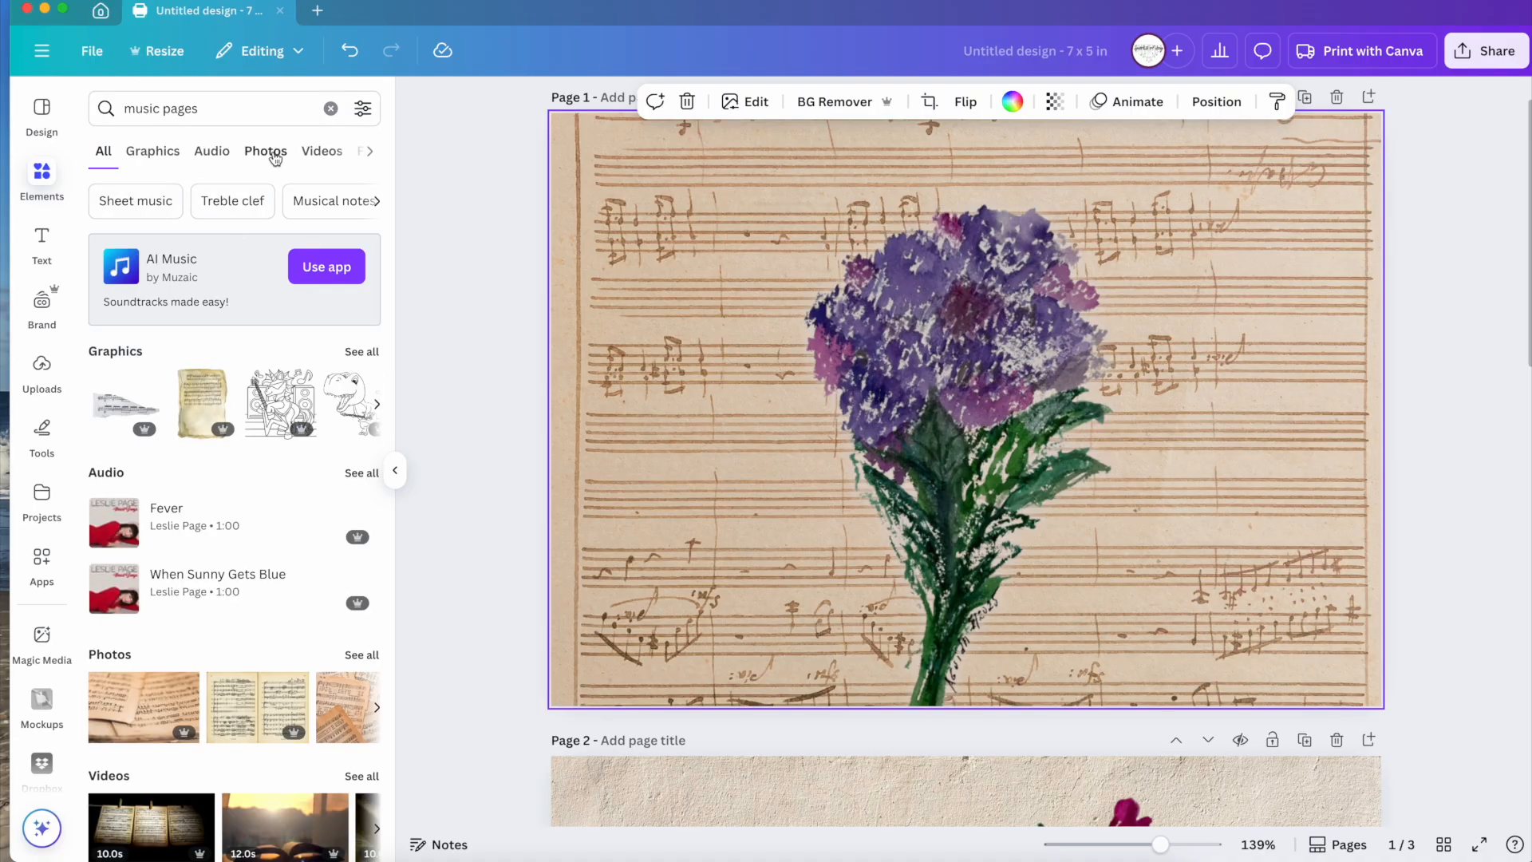
{"action": "left_click", "coordinate": [272, 152]}
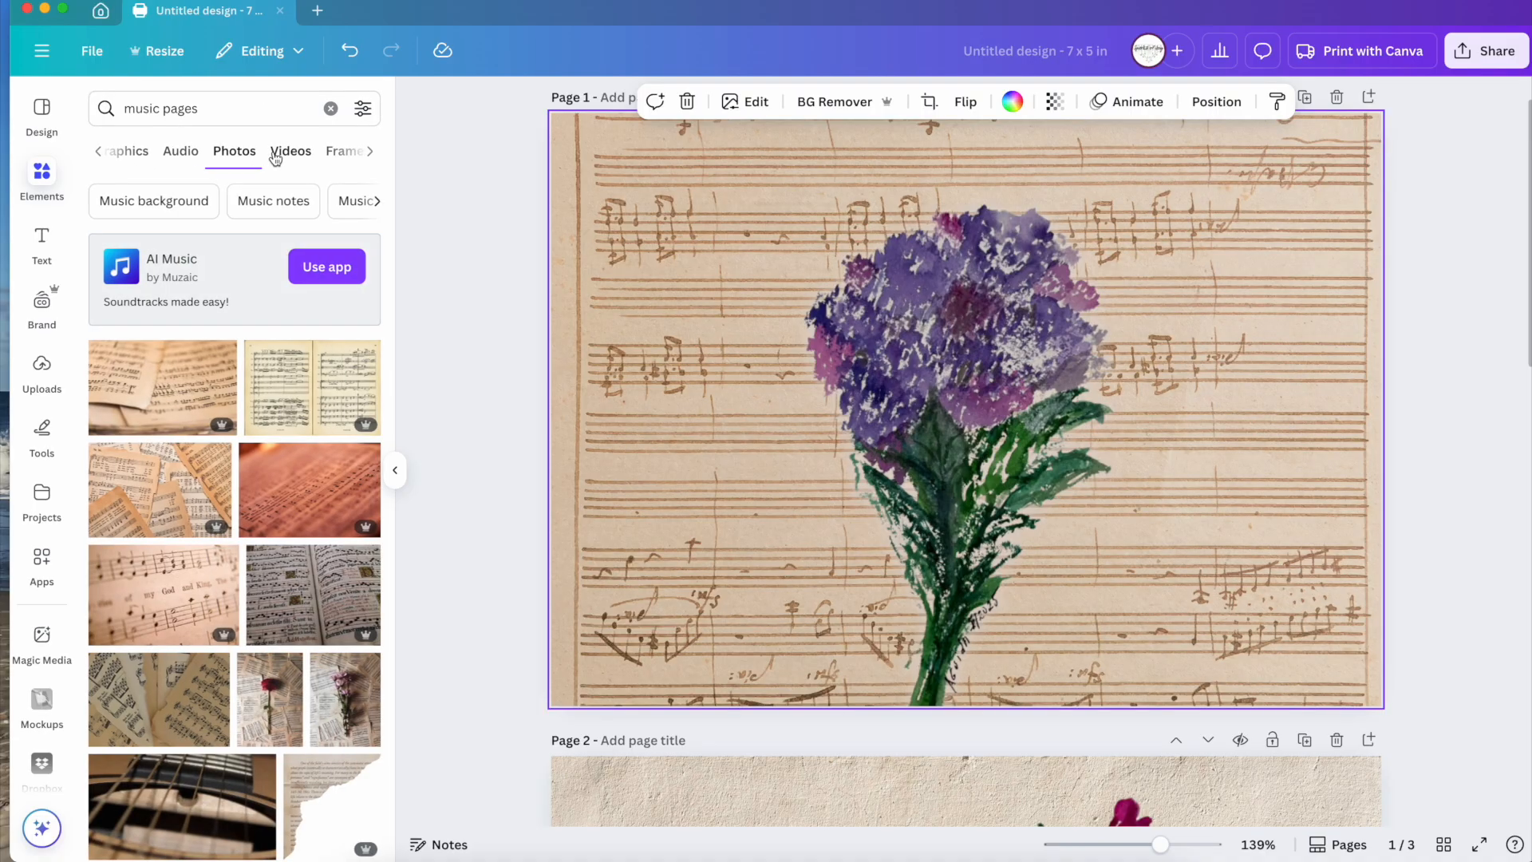
Browse the "music pages" results and add the peach "The Organ" sheet-music photo to page 1.
{"action": "left_click", "coordinate": [144, 158]}
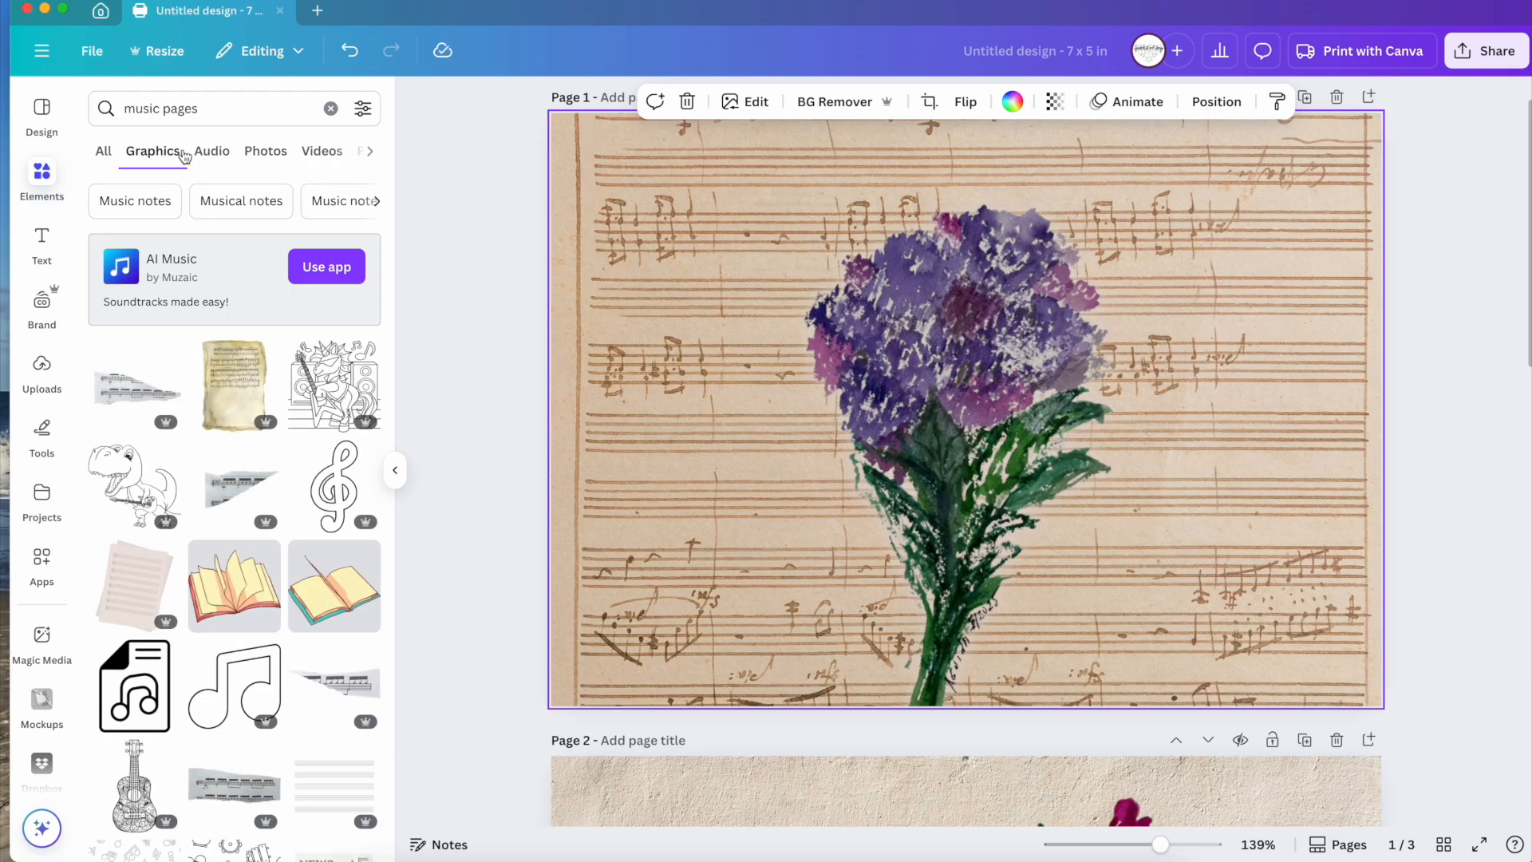
{"action": "left_click", "coordinate": [213, 151]}
{"action": "left_click", "coordinate": [319, 151]}
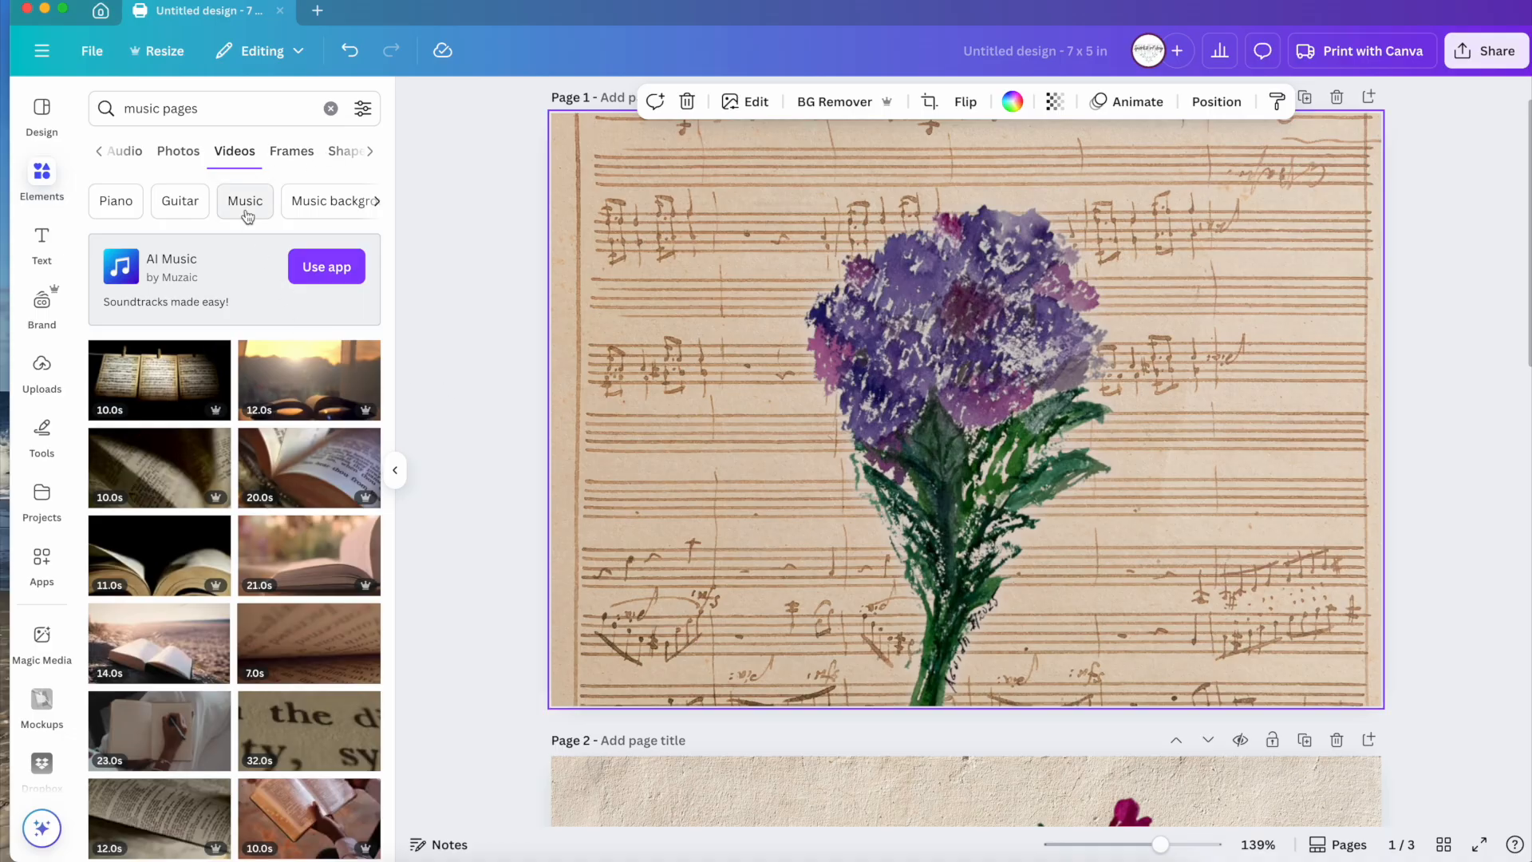
{"action": "left_click", "coordinate": [178, 152]}
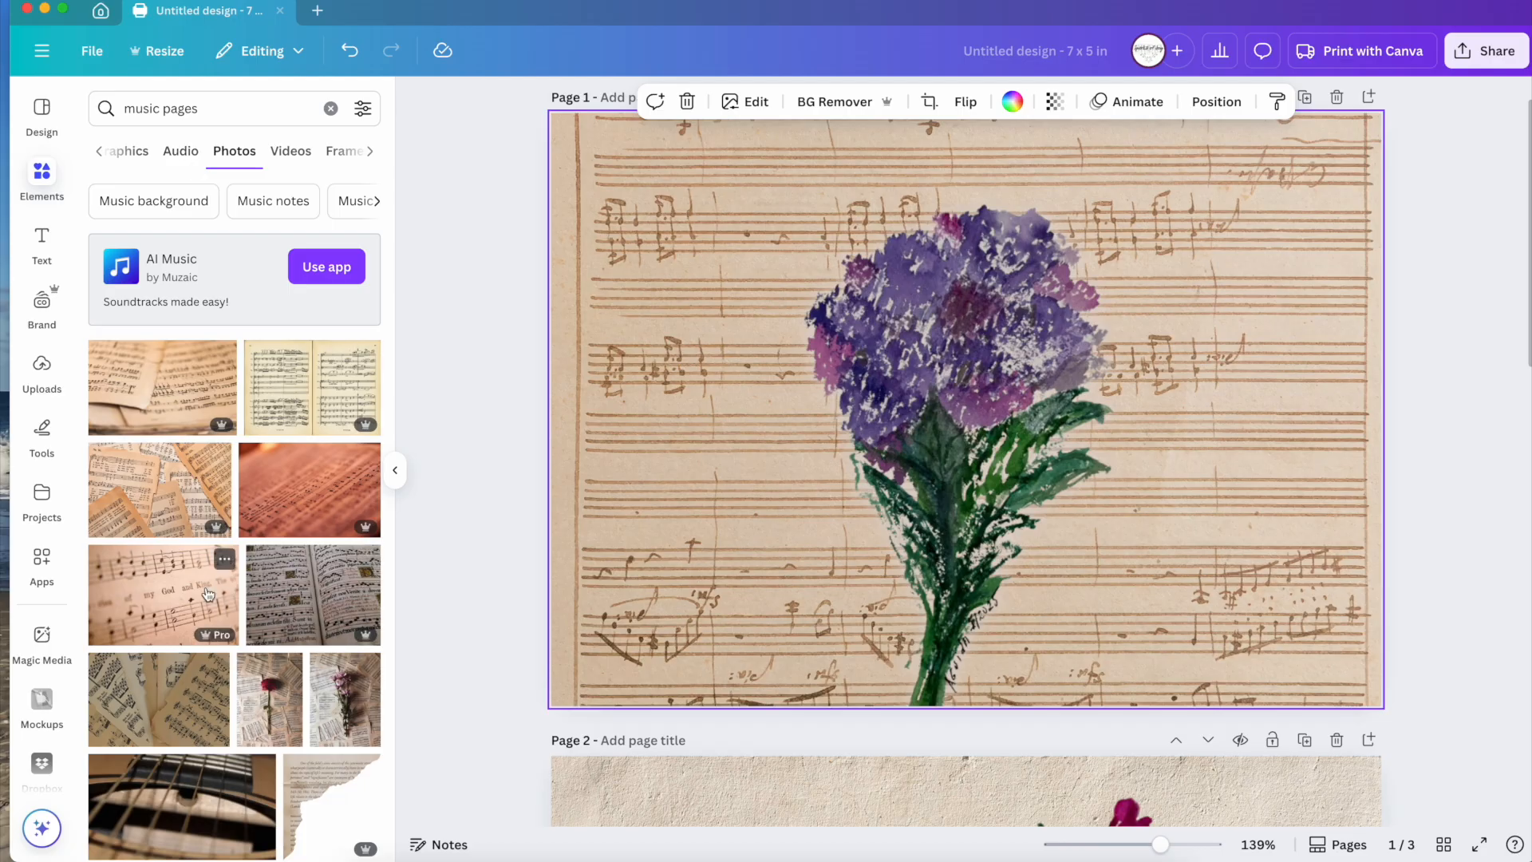
{"action": "scroll", "coordinate": [269, 582], "scroll_direction": "down", "scroll_amount": 5}
{"action": "scroll", "coordinate": [241, 663], "scroll_direction": "down", "scroll_amount": 4}
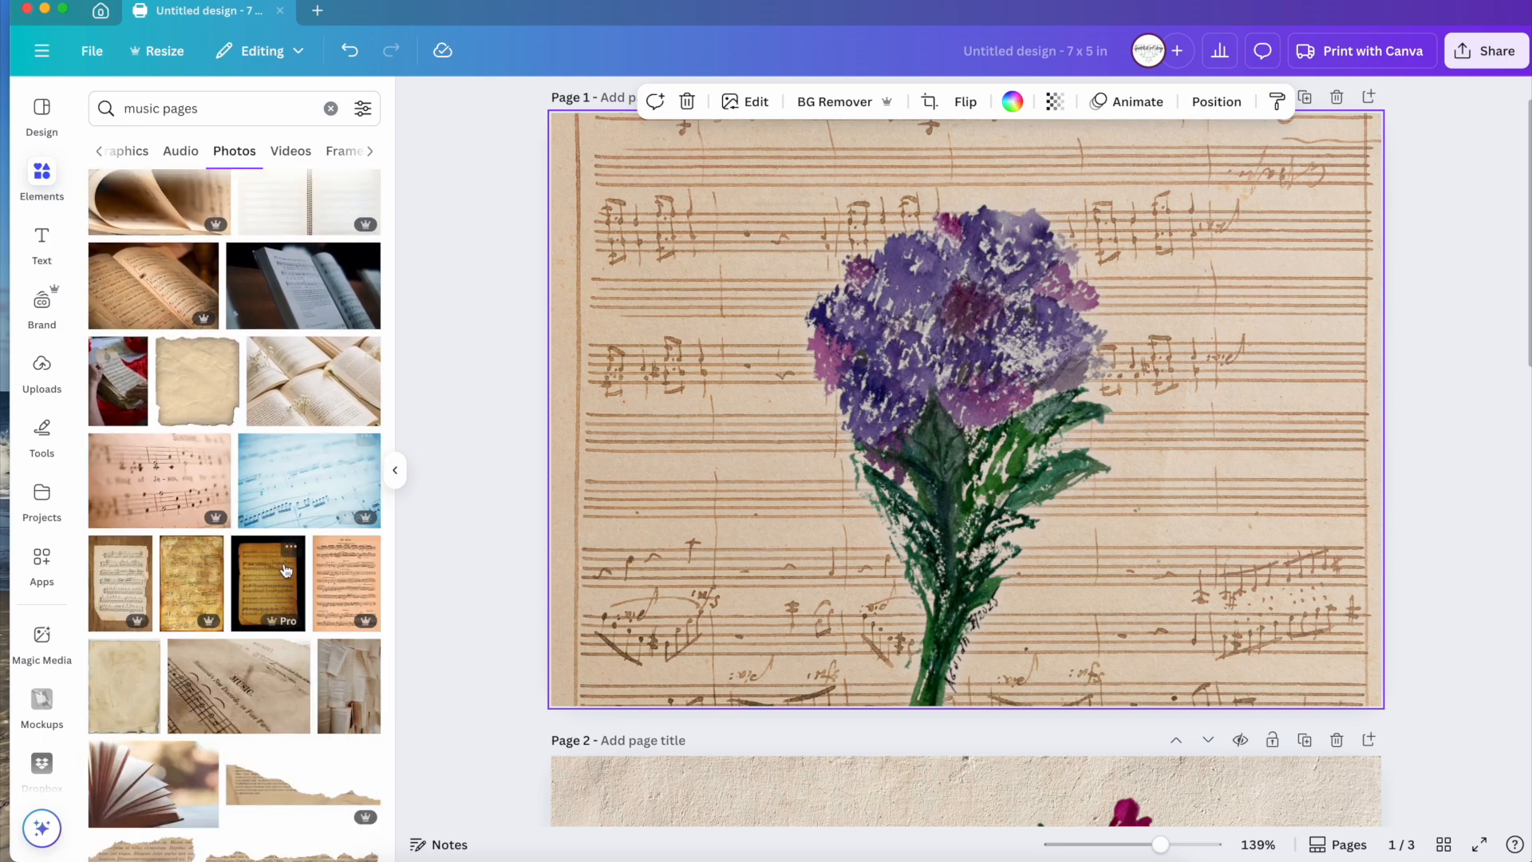
{"action": "left_click", "coordinate": [340, 569]}
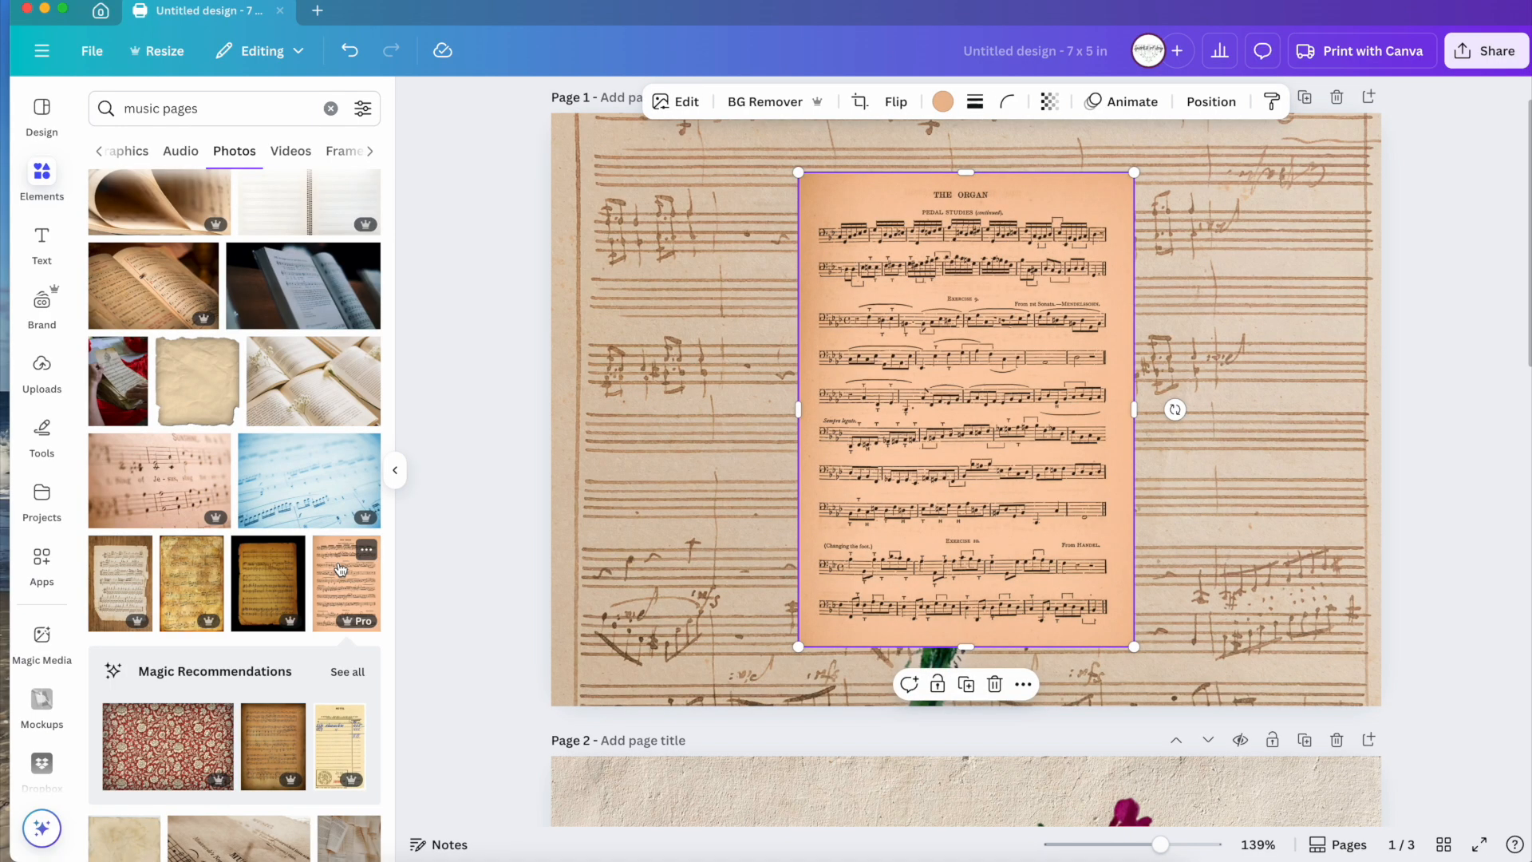
{"action": "scroll", "coordinate": [340, 569], "scroll_direction": "down", "scroll_amount": 3}
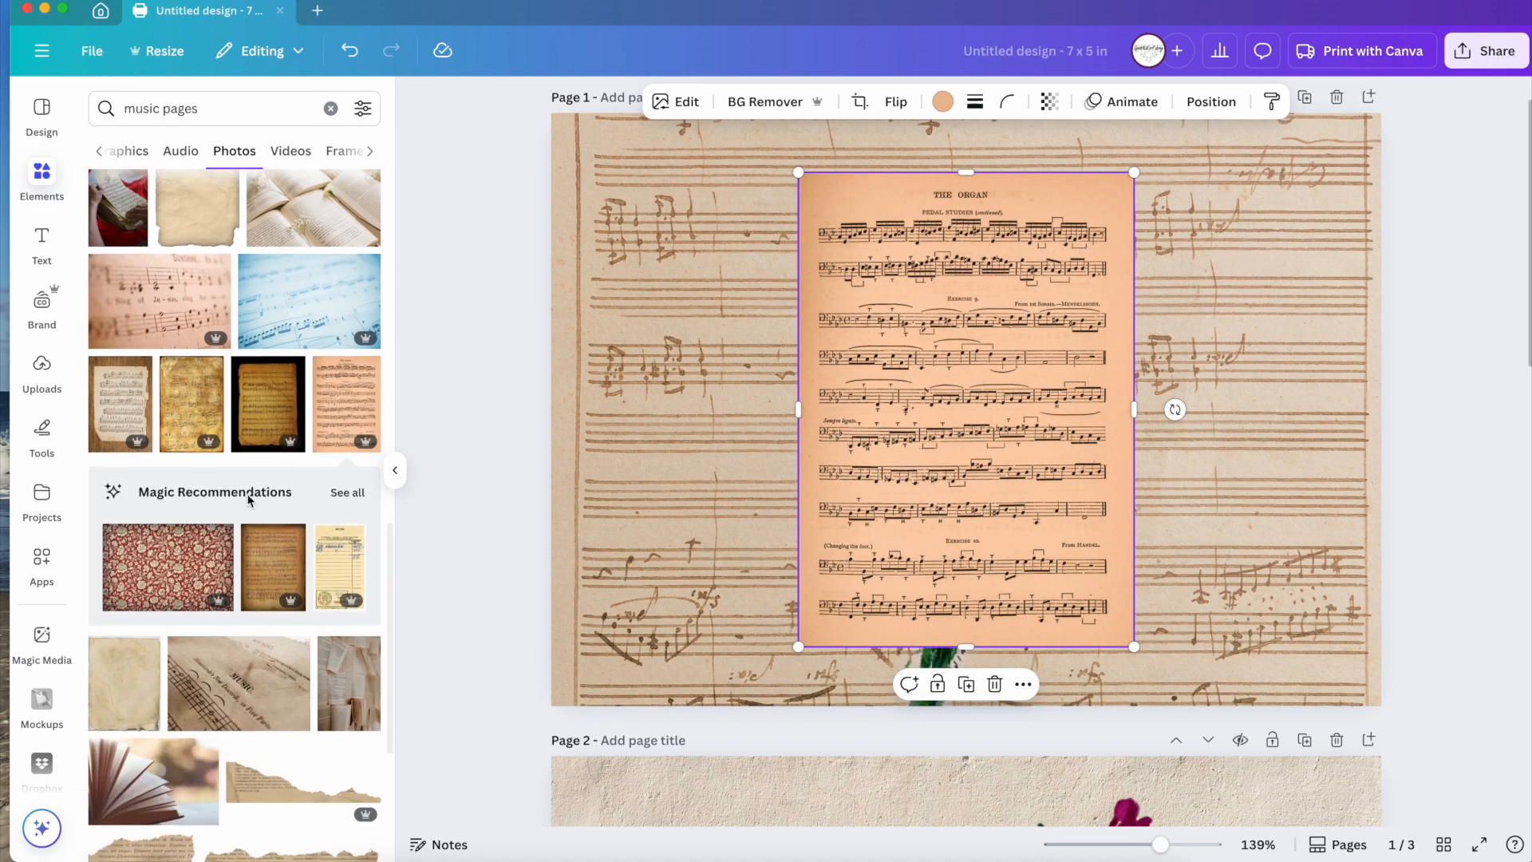
Show all Magic Recommendations, add the yellow hotel receipt photo to page 1 and move it left of centre.
{"action": "left_click", "coordinate": [358, 495]}
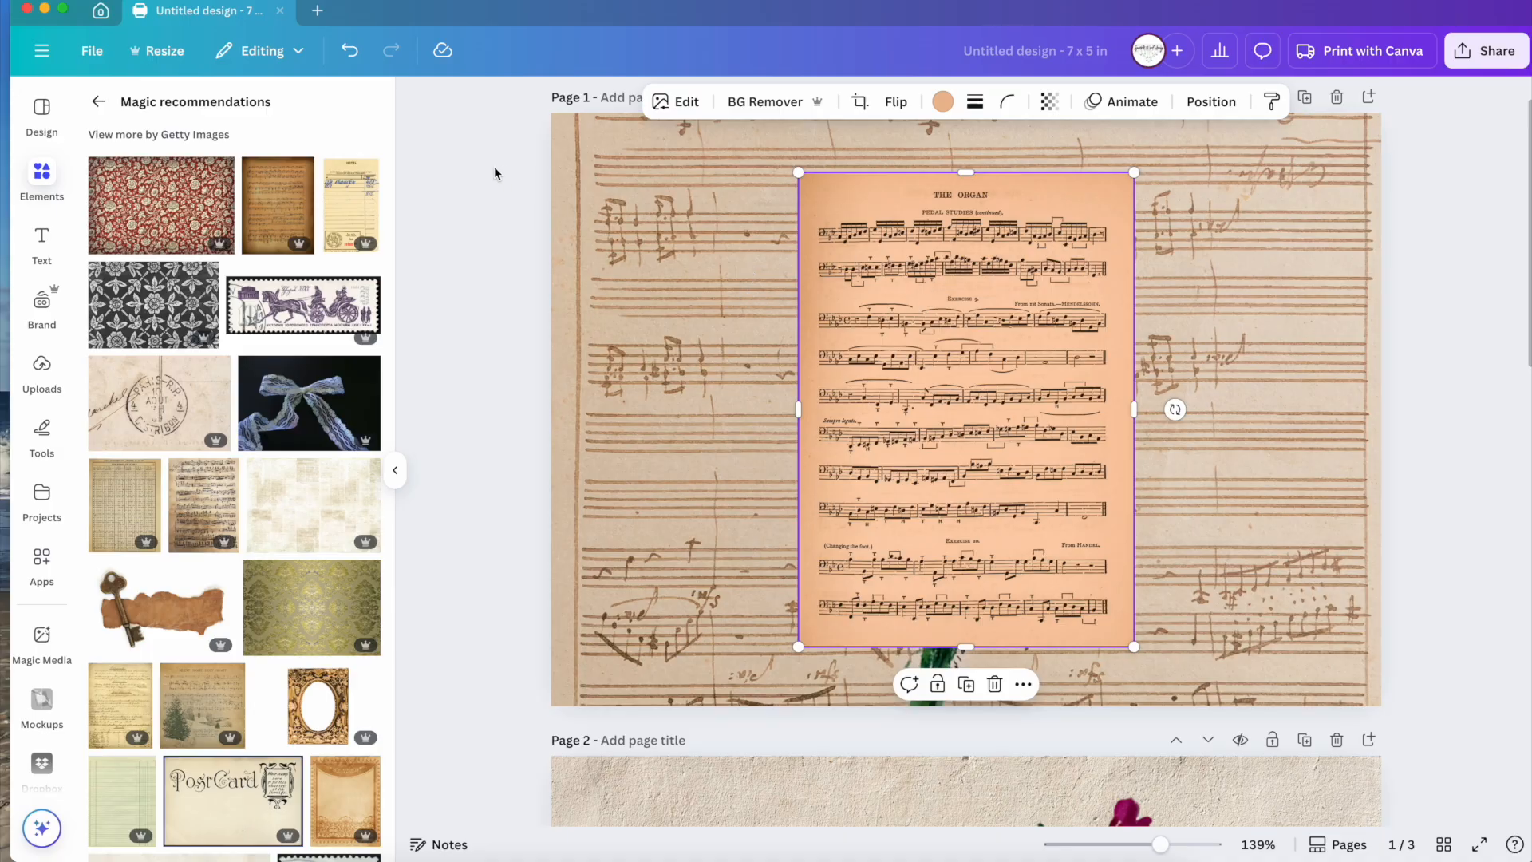
{"action": "left_click", "coordinate": [367, 196]}
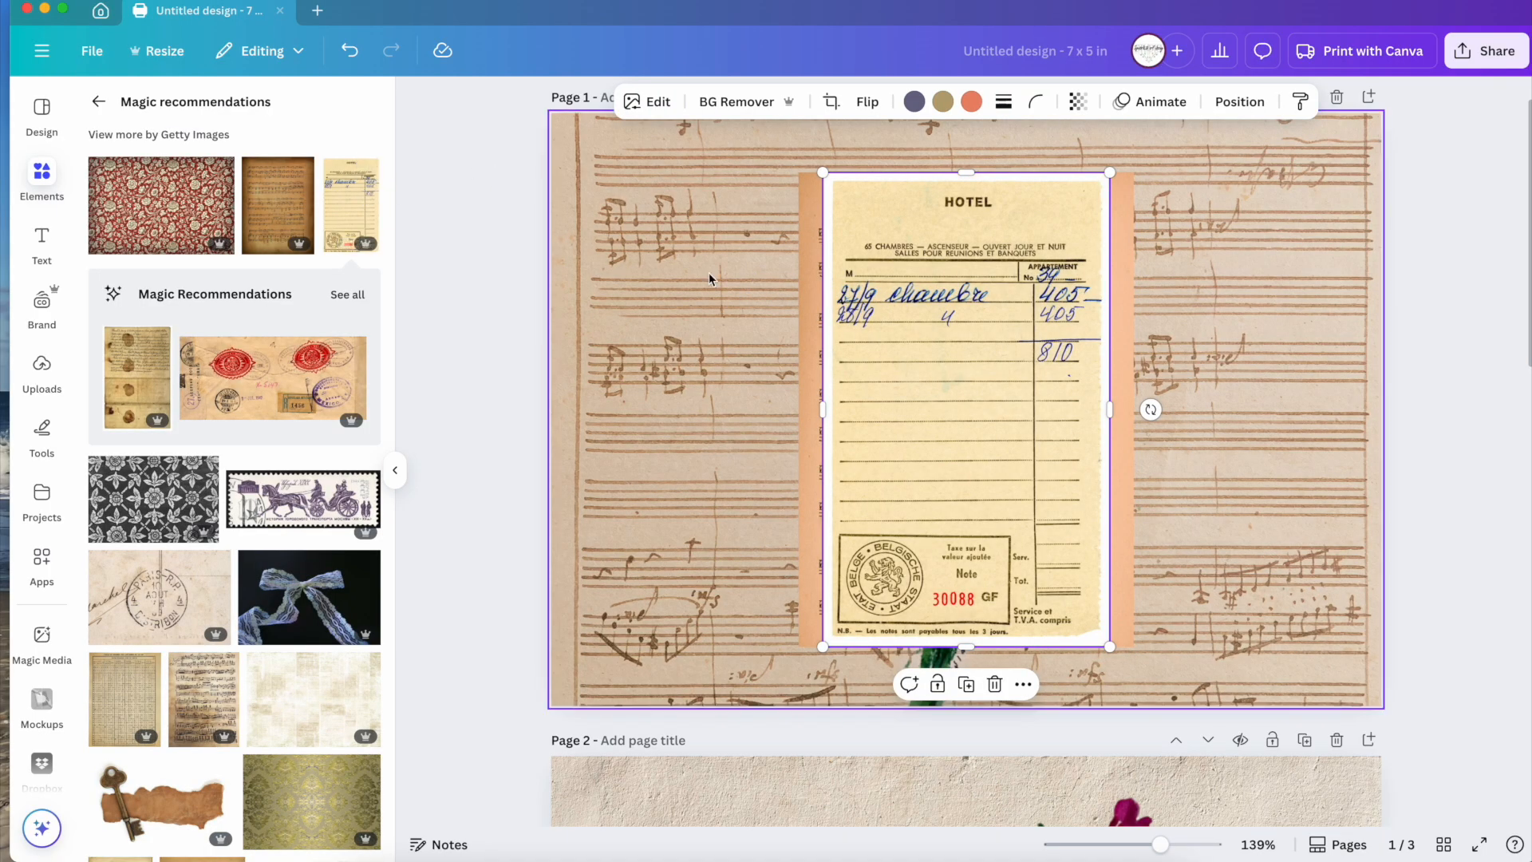
{"action": "left_click_drag", "start_coordinate": [960, 433], "coordinate": [784, 398]}
Add the vintage postcard photo with the round Paris postmark to page 1 and set it as the page background.
{"action": "left_click", "coordinate": [143, 602]}
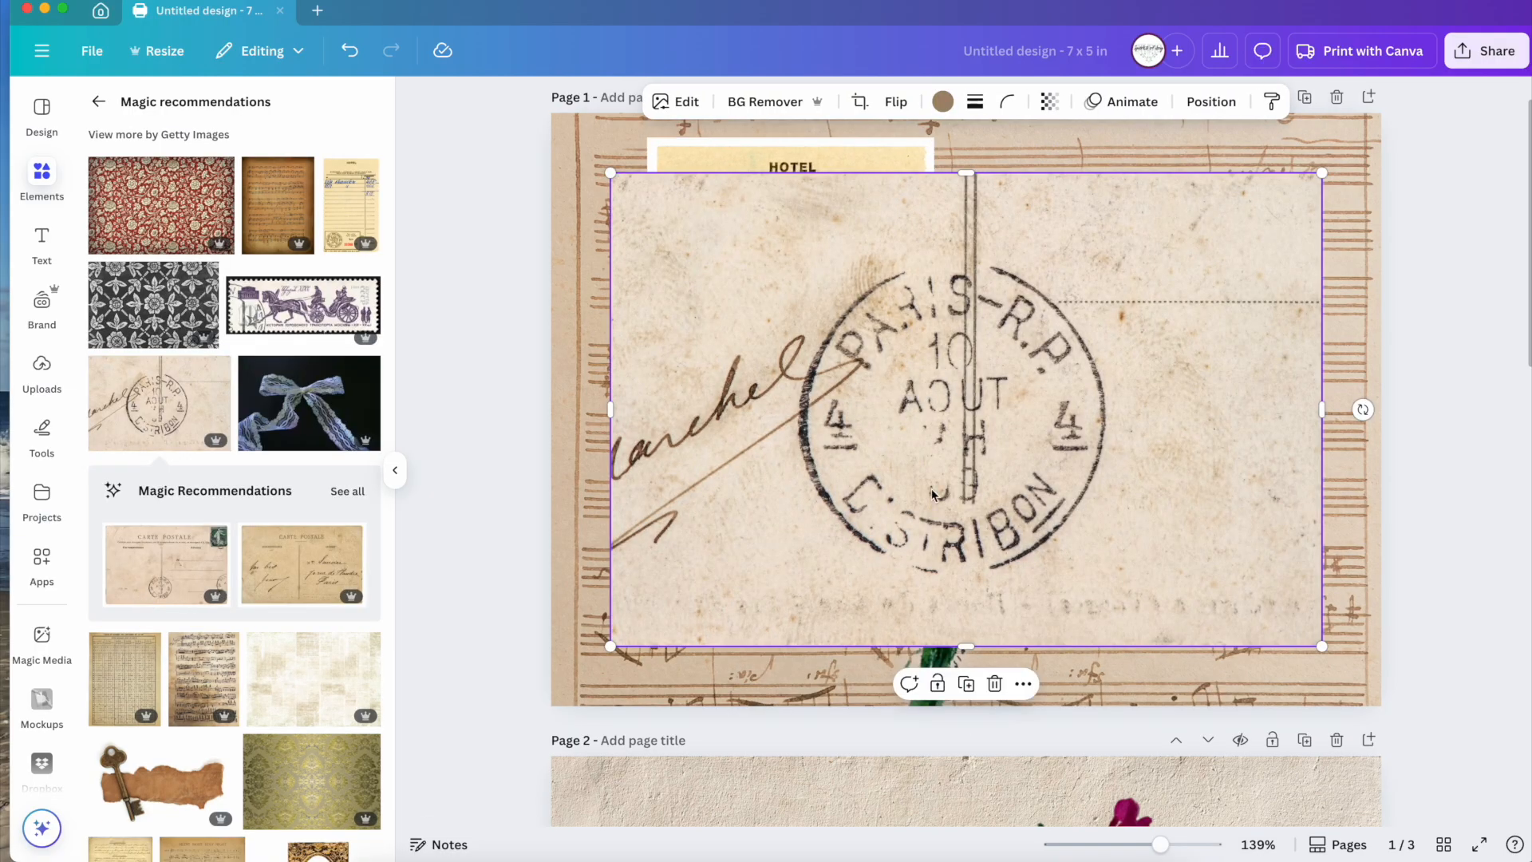
{"action": "right_click", "coordinate": [1041, 354]}
{"action": "left_click", "coordinate": [1171, 756]}
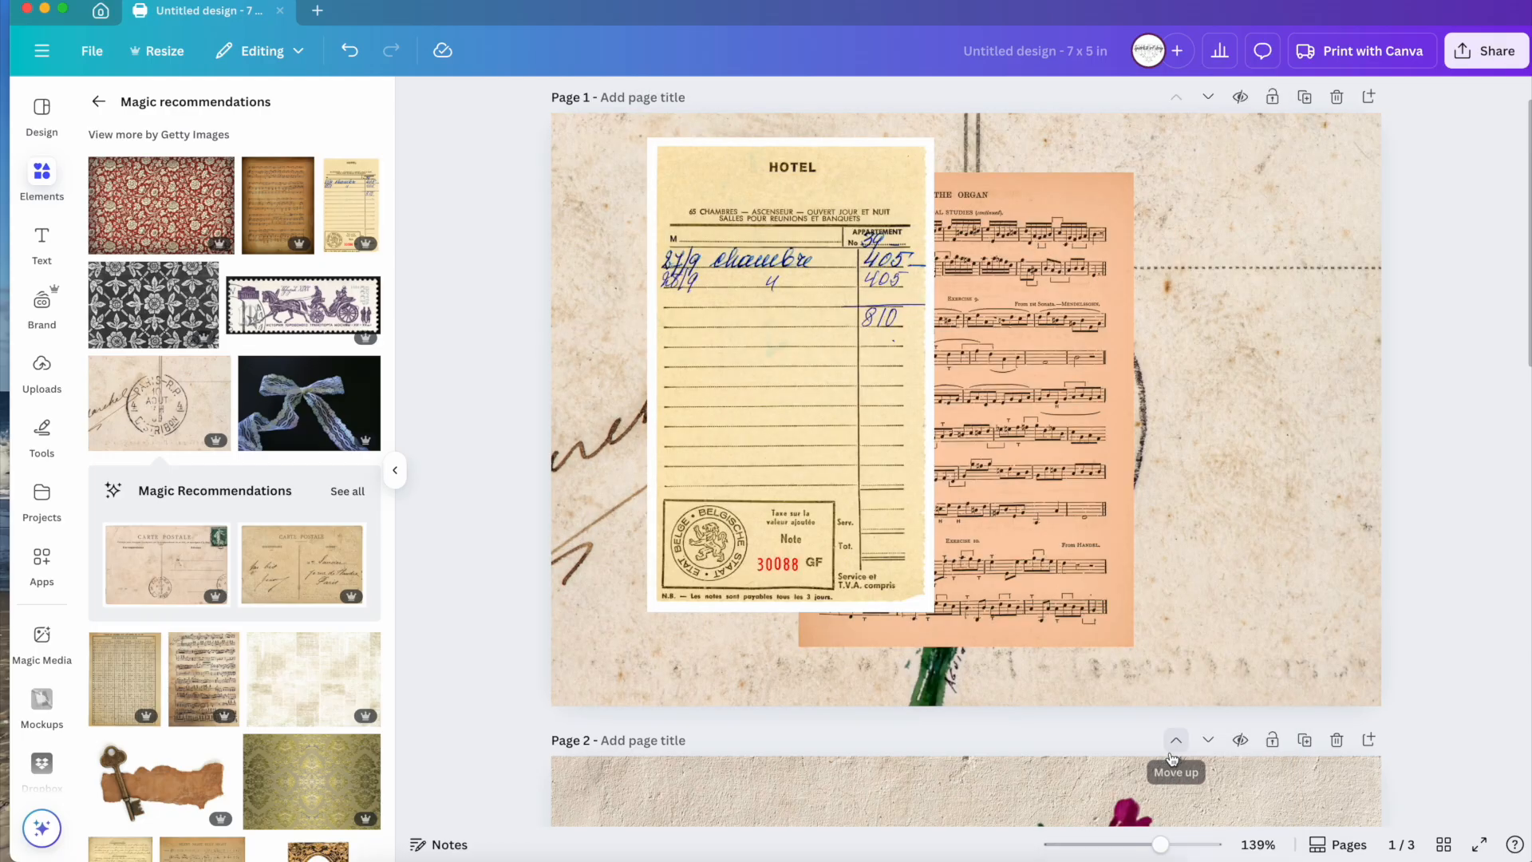
Delete the hotel receipt and the peach "The Organ" sheet-music photo from page 1.
{"action": "left_click", "coordinate": [872, 525]}
{"action": "key", "text": "Delete"}
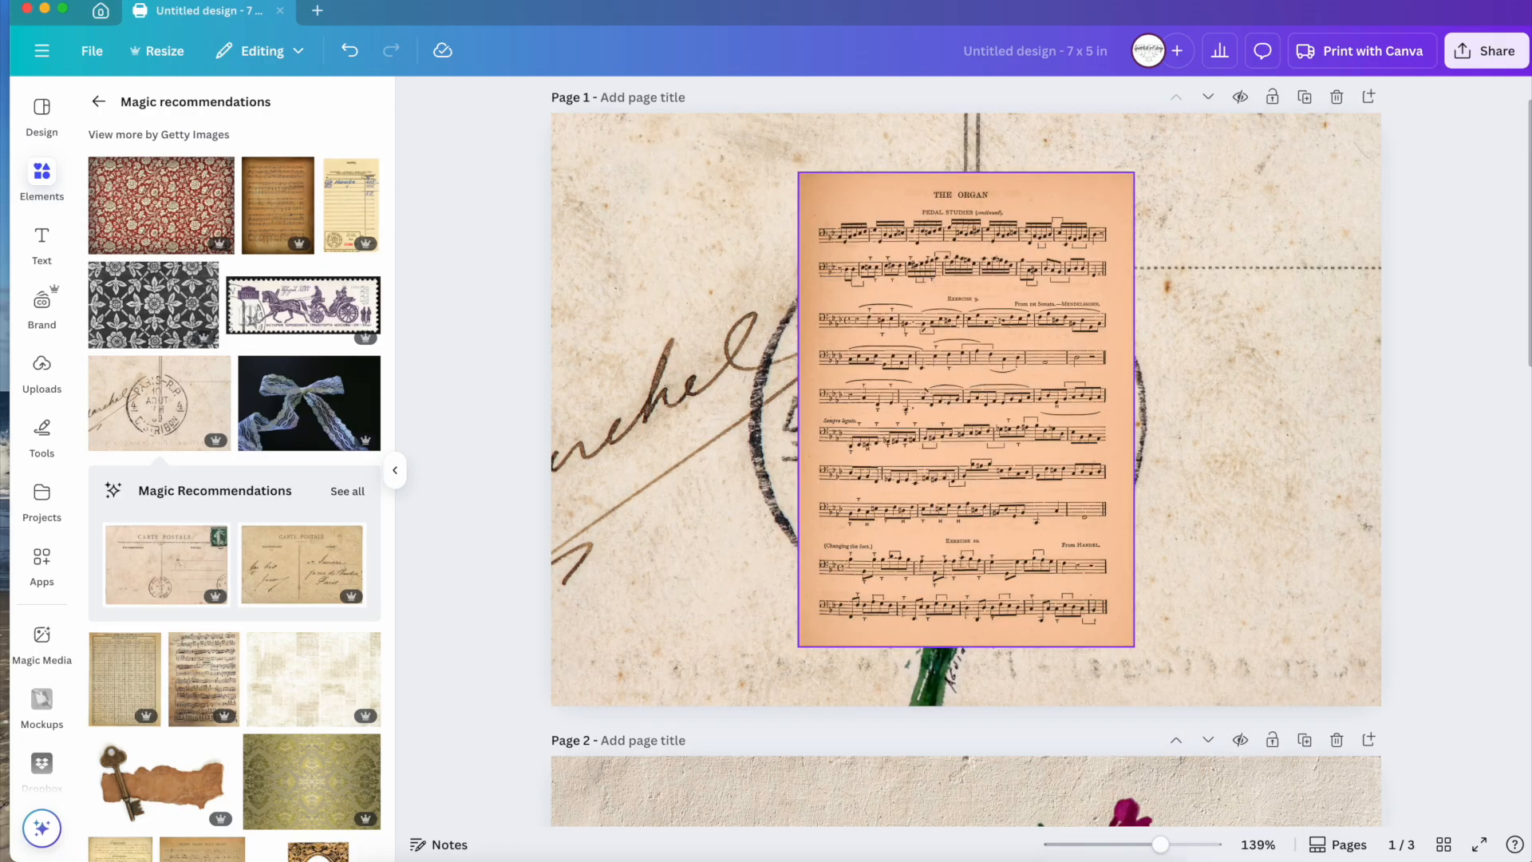
{"action": "left_click", "coordinate": [917, 519]}
{"action": "key", "text": "Delete"}
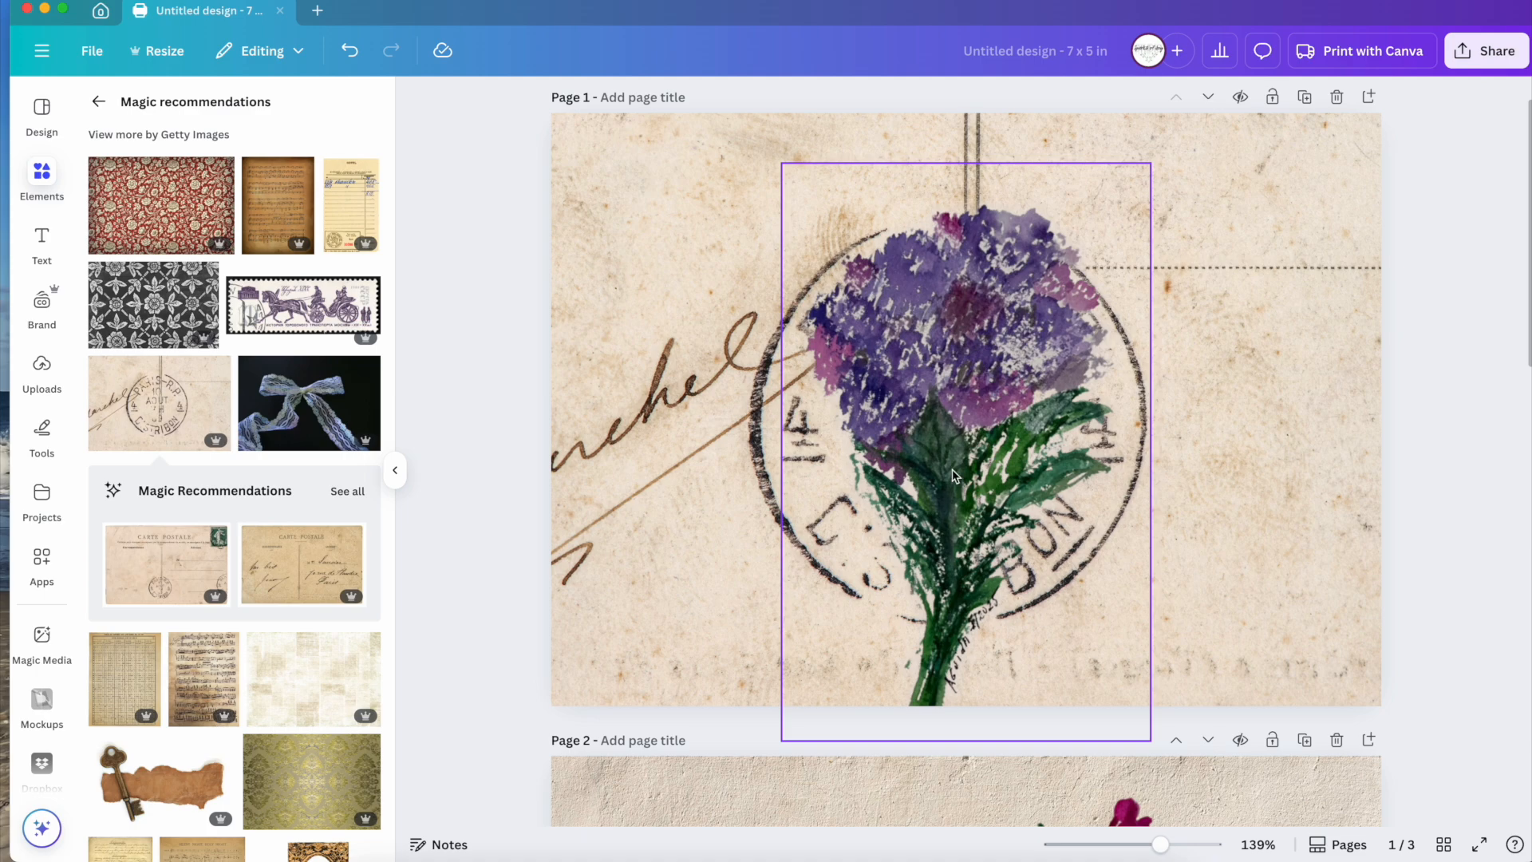
Move the purple flower painting to the right side of page 1, over the postcard background.
{"action": "left_click", "coordinate": [1005, 432]}
{"action": "left_click_drag", "start_coordinate": [1005, 431], "coordinate": [1182, 458]}
{"action": "scroll", "coordinate": [1171, 431], "scroll_direction": "down", "scroll_amount": 5}
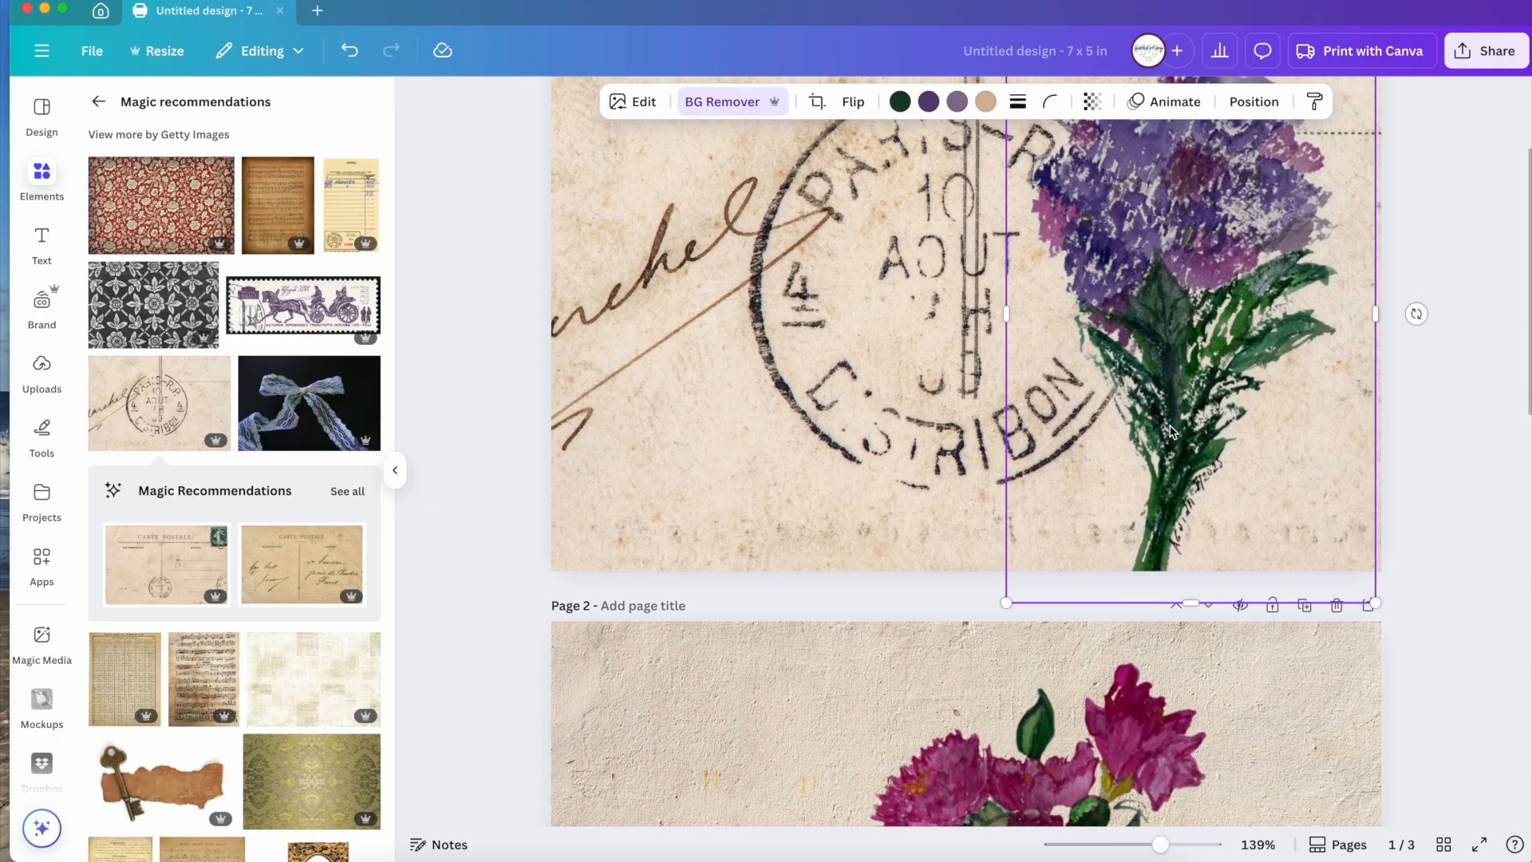
{"action": "scroll", "coordinate": [1120, 622], "scroll_direction": "up", "scroll_amount": 4}
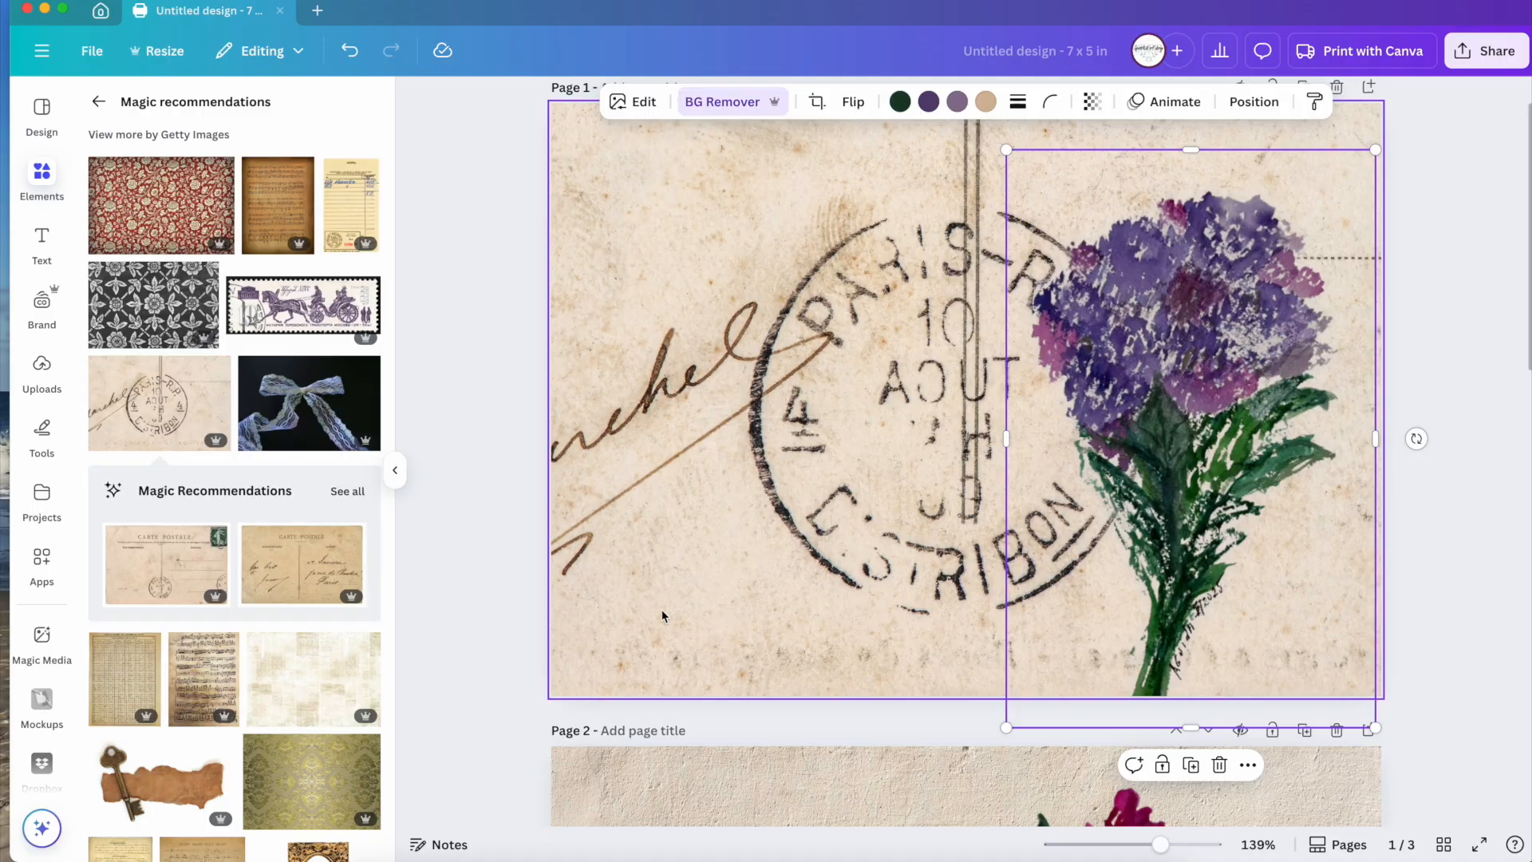
Insert IMG_2530 2.jpg from the Finder Downloads folder onto page 1 and place it on the left half.
{"action": "key", "text": "Tab"}
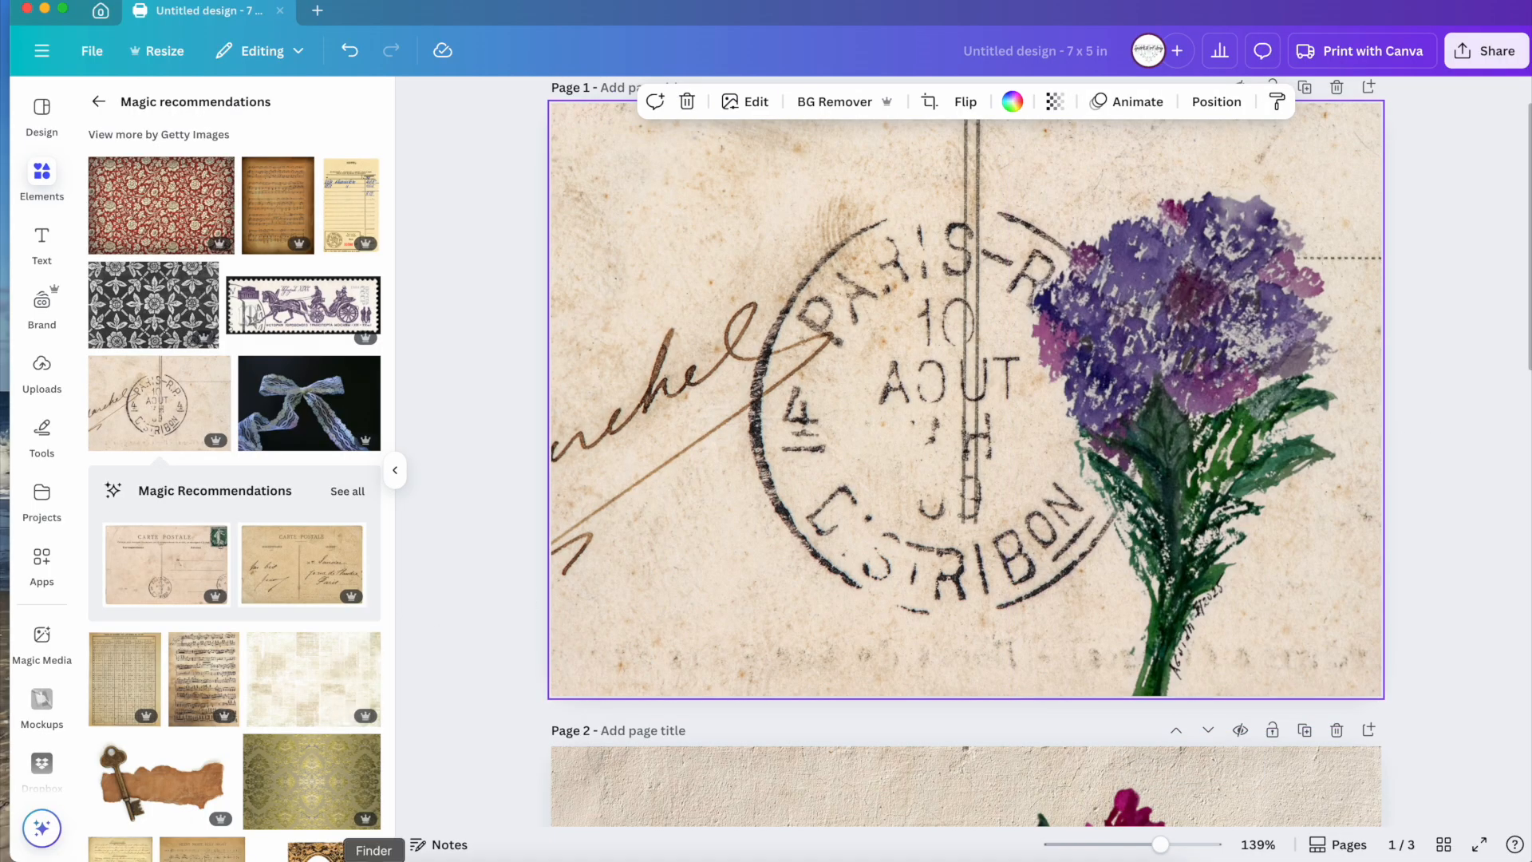
{"action": "left_click", "coordinate": [373, 856]}
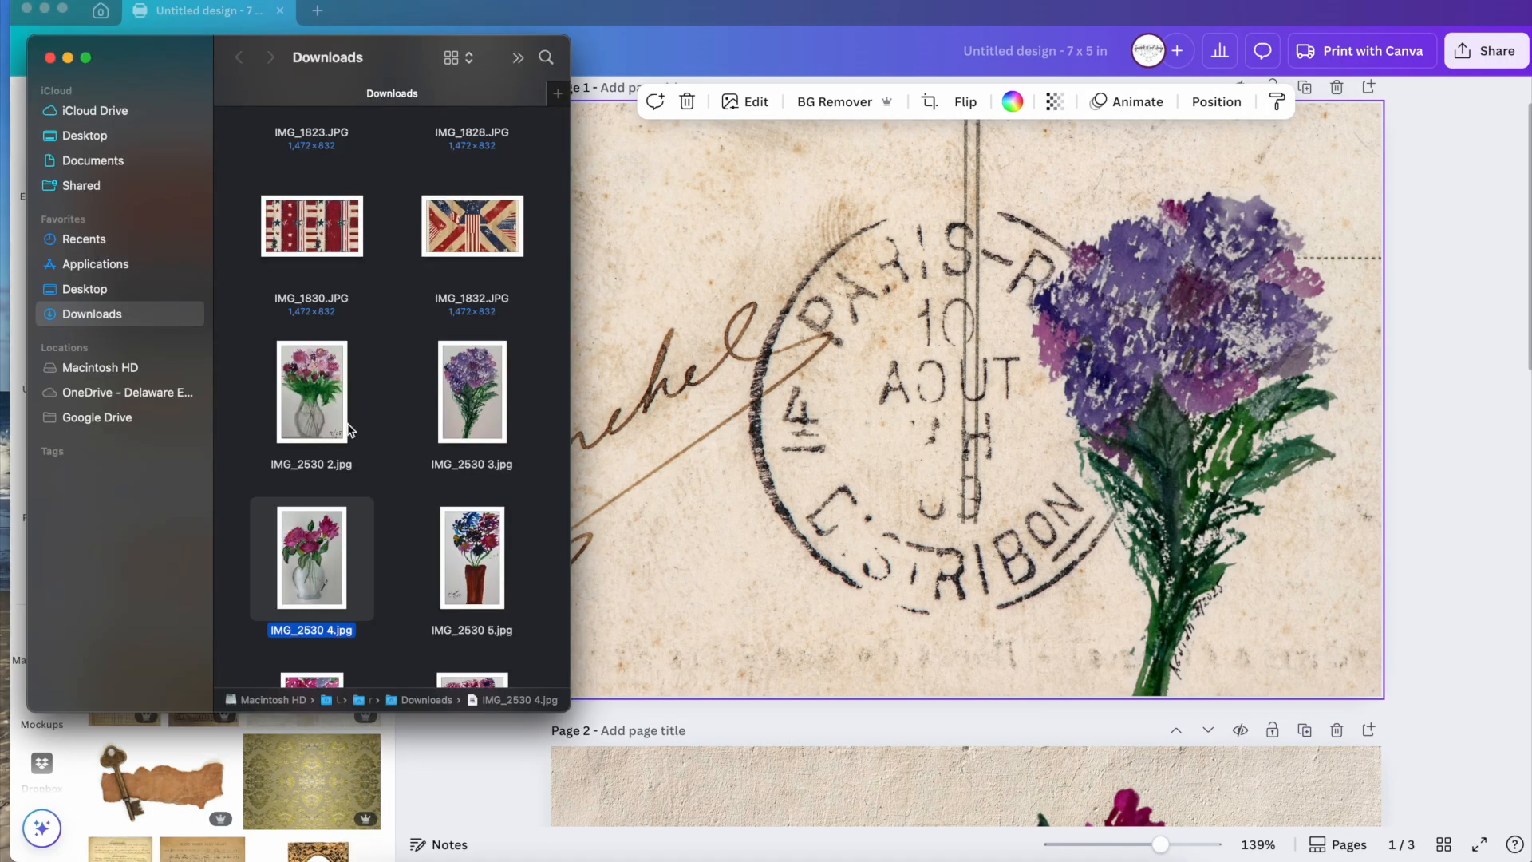
{"action": "scroll", "coordinate": [363, 526], "scroll_direction": "down", "scroll_amount": 2}
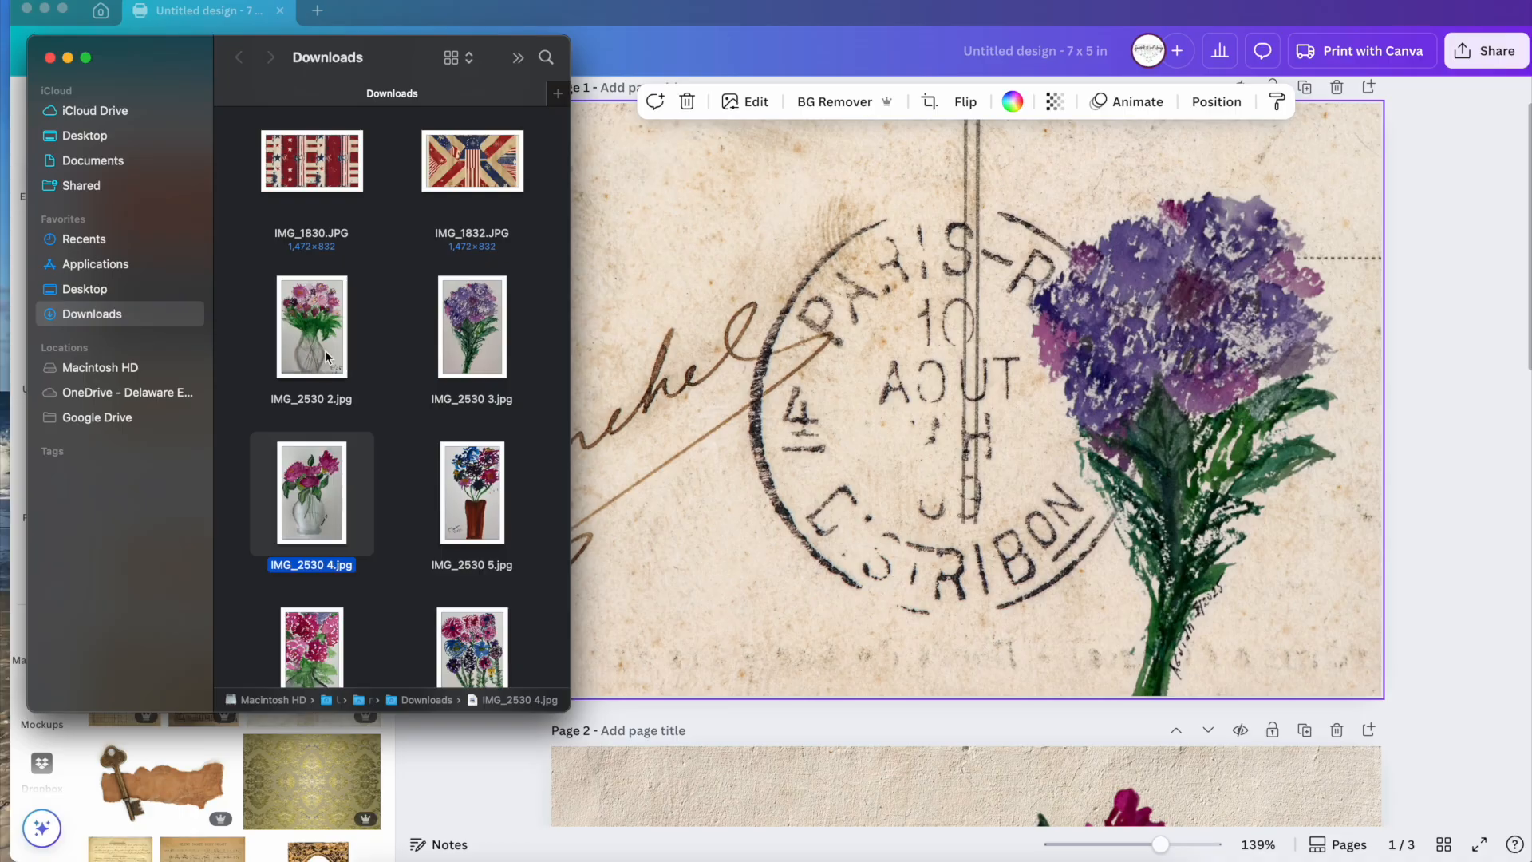
{"action": "left_click_drag", "start_coordinate": [324, 351], "coordinate": [838, 346]}
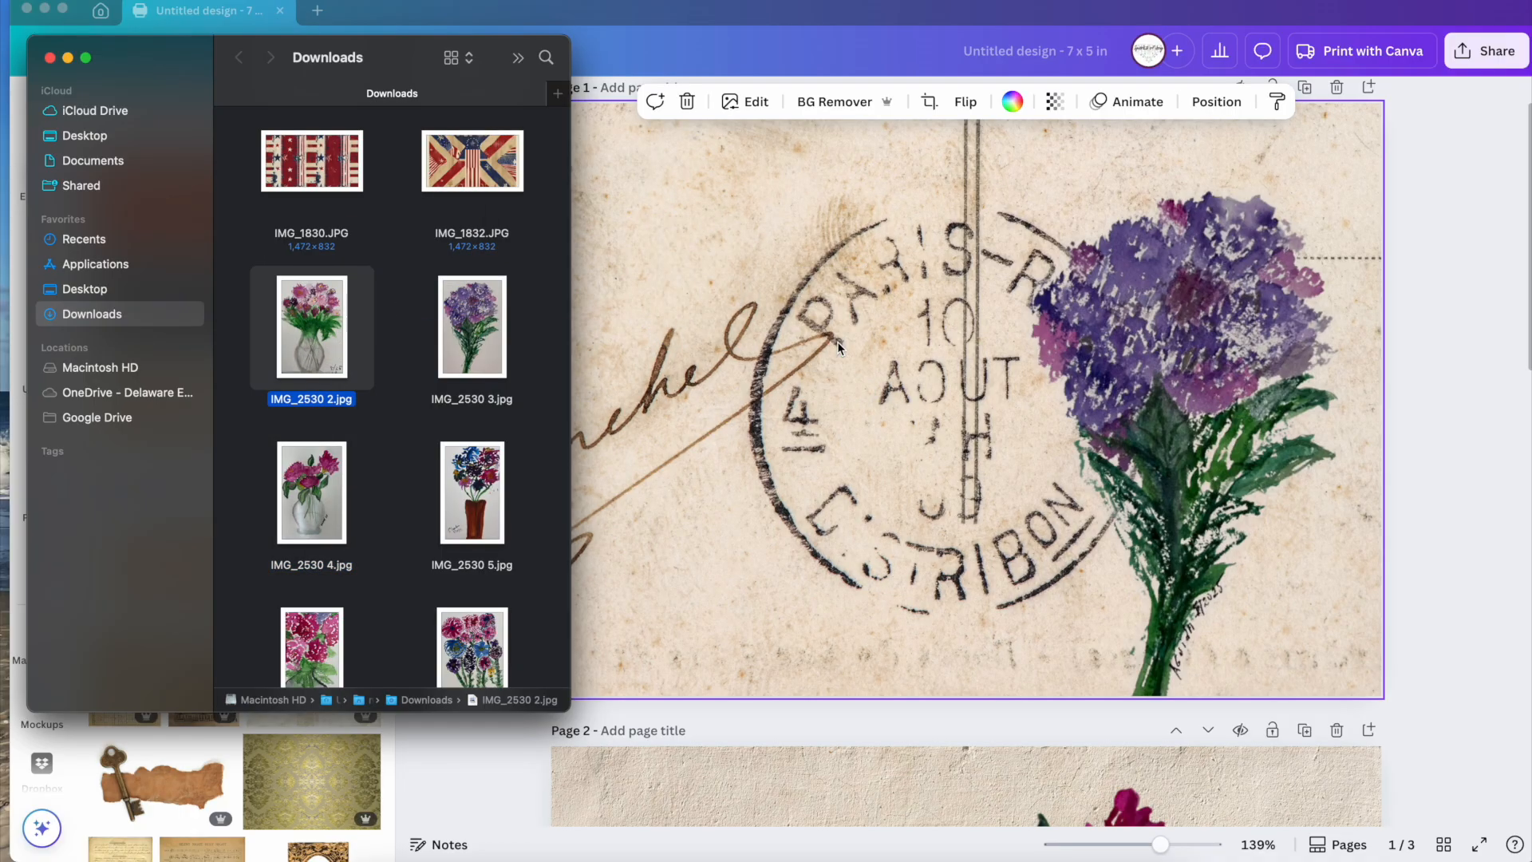
{"action": "left_click", "coordinate": [988, 421]}
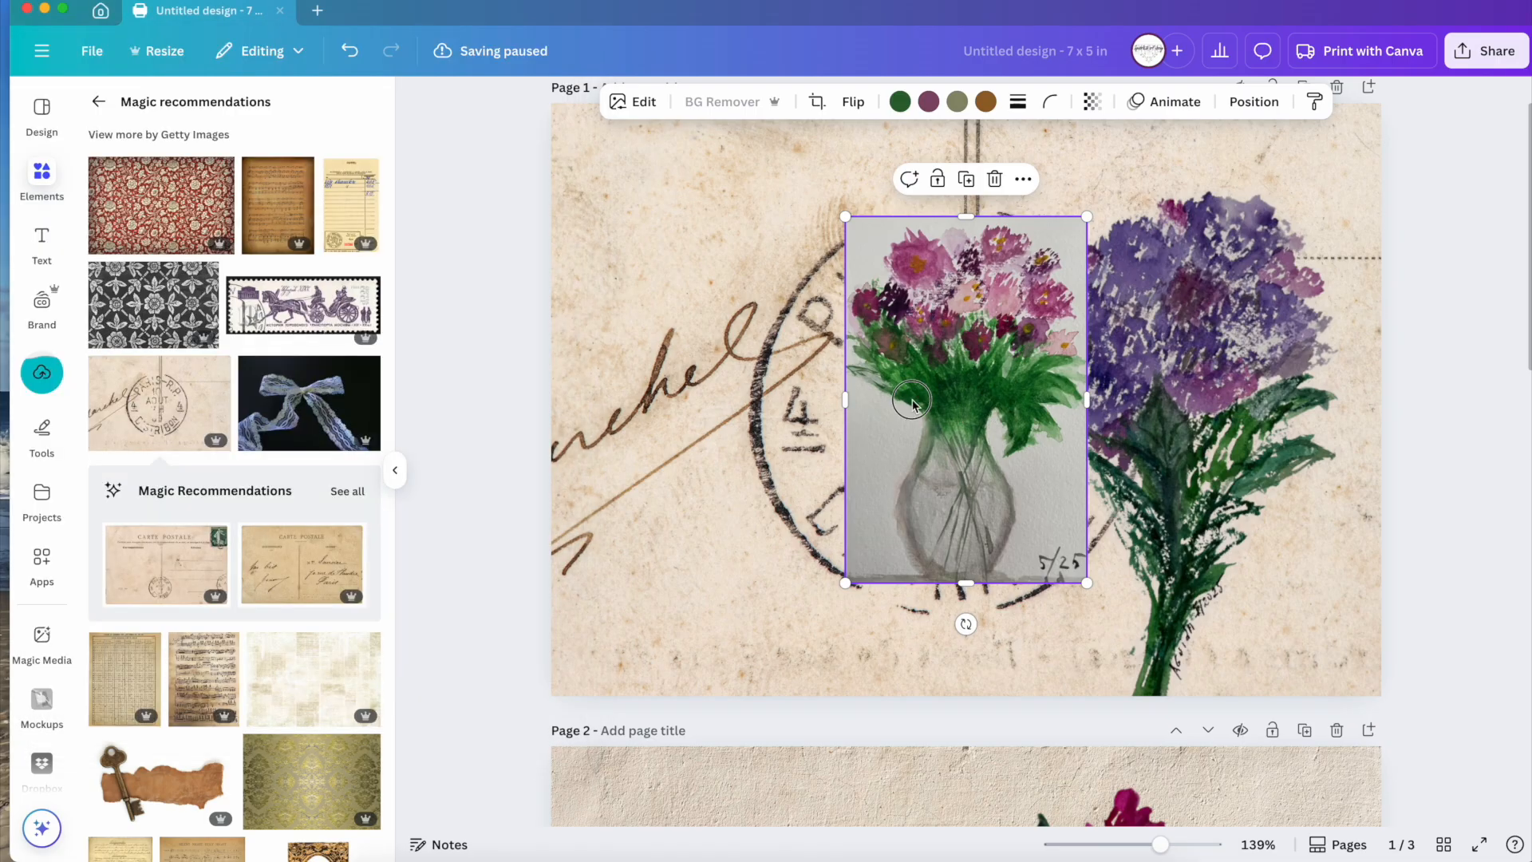
{"action": "left_click_drag", "start_coordinate": [950, 369], "coordinate": [713, 361]}
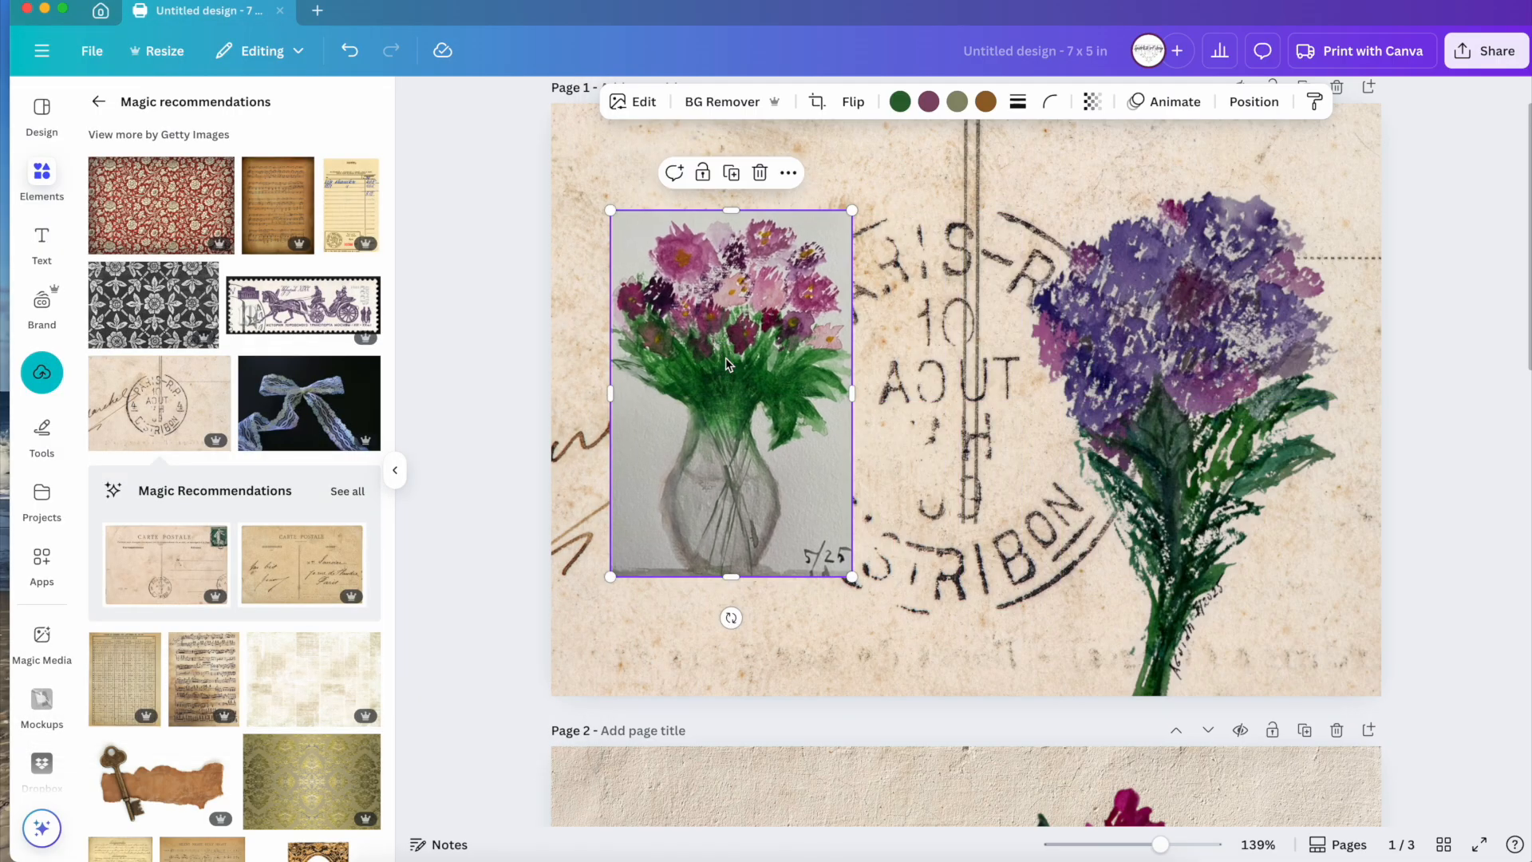
Remove the background of the pink-flower vase painting and enlarge it to nearly the full height of page 1's left half.
{"action": "left_click", "coordinate": [724, 104]}
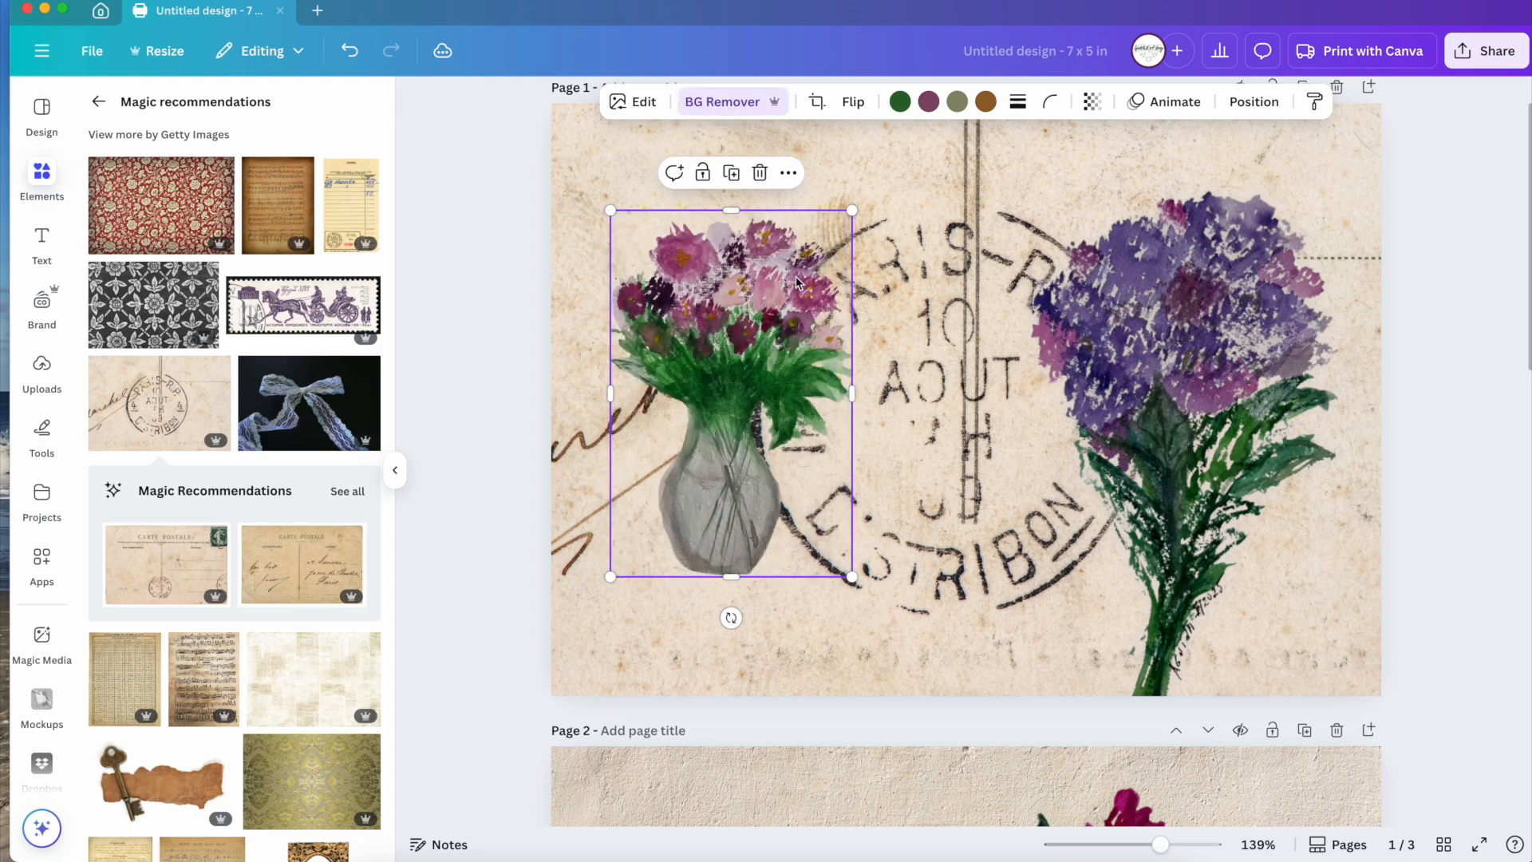
{"action": "left_click_drag", "start_coordinate": [852, 576], "coordinate": [954, 726]}
{"action": "left_click_drag", "start_coordinate": [835, 641], "coordinate": [768, 585]}
{"action": "scroll", "coordinate": [1001, 437], "scroll_direction": "up", "scroll_amount": 2}
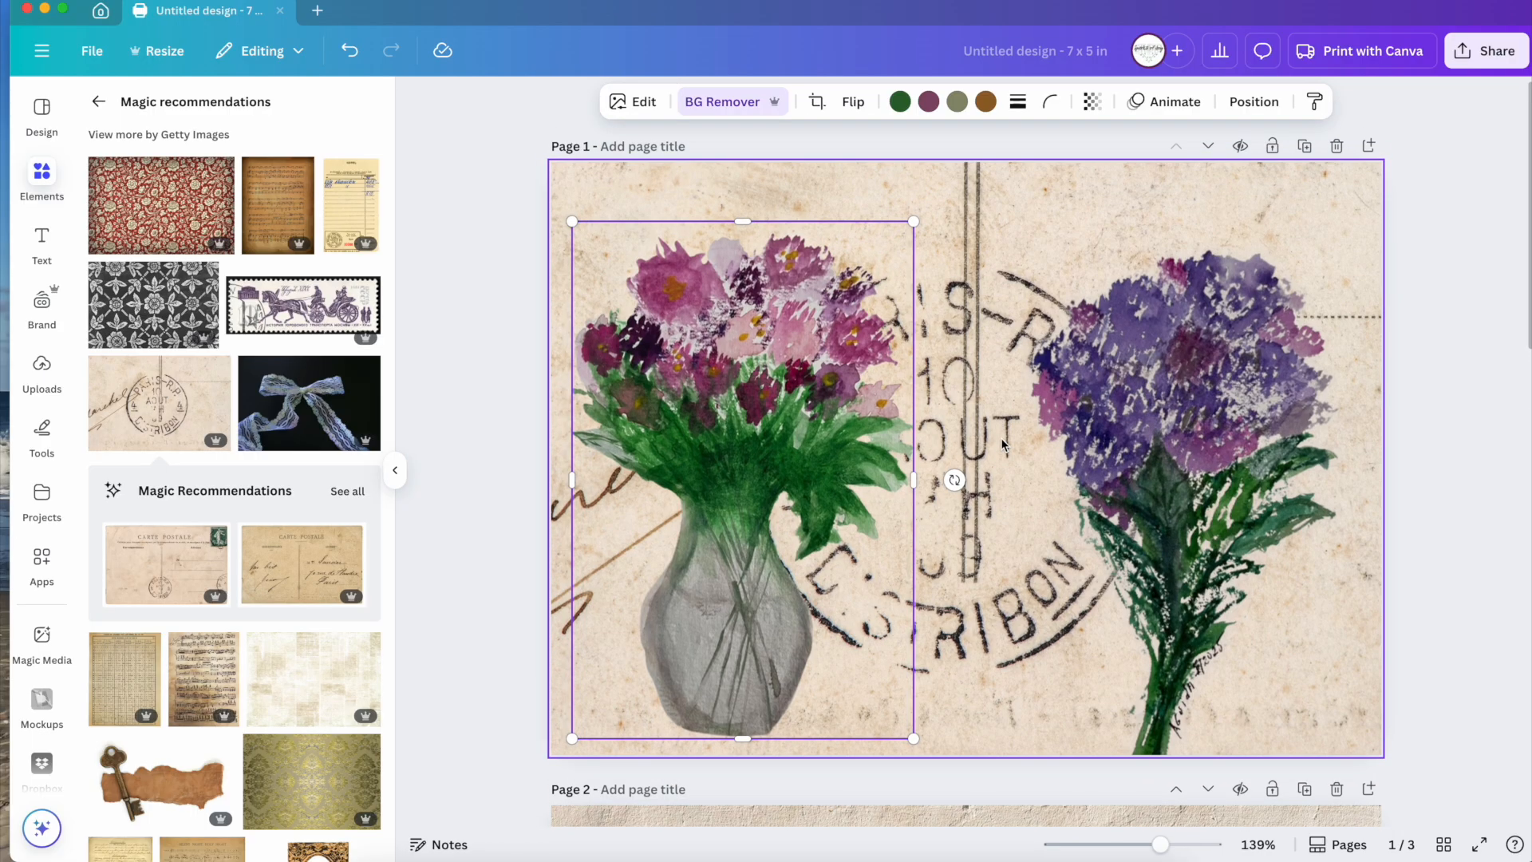
{"action": "scroll", "coordinate": [969, 396], "scroll_direction": "down", "scroll_amount": 3}
{"action": "scroll", "coordinate": [969, 396], "scroll_direction": "up", "scroll_amount": 3}
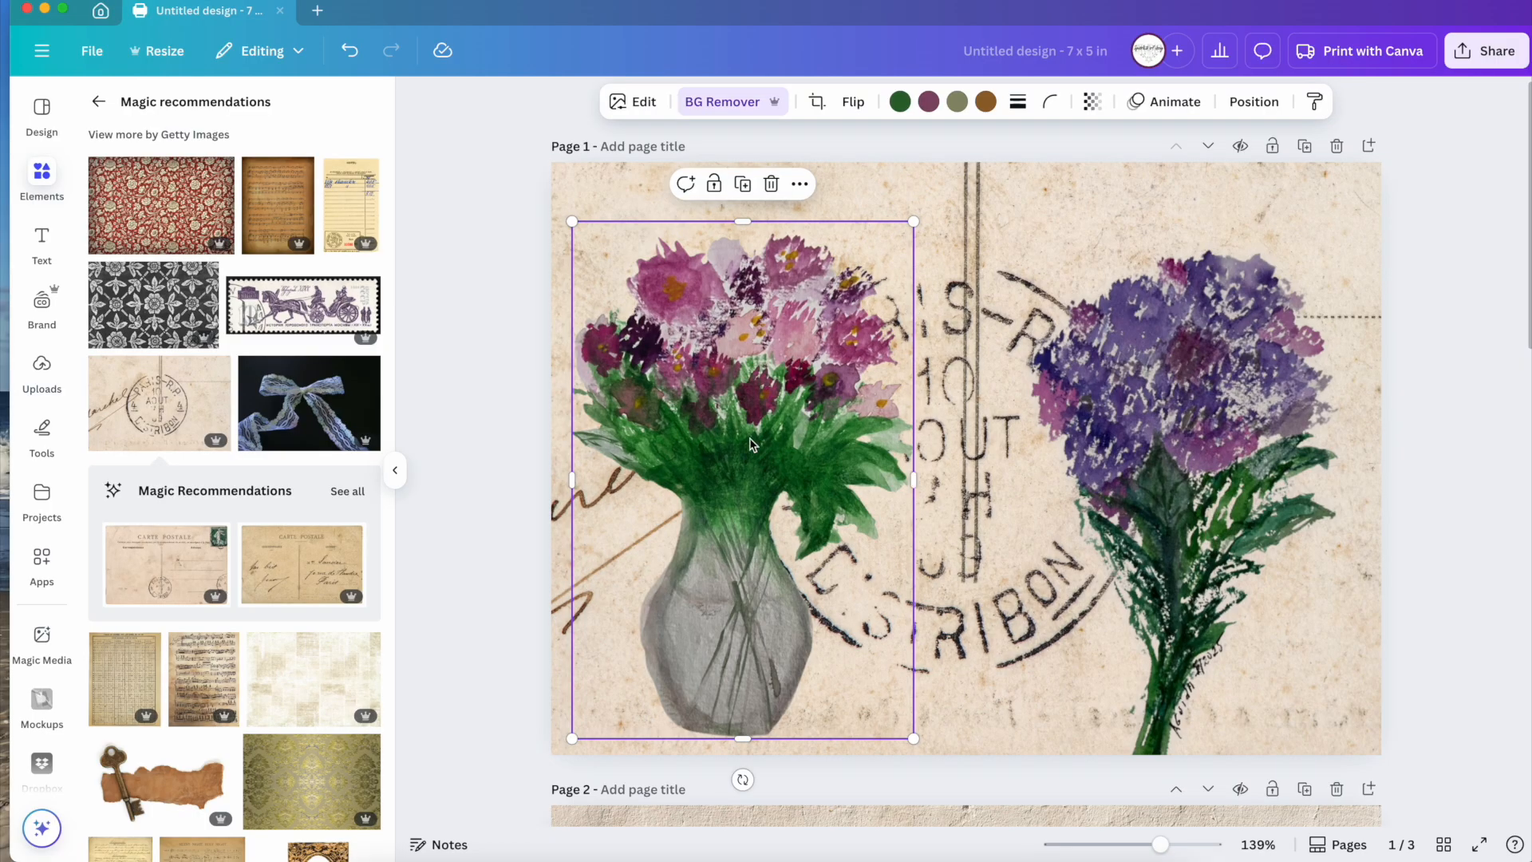
Cut the pink-flower vase painting from page 1 and paste it onto the black page 3.
{"action": "key", "text": "Delete"}
{"action": "scroll", "coordinate": [1050, 383], "scroll_direction": "down", "scroll_amount": 1}
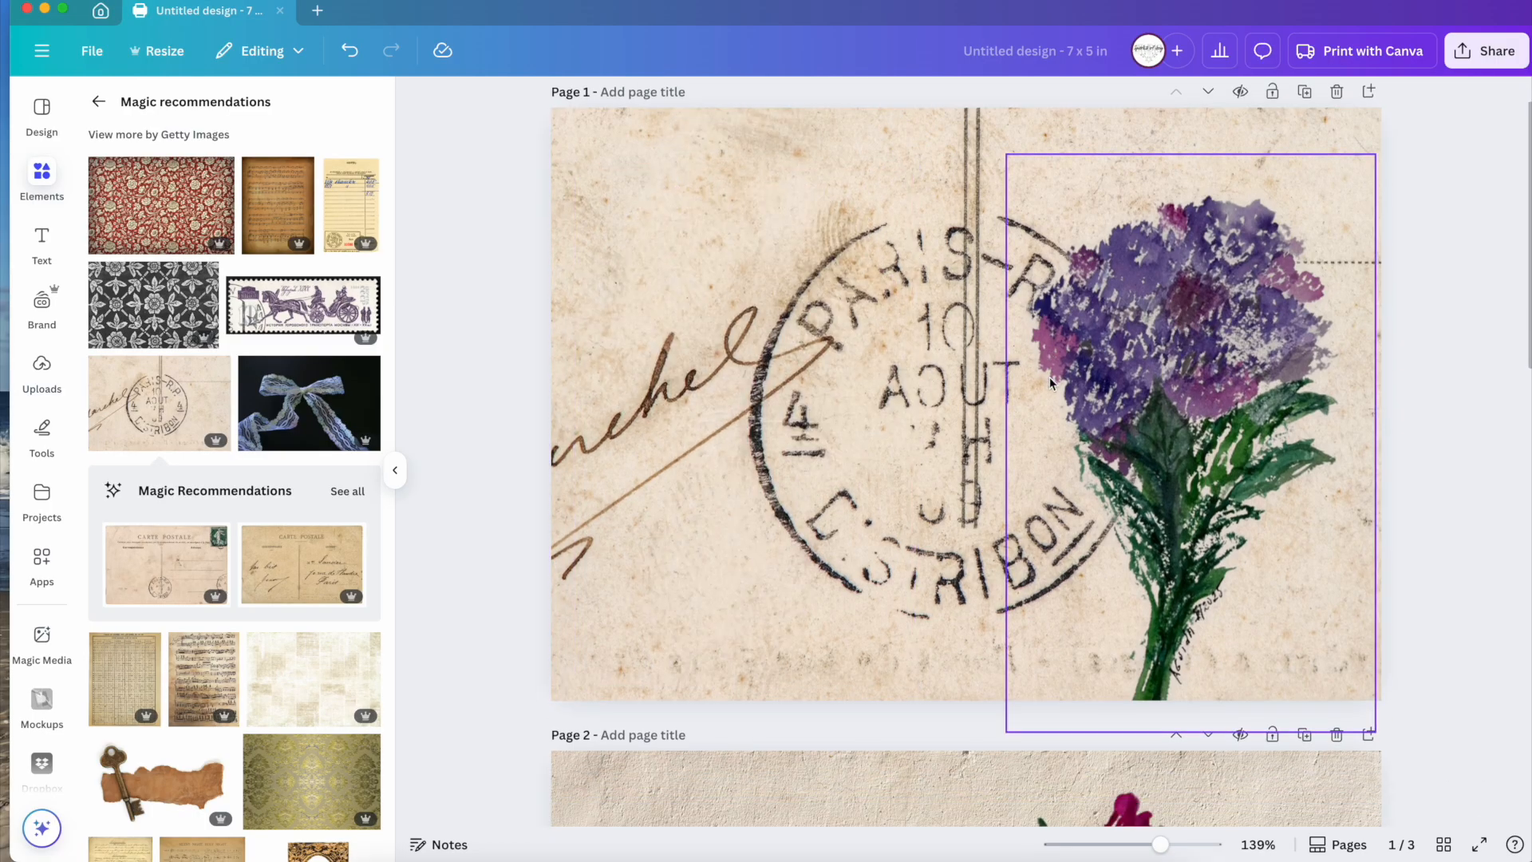
{"action": "left_click", "coordinate": [1198, 330]}
{"action": "scroll", "coordinate": [916, 572], "scroll_direction": "down", "scroll_amount": 4}
{"action": "scroll", "coordinate": [916, 572], "scroll_direction": "down", "scroll_amount": 14}
{"action": "left_click", "coordinate": [915, 659]}
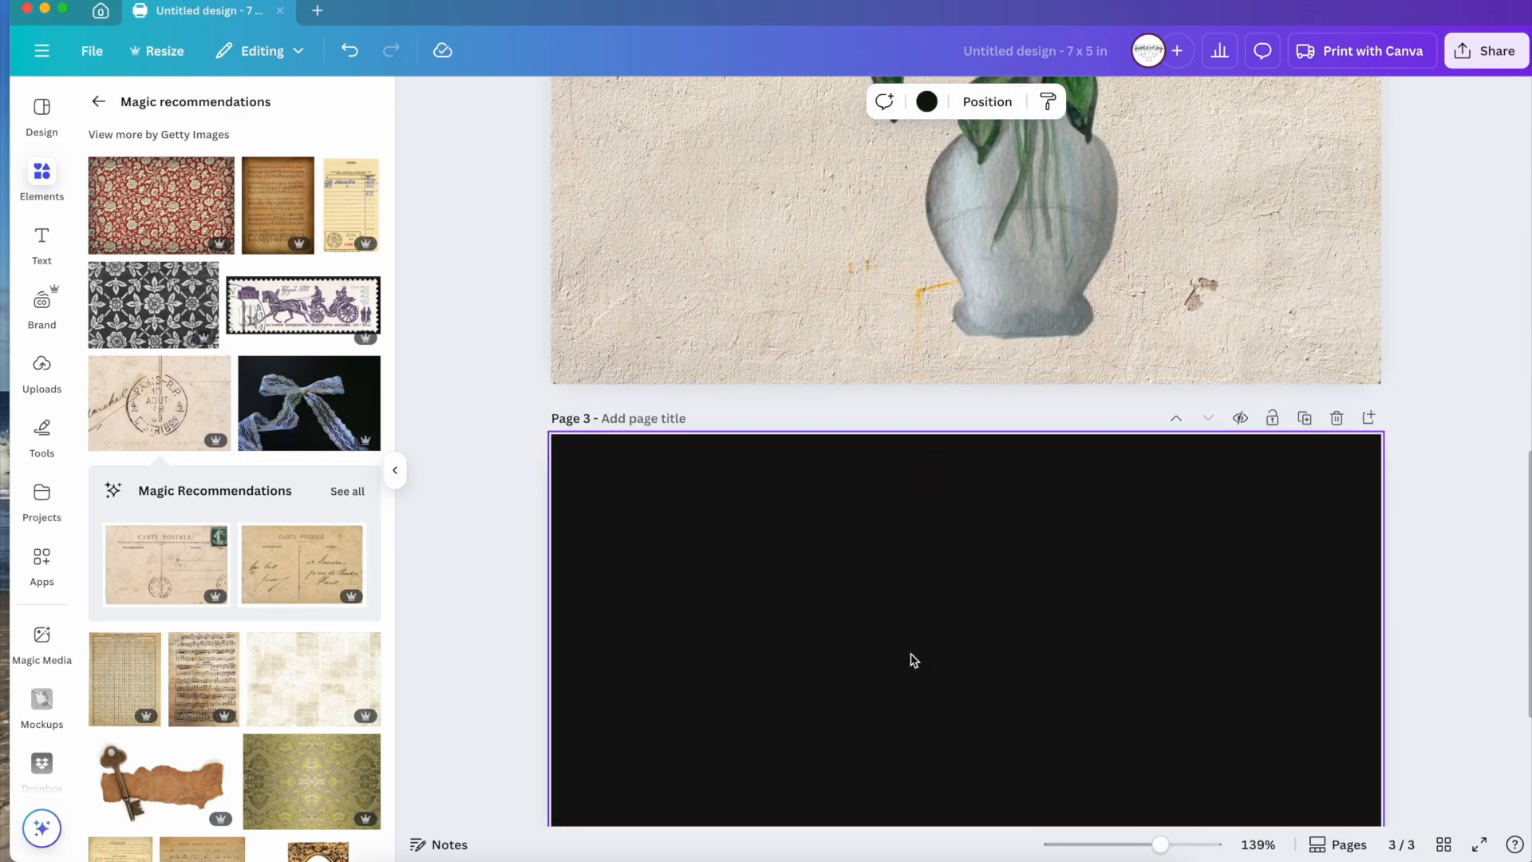
{"action": "key", "text": "ctrl+v"}
{"action": "scroll", "coordinate": [947, 558], "scroll_direction": "up", "scroll_amount": 8}
{"action": "scroll", "coordinate": [947, 558], "scroll_direction": "down", "scroll_amount": 7}
{"action": "scroll", "coordinate": [948, 561], "scroll_direction": "down", "scroll_amount": 5}
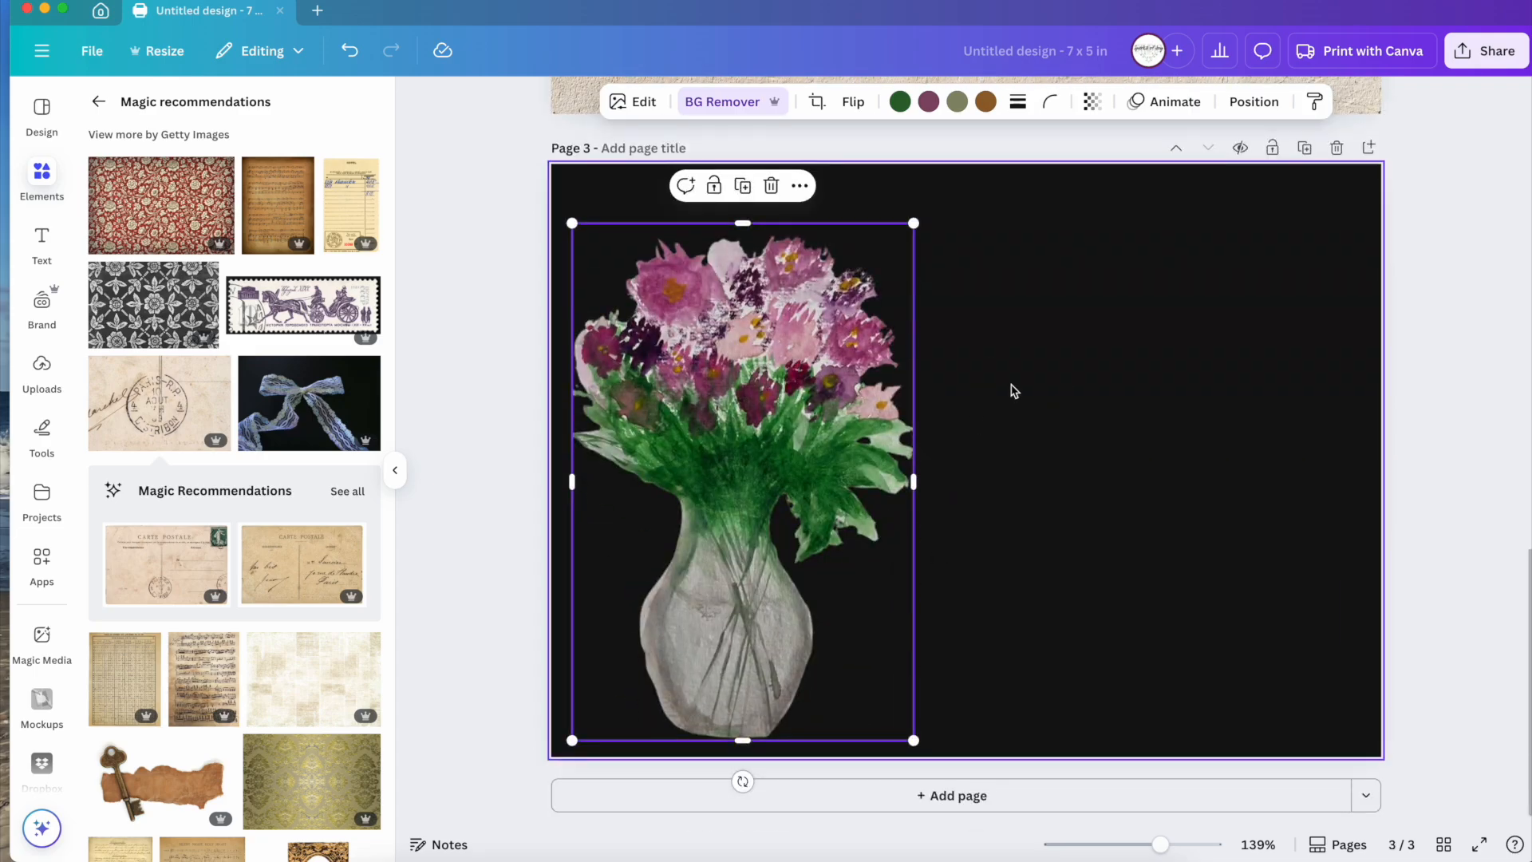
{"action": "scroll", "coordinate": [1012, 390], "scroll_direction": "up", "scroll_amount": 14}
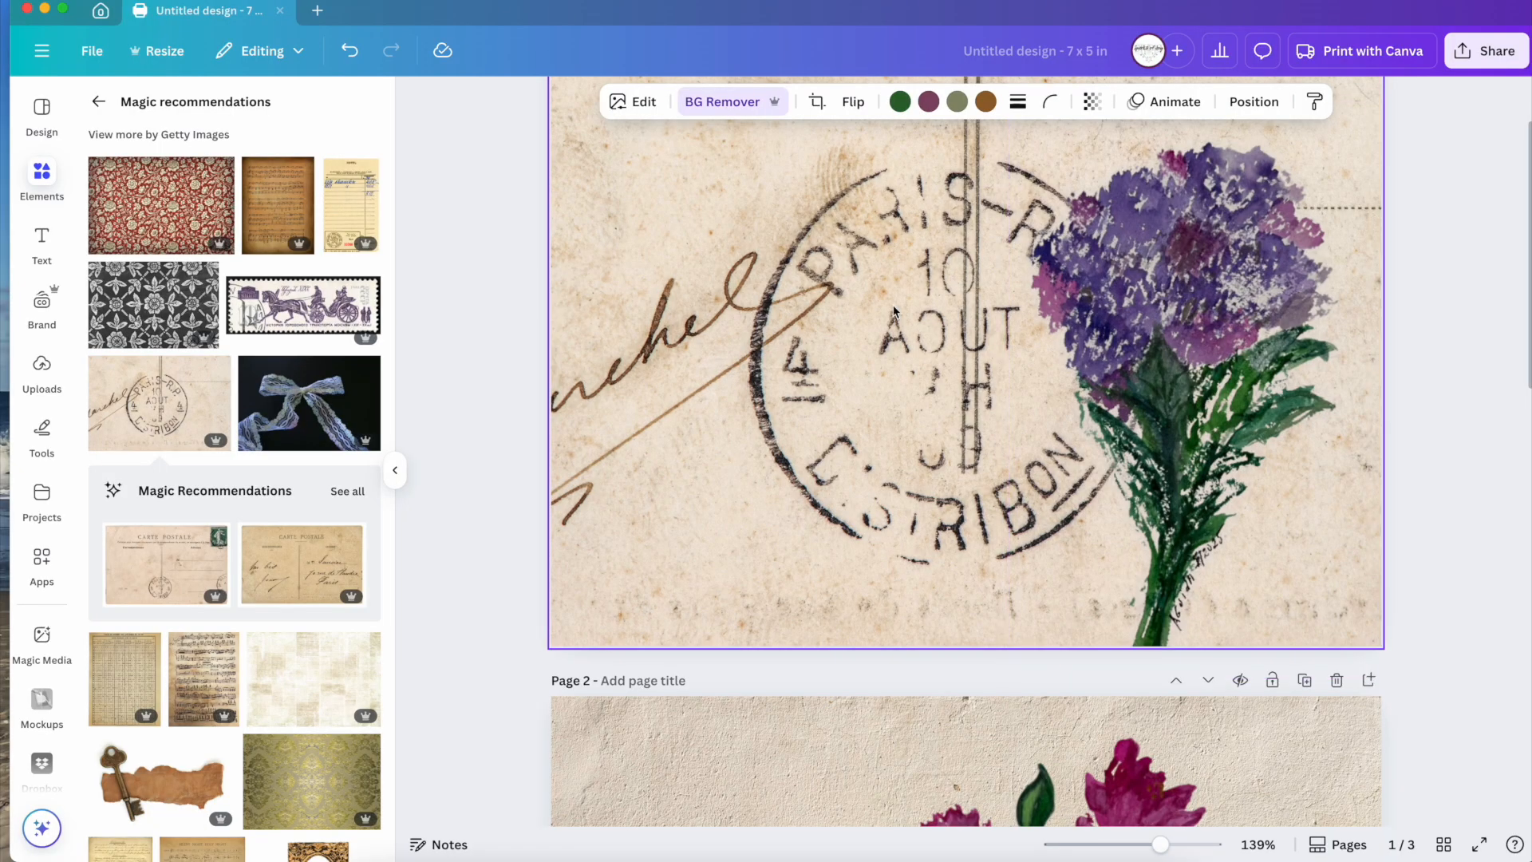
{"action": "left_click", "coordinate": [1448, 188]}
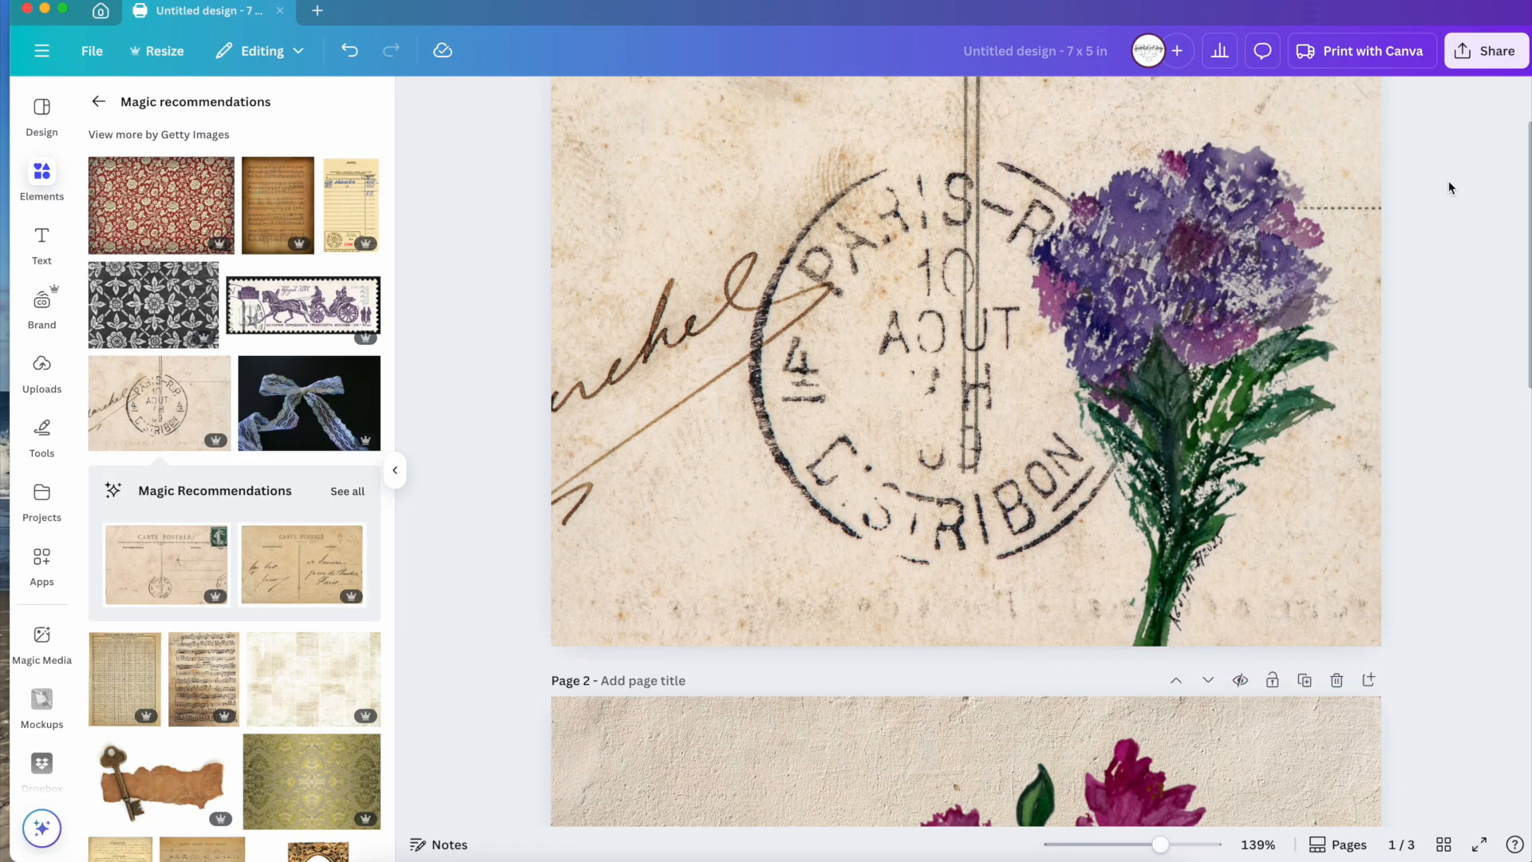
{"action": "scroll", "coordinate": [1197, 359], "scroll_direction": "up", "scroll_amount": 2}
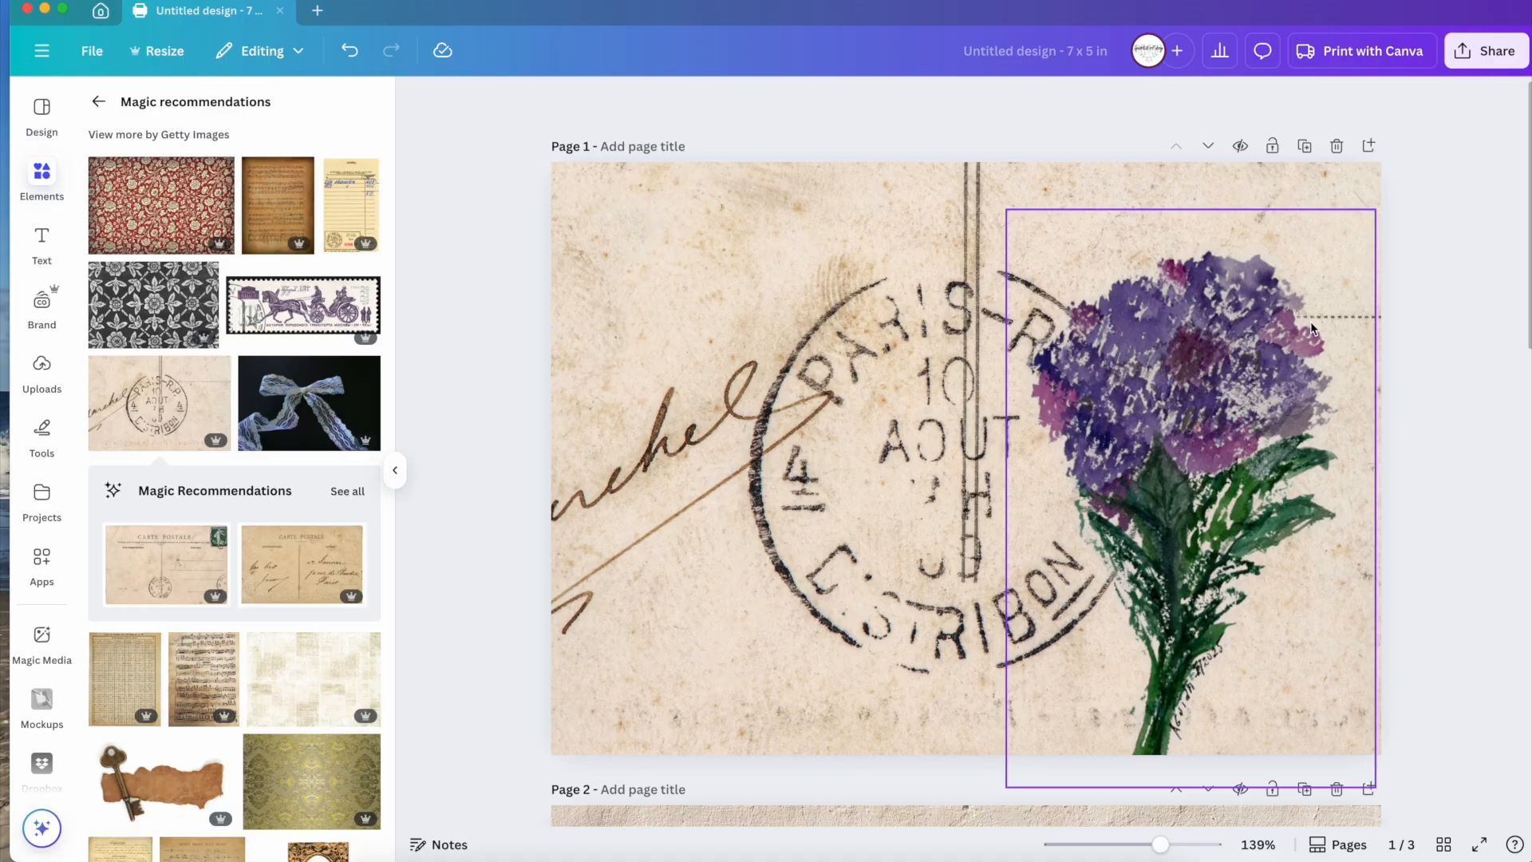
{"action": "scroll", "coordinate": [1161, 282], "scroll_direction": "down", "scroll_amount": 15}
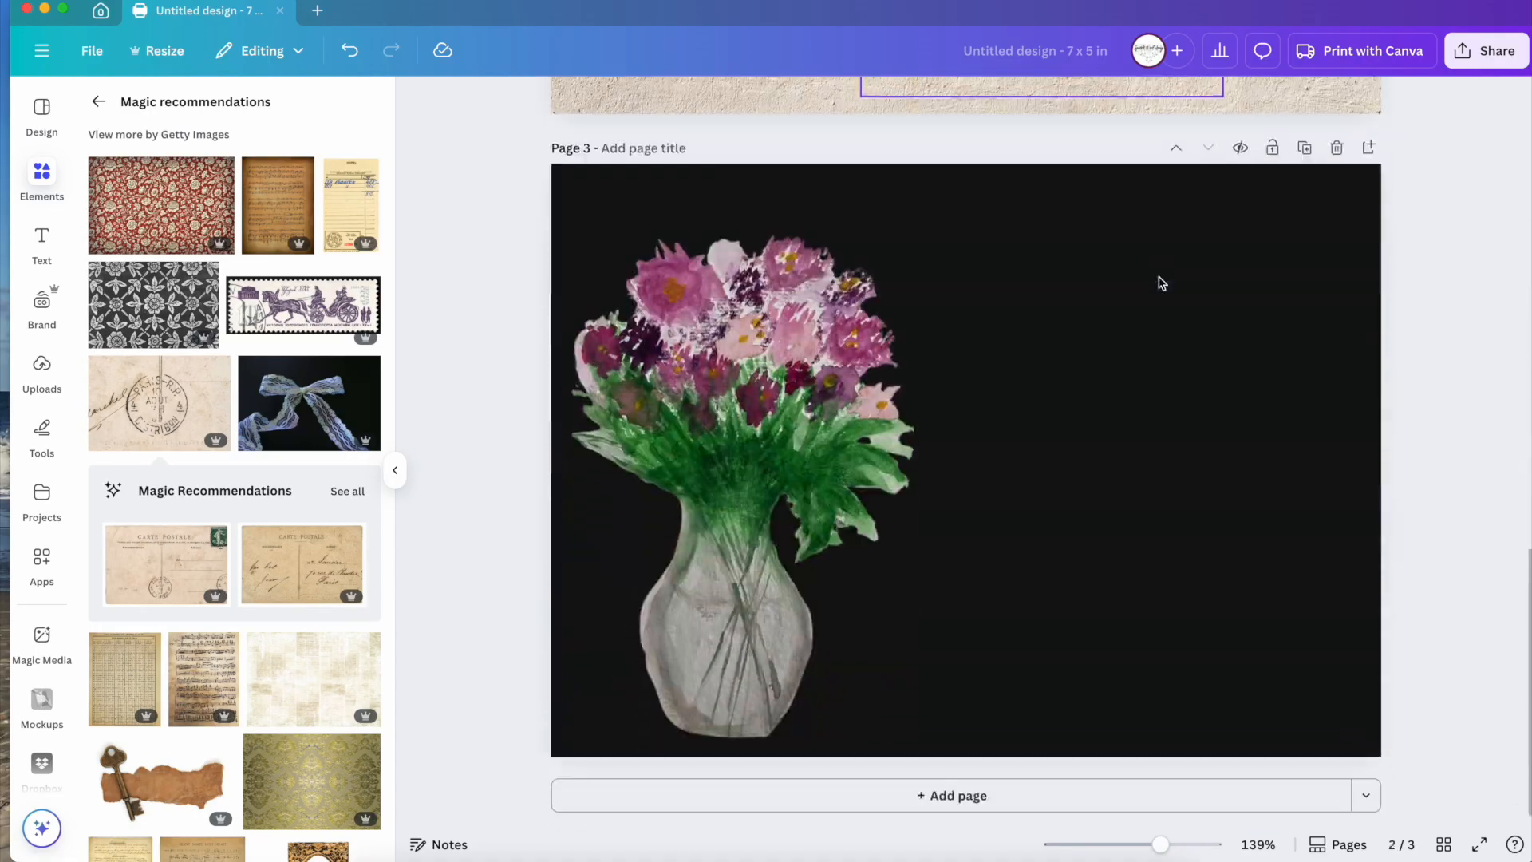
Set up a PNG download of the design limited to the current page, Page 1.
{"action": "scroll", "coordinate": [1161, 282], "scroll_direction": "up", "scroll_amount": 15}
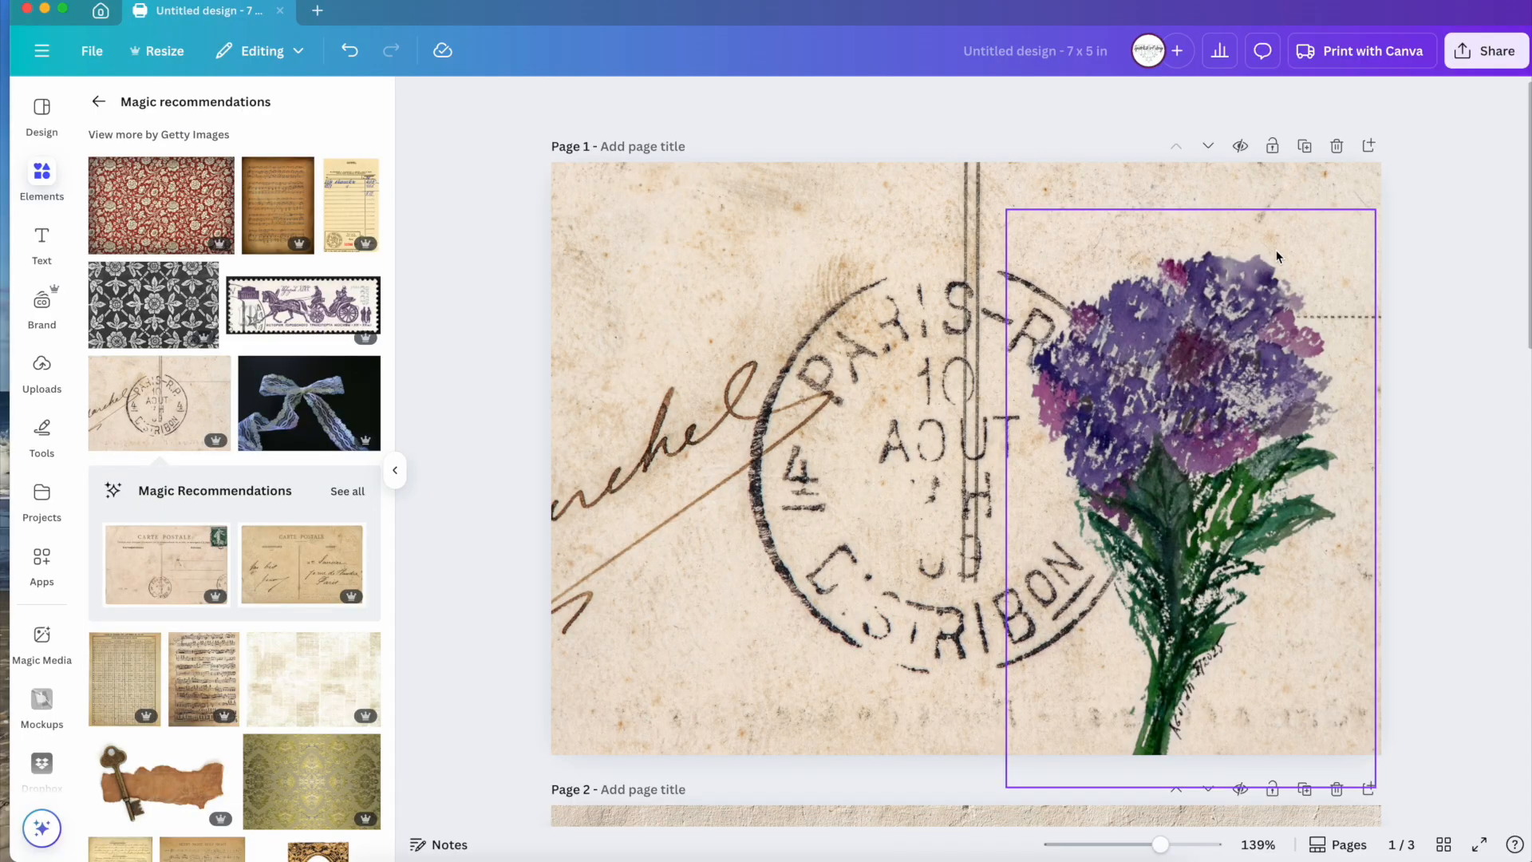
{"action": "left_click", "coordinate": [1485, 59]}
{"action": "left_click", "coordinate": [1213, 416]}
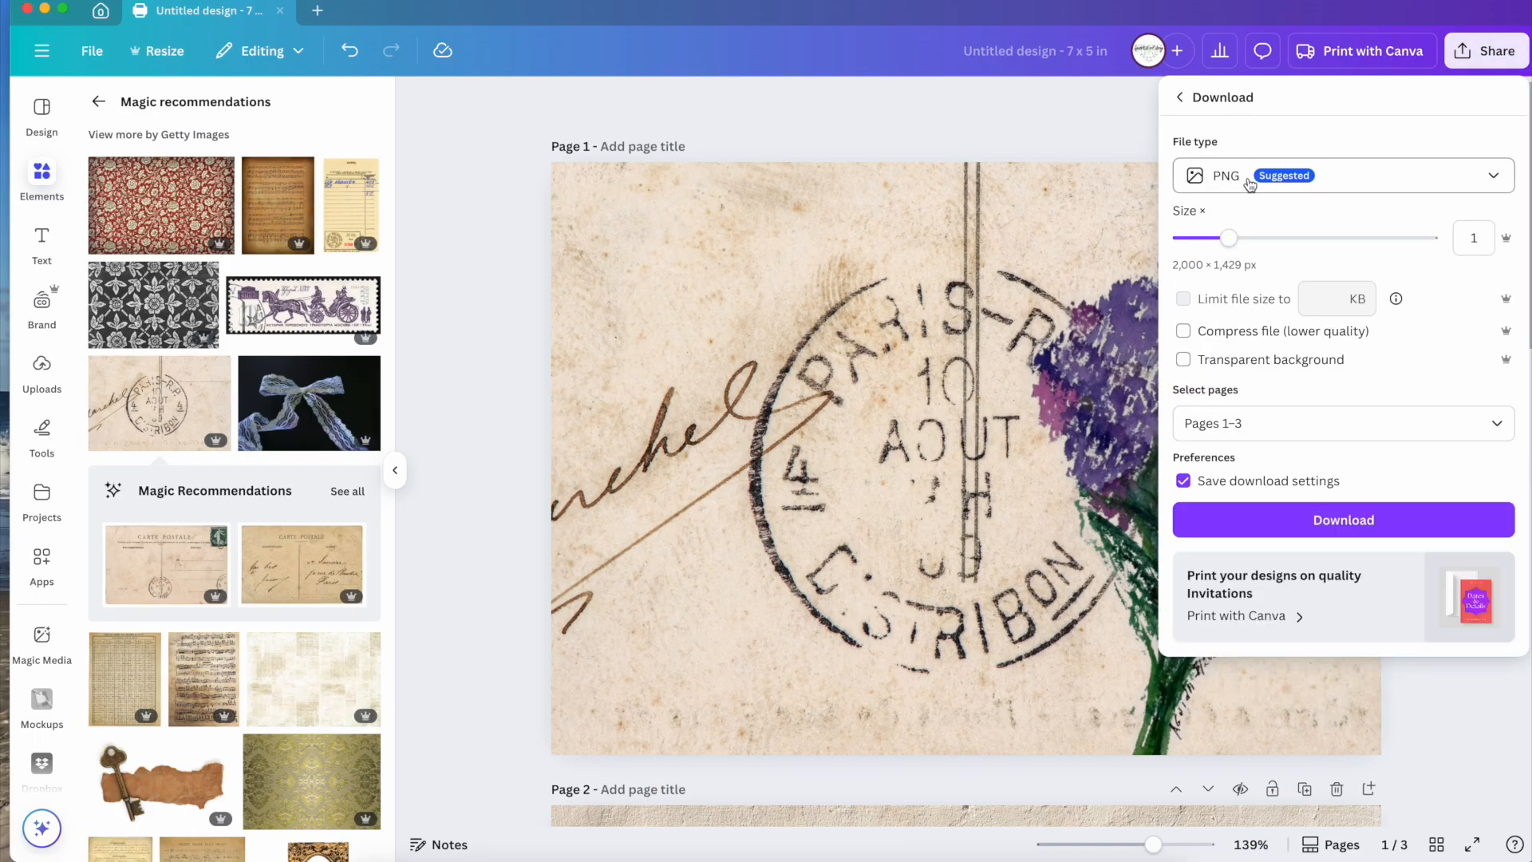
{"action": "left_click", "coordinate": [1231, 174]}
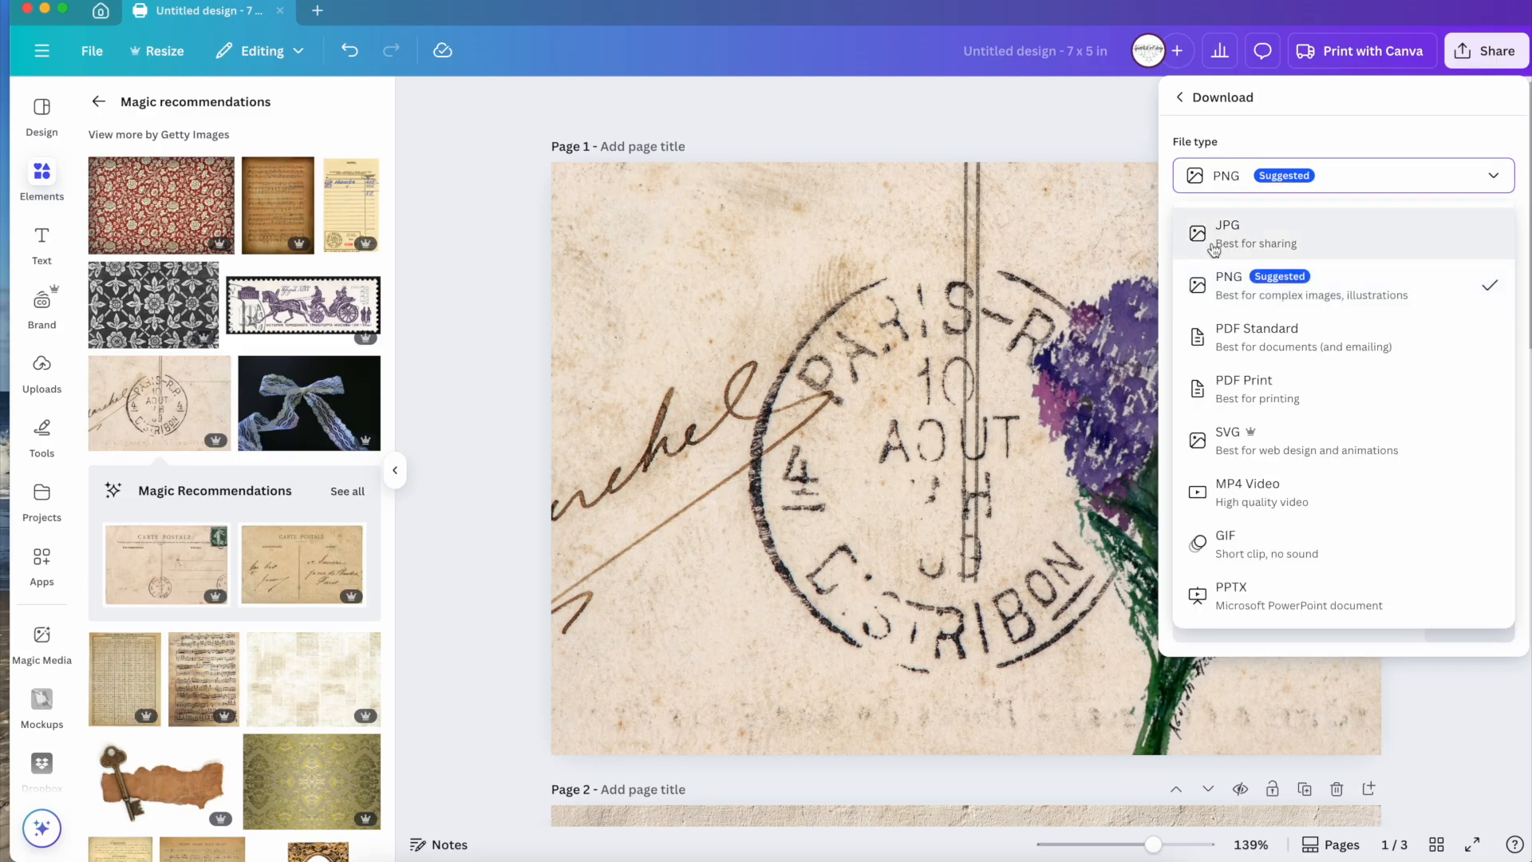
{"action": "left_click", "coordinate": [1234, 185]}
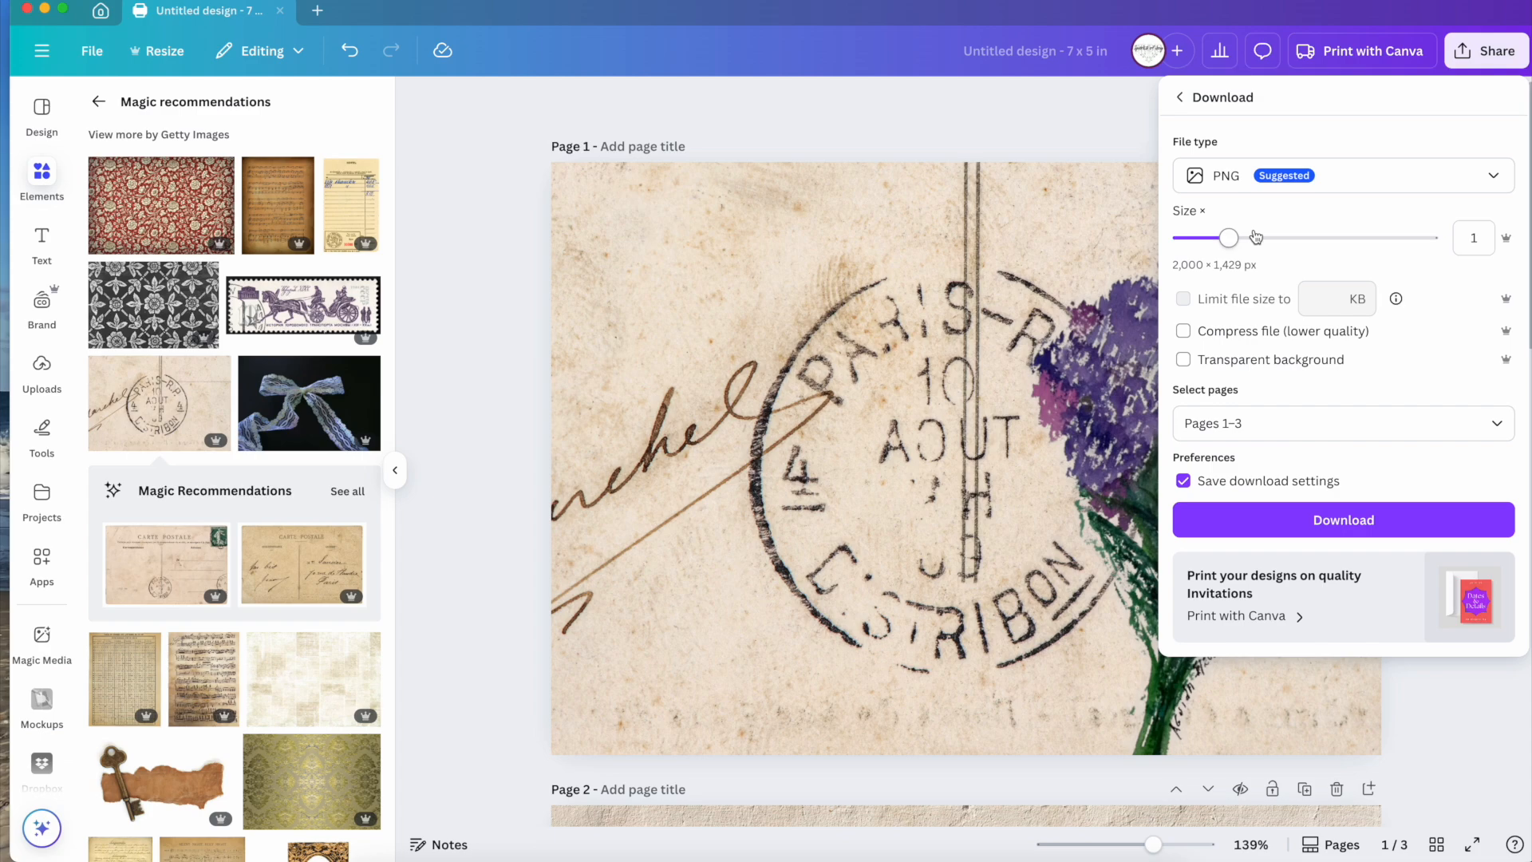
{"action": "left_click", "coordinate": [1237, 420]}
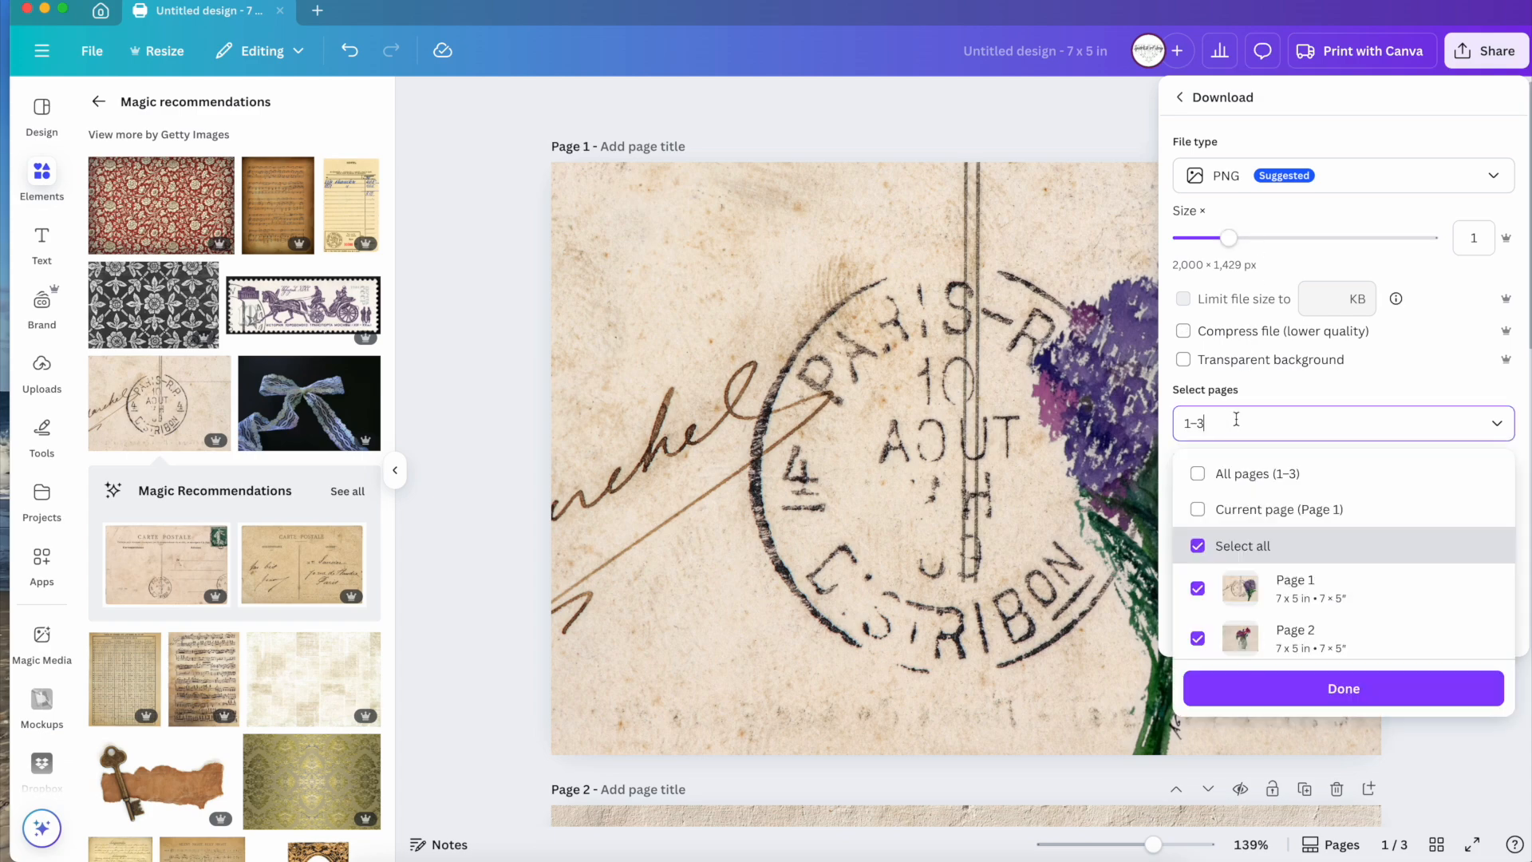
{"action": "left_click", "coordinate": [1200, 513]}
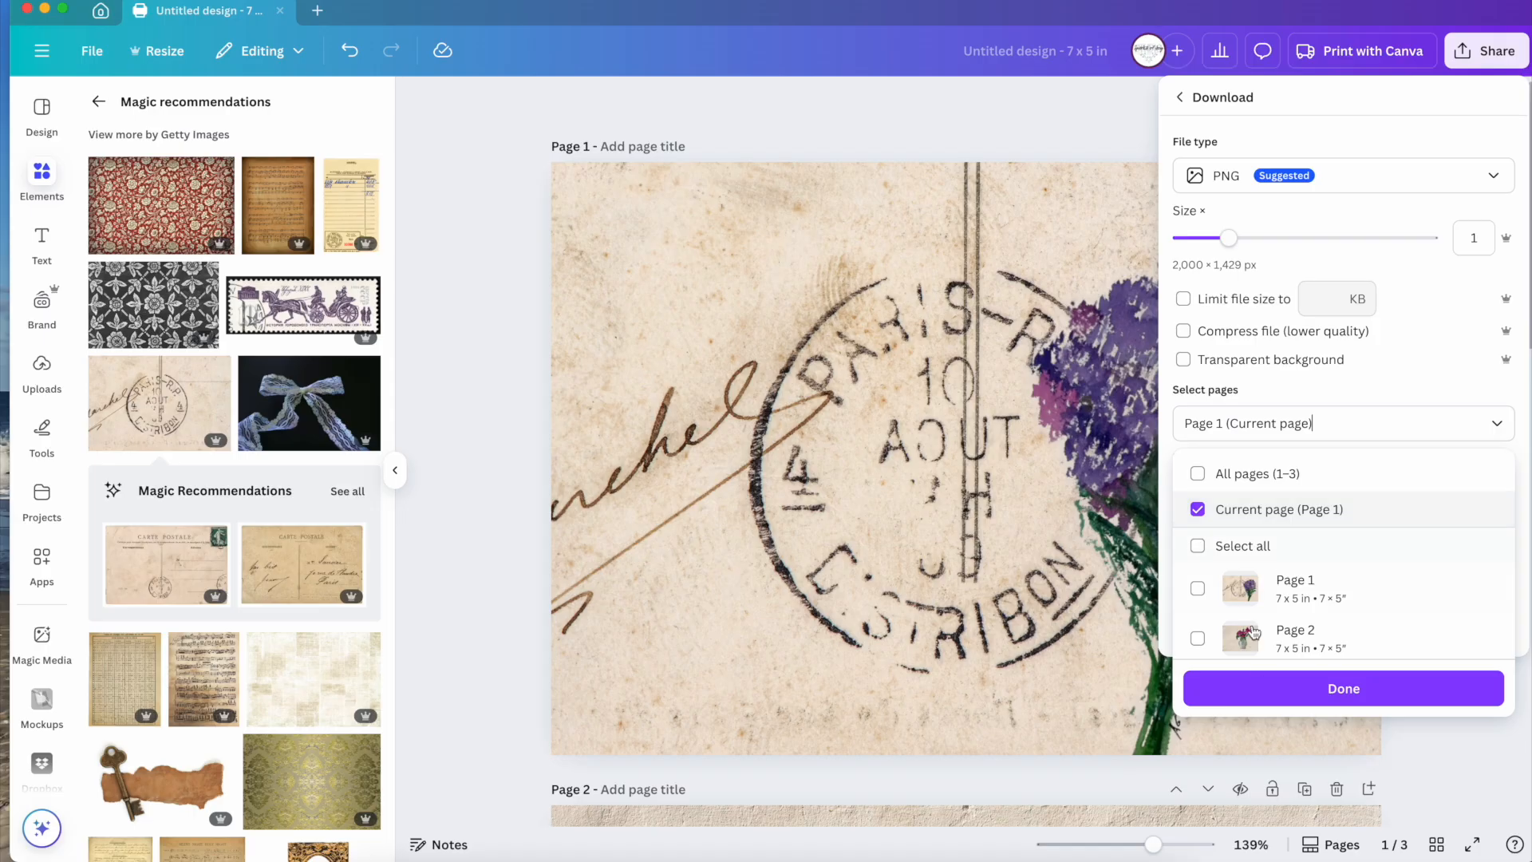
{"action": "left_click", "coordinate": [1281, 700]}
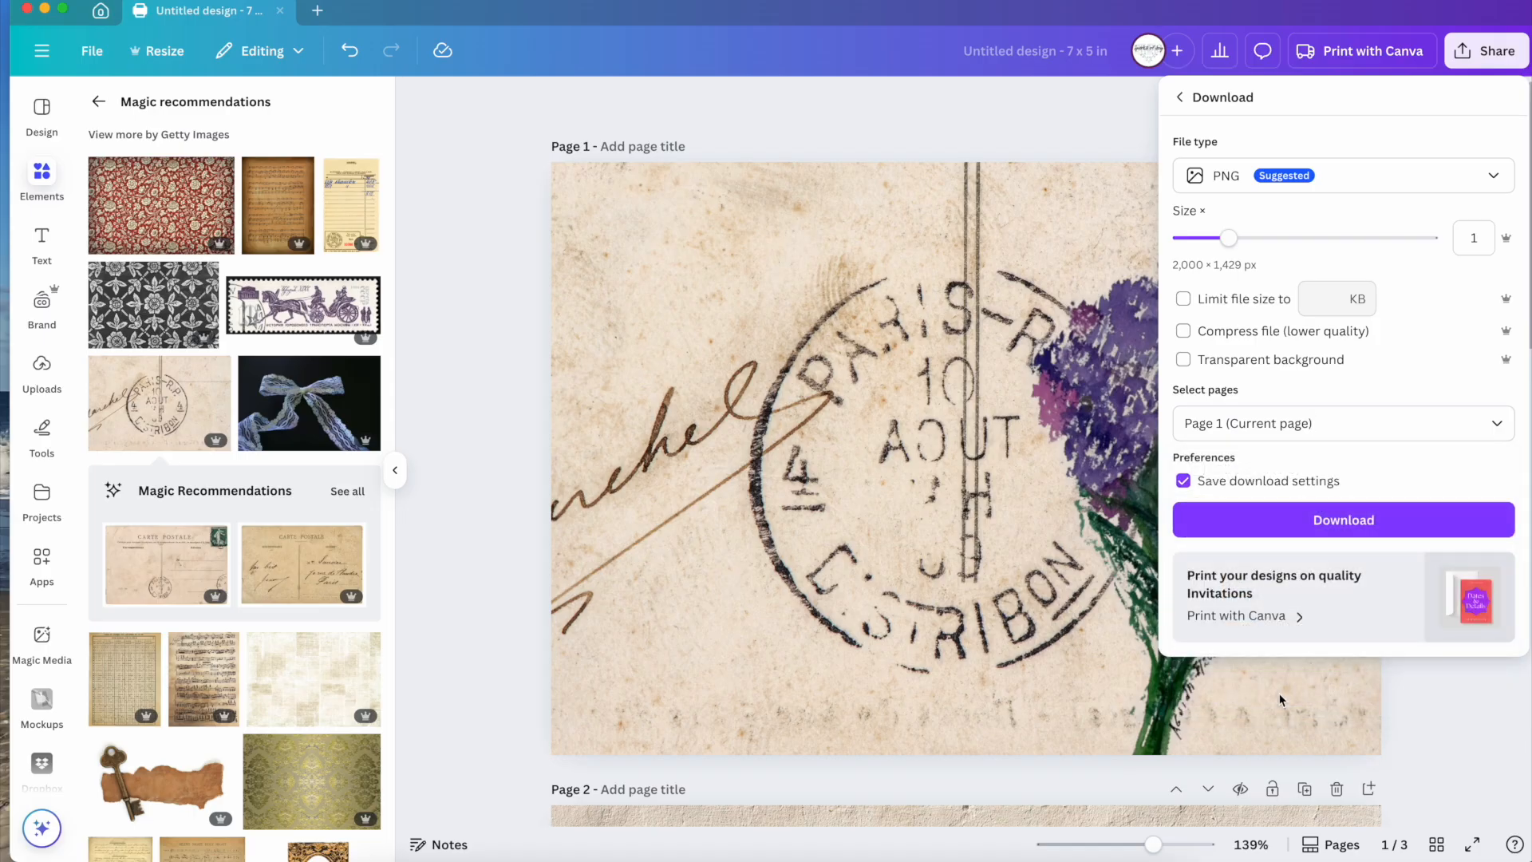
Download the page as a PNG and save it in Downloads as "purple flower - mixed media background.png".
{"action": "left_click", "coordinate": [1335, 525]}
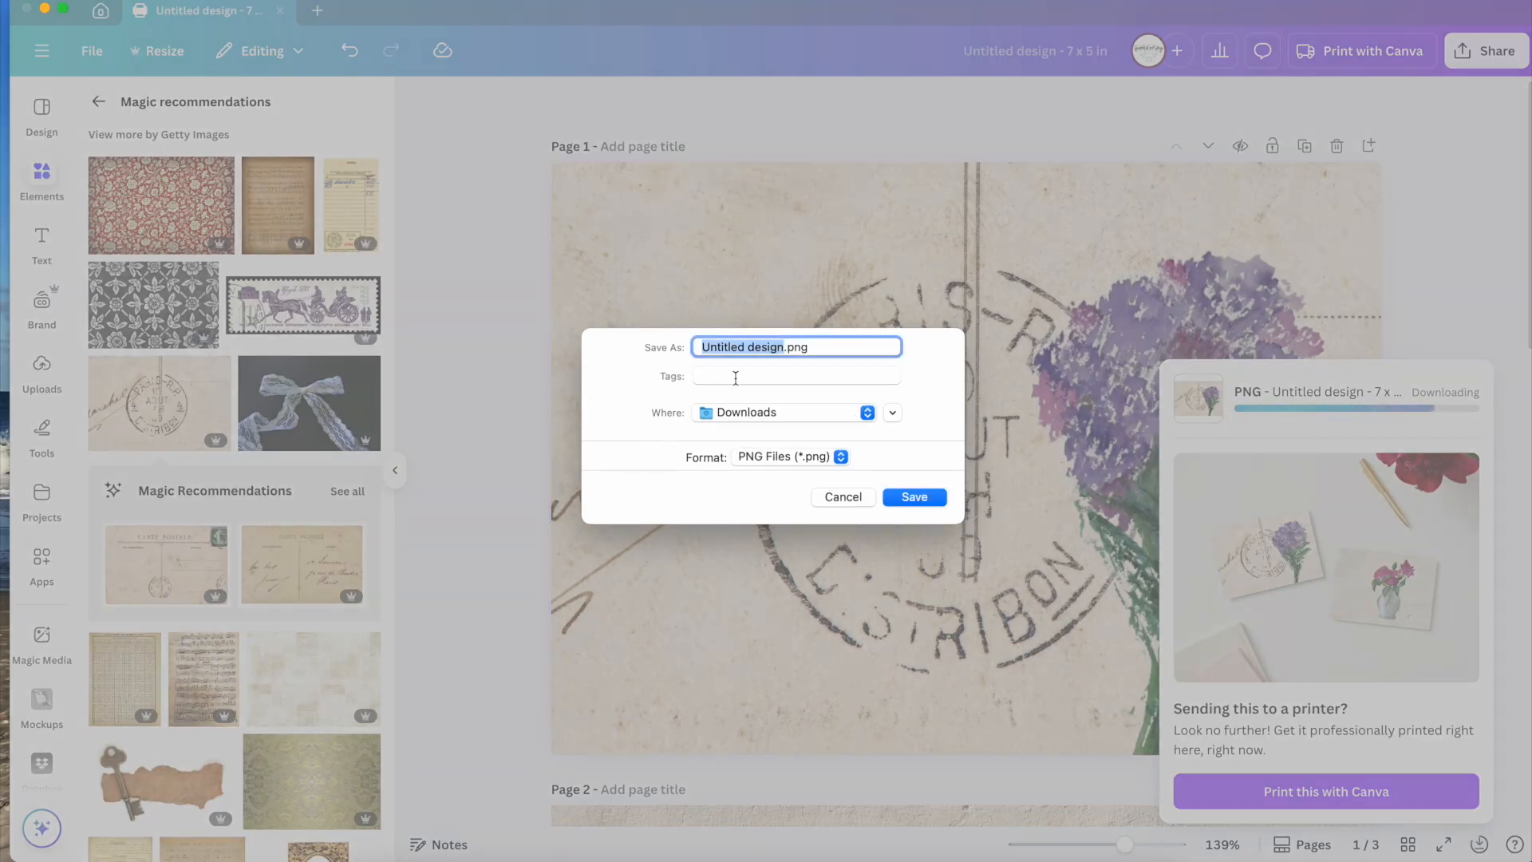
{"action": "type", "text": "pu"}
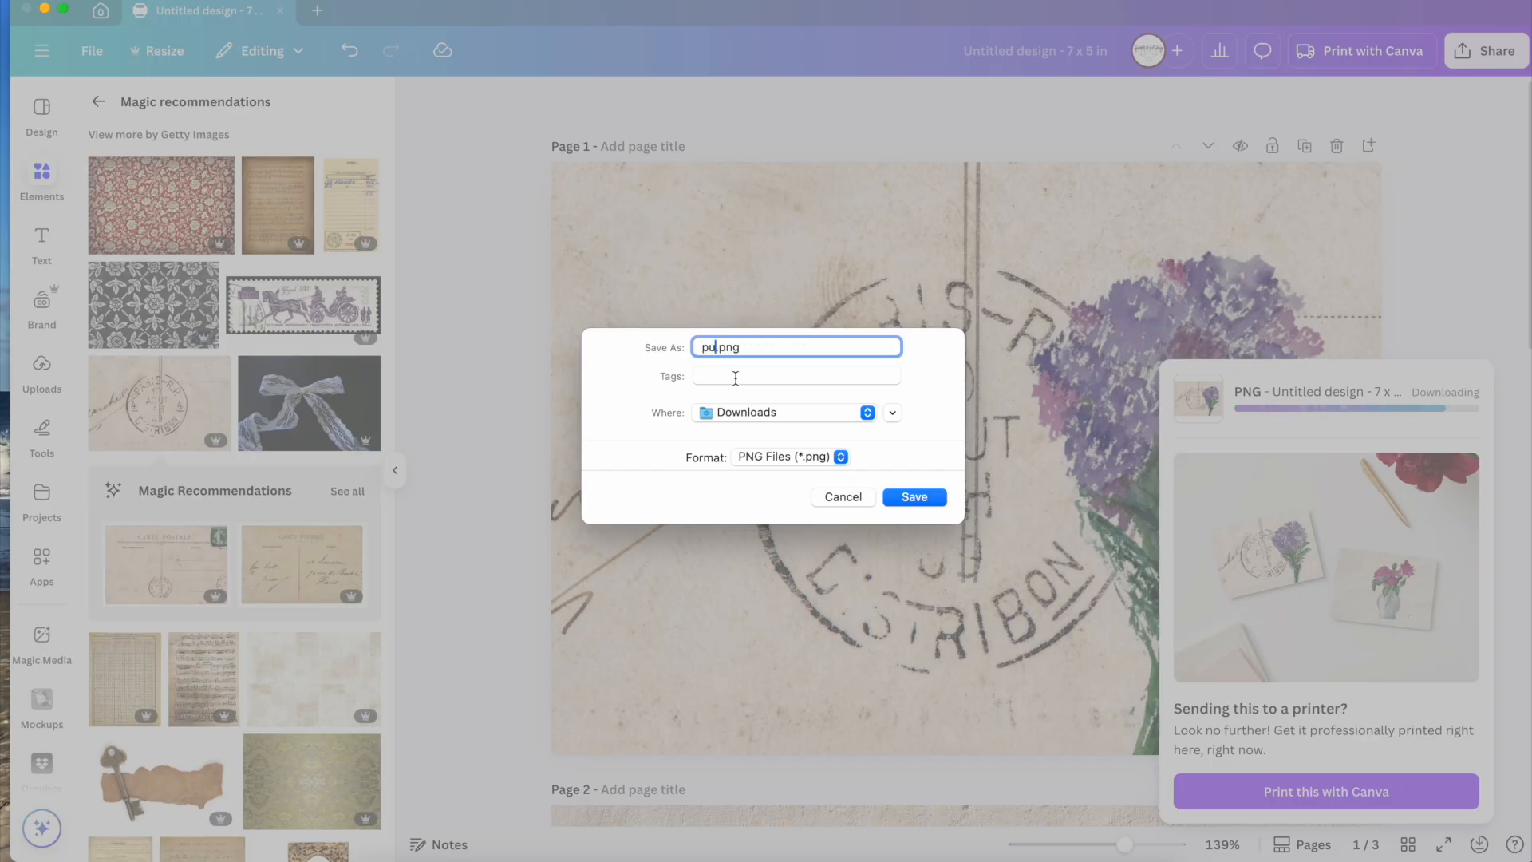
{"action": "type", "text": "rple flower - mixed media"}
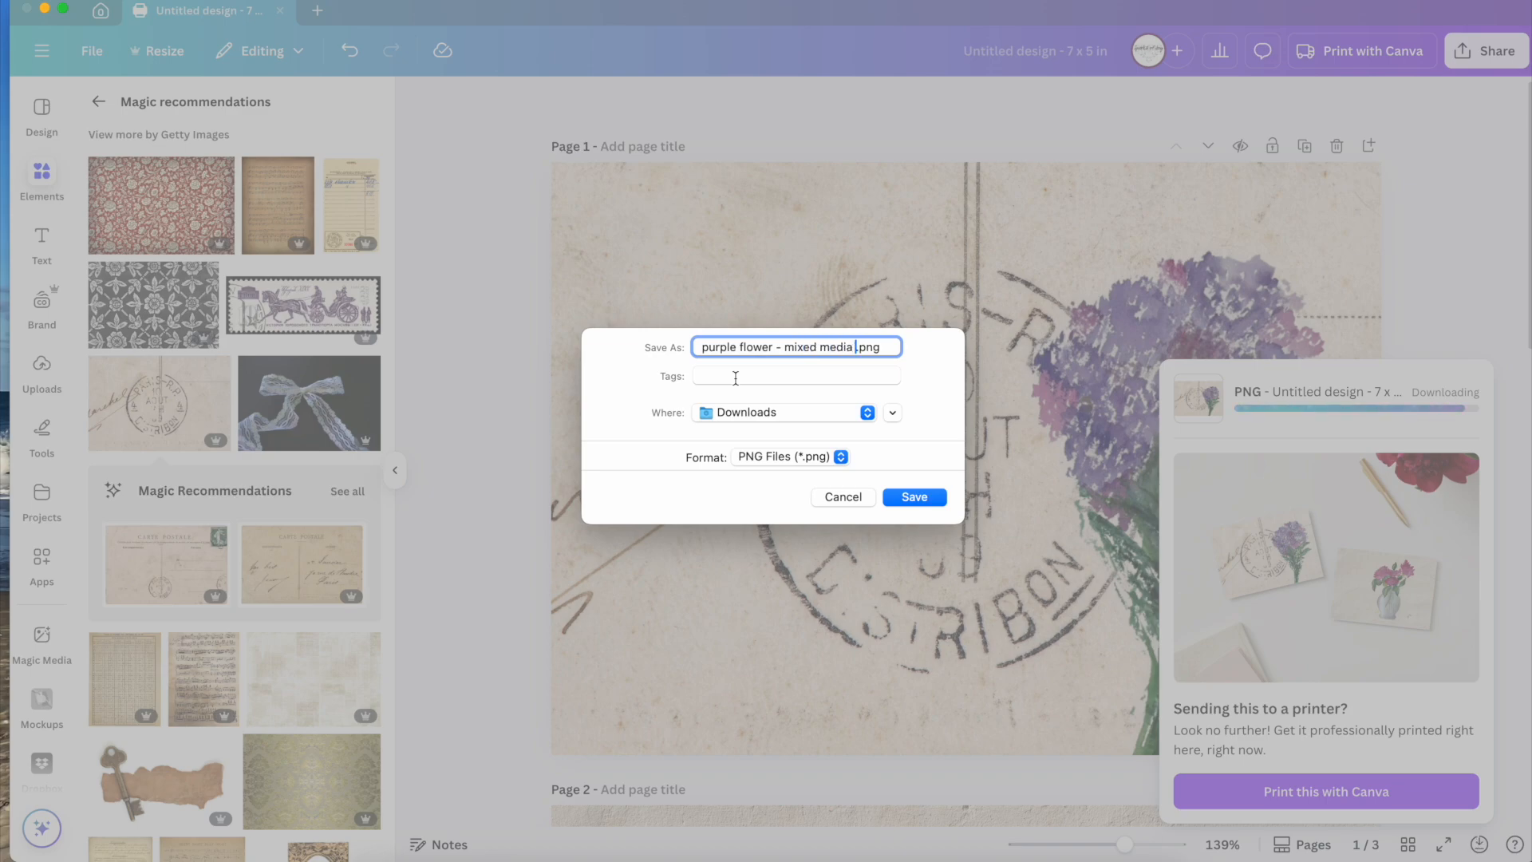
{"action": "type", "text": " background"}
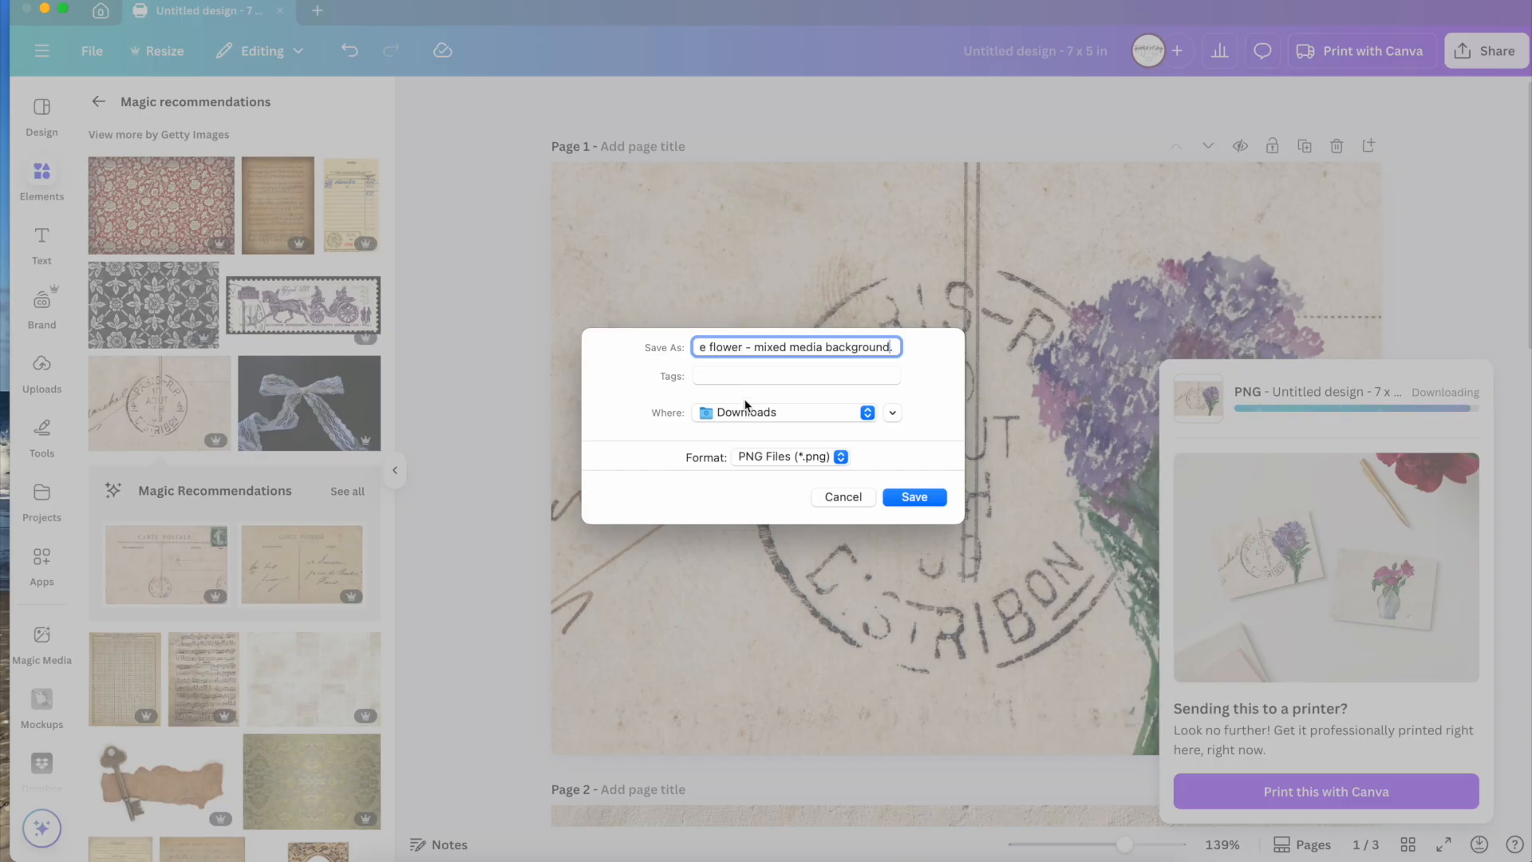
{"action": "left_click", "coordinate": [918, 497]}
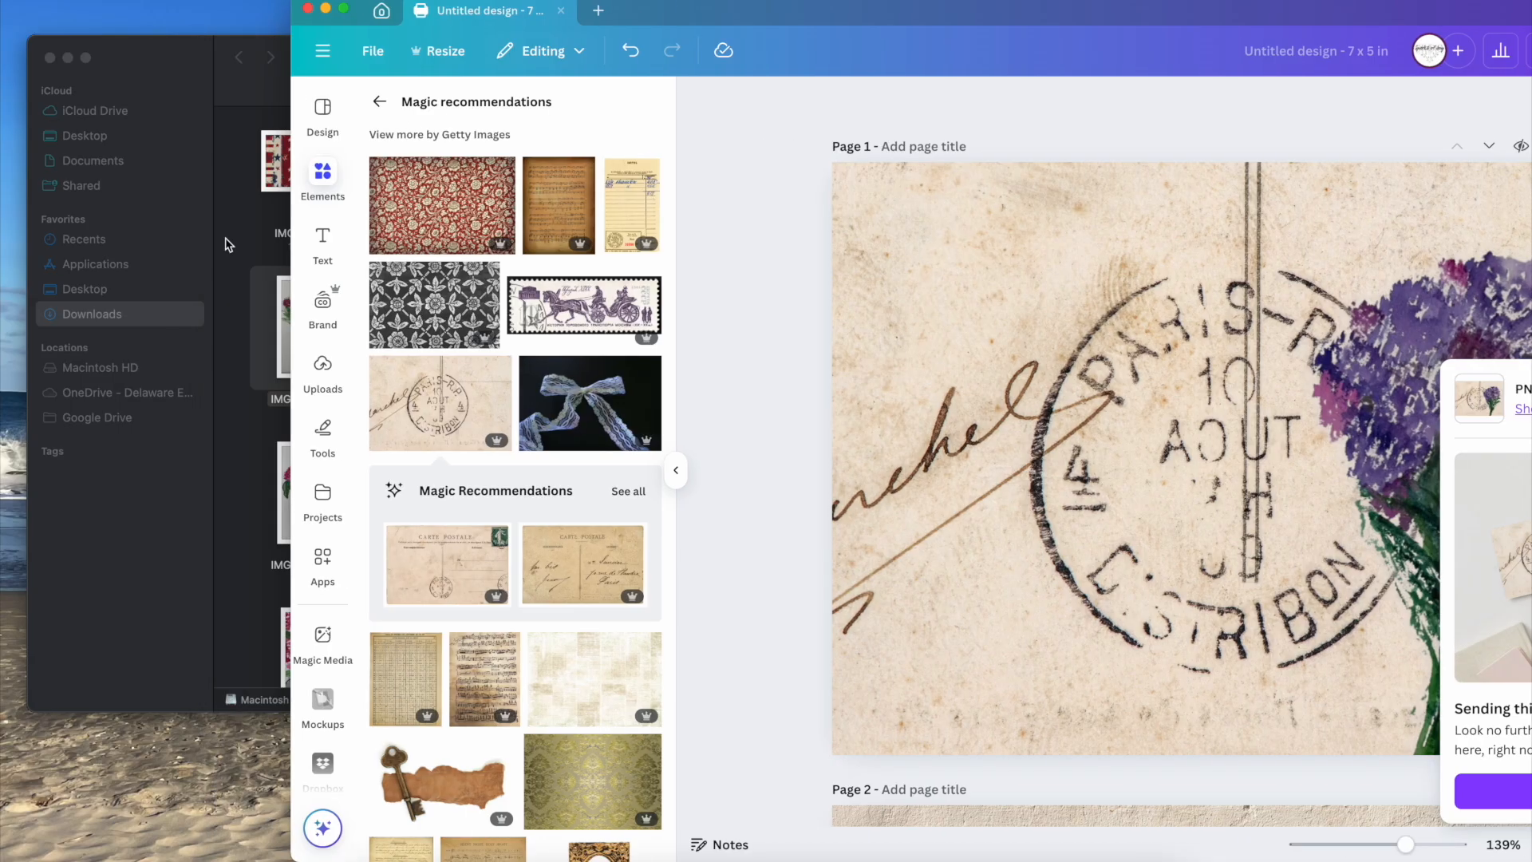
Switch to the Finder Downloads folder and open "purple flower - mixed media background.png" in Preview.
{"action": "left_click", "coordinate": [174, 517]}
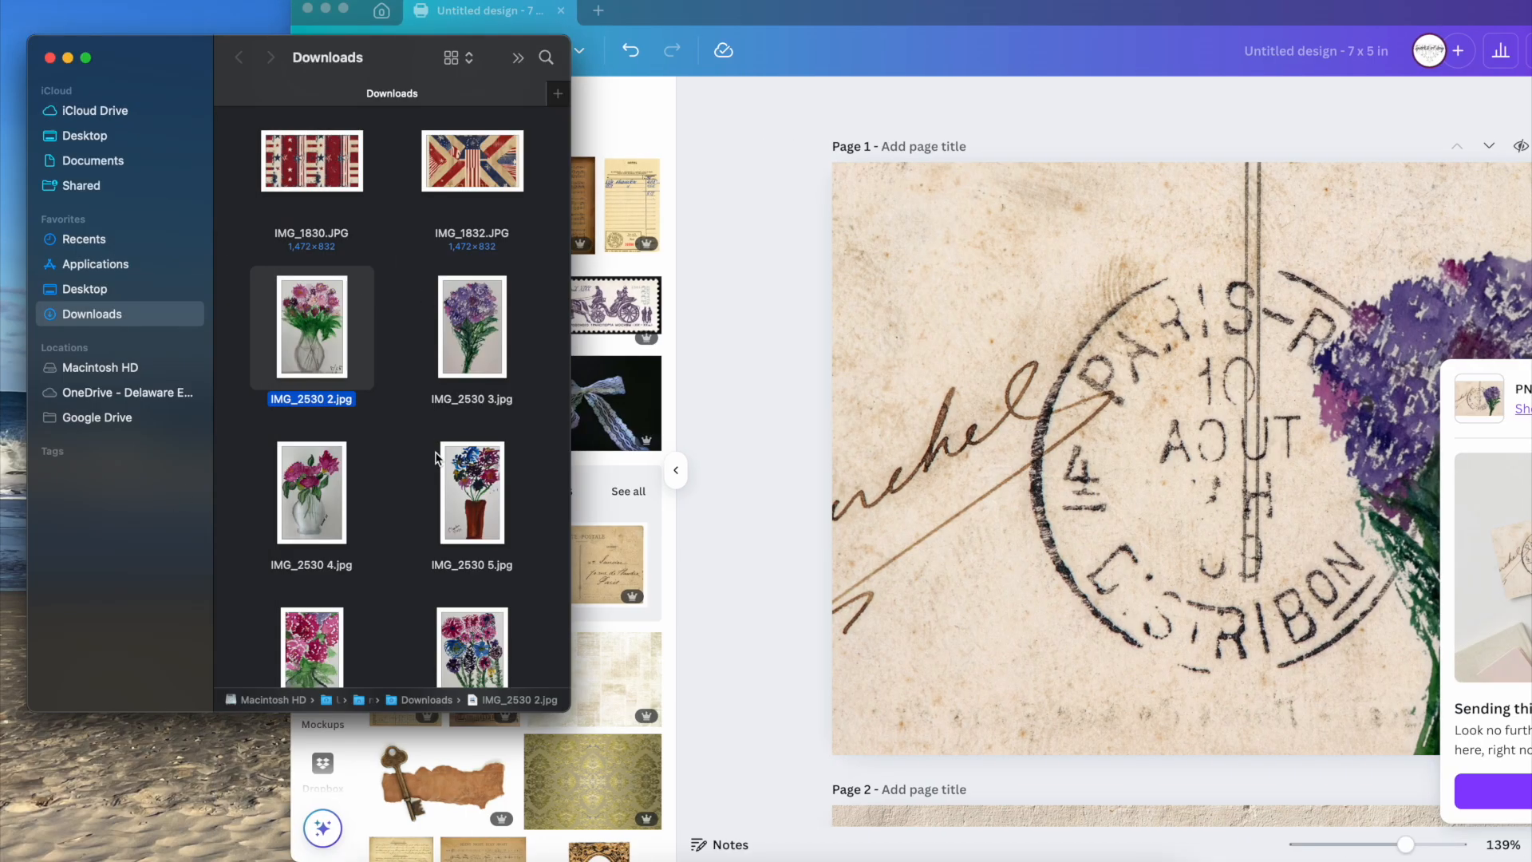
{"action": "scroll", "coordinate": [437, 456], "scroll_direction": "down", "scroll_amount": 5}
{"action": "scroll", "coordinate": [436, 456], "scroll_direction": "down", "scroll_amount": 5}
{"action": "left_click", "coordinate": [476, 255]}
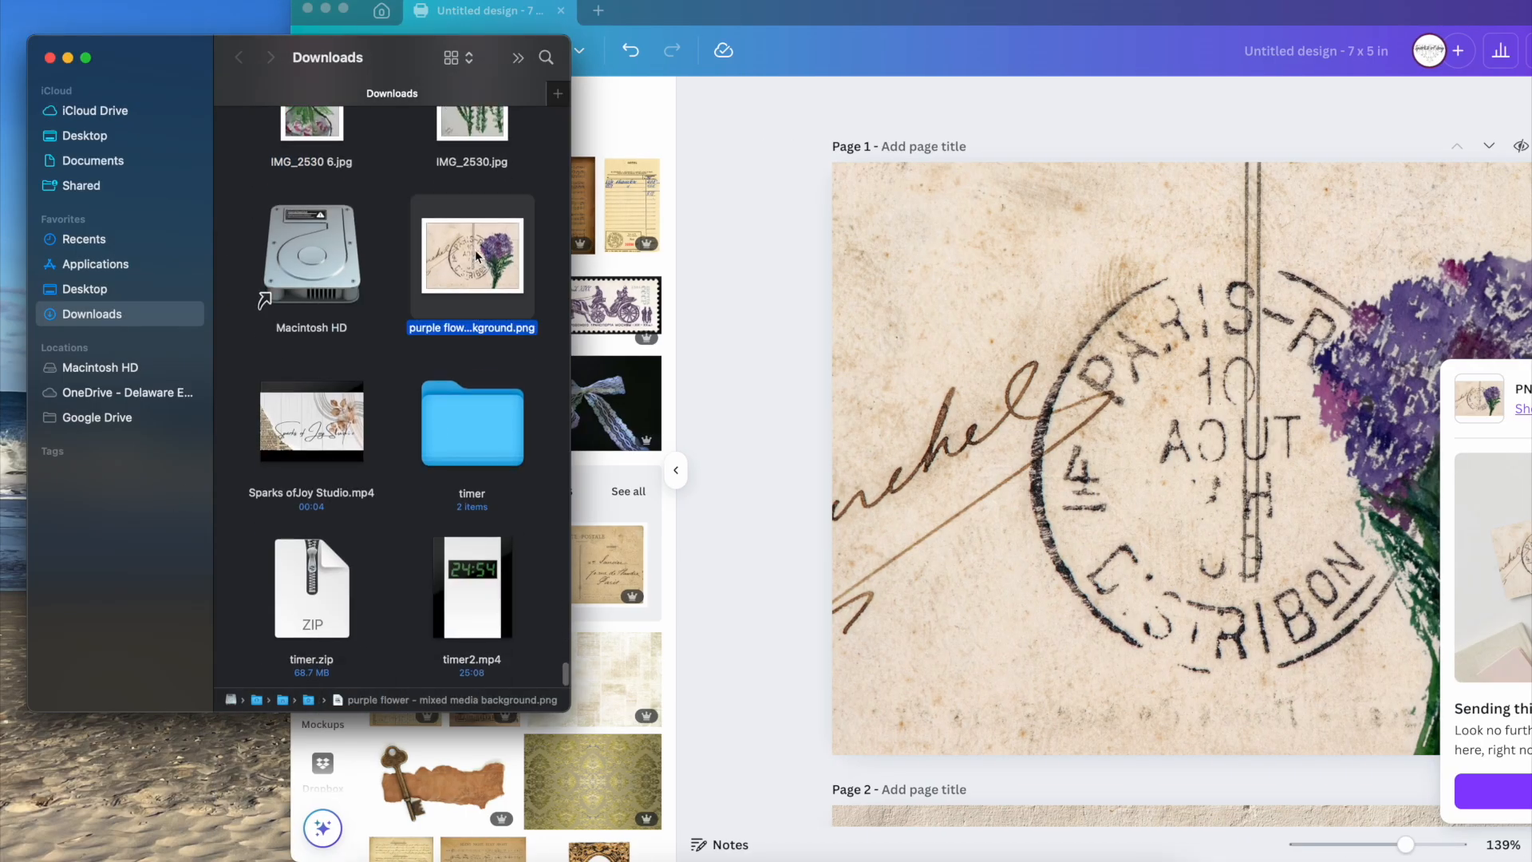
{"action": "double_click", "coordinate": [475, 255]}
{"action": "left_click", "coordinate": [823, 343]}
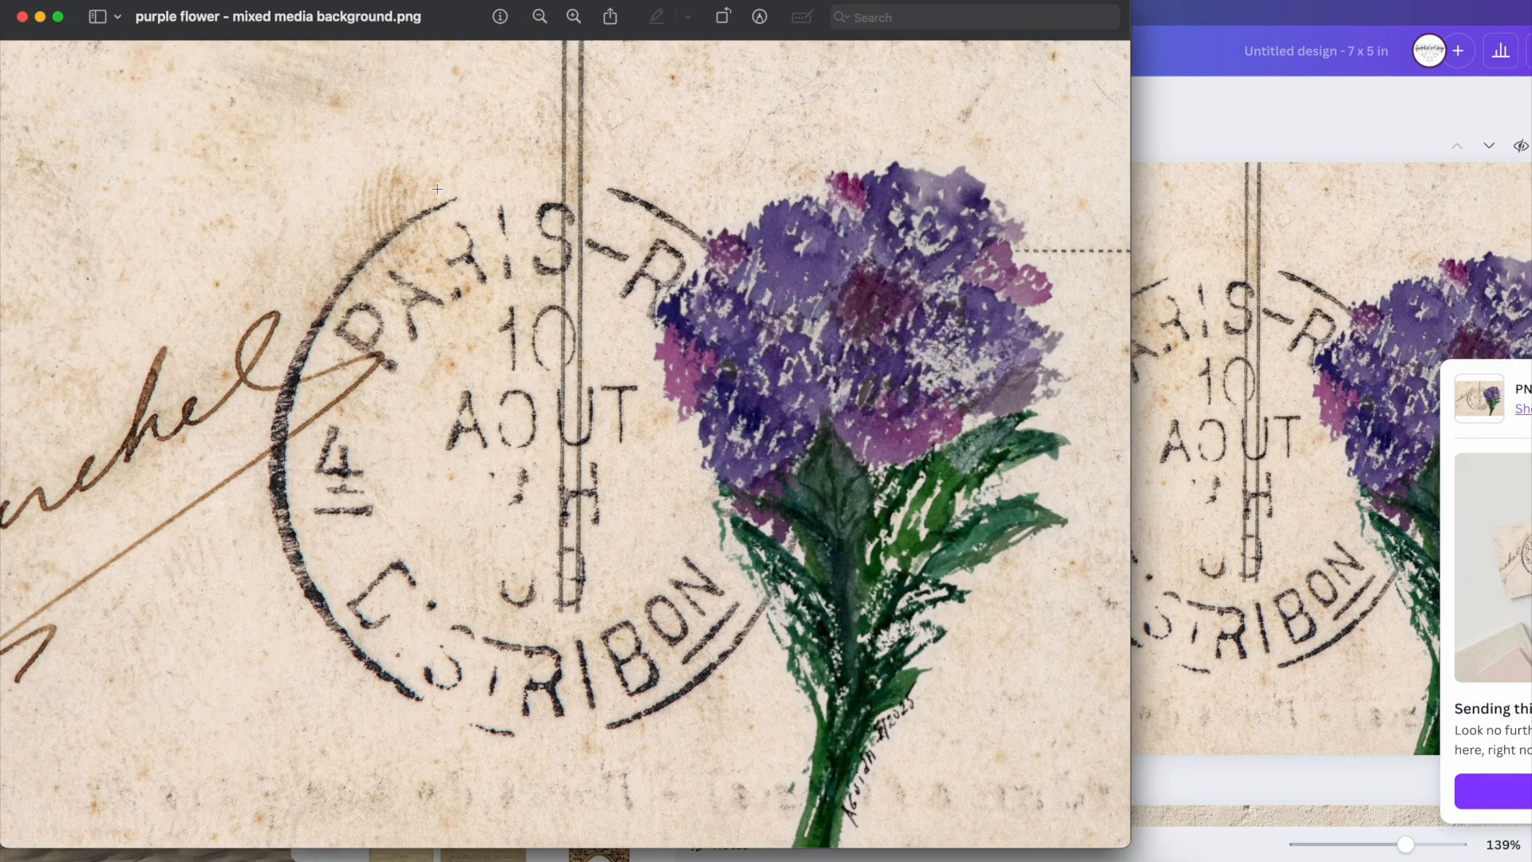
Print the purple flower image in landscape orientation, scaled to fit so that it fills the entire paper.
{"action": "left_click", "coordinate": [120, 2]}
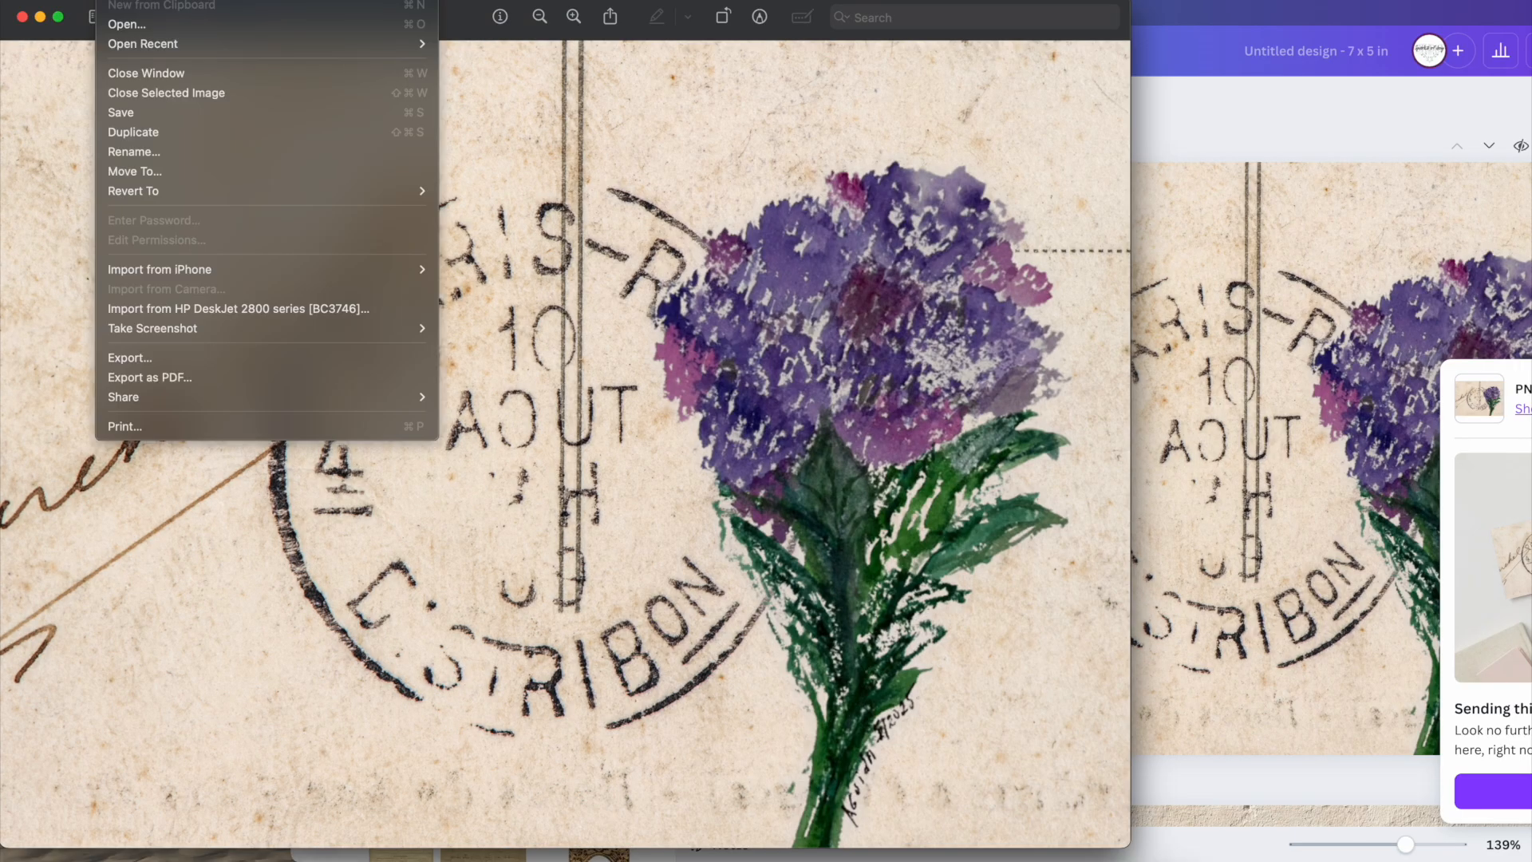
{"action": "left_click", "coordinate": [123, 426]}
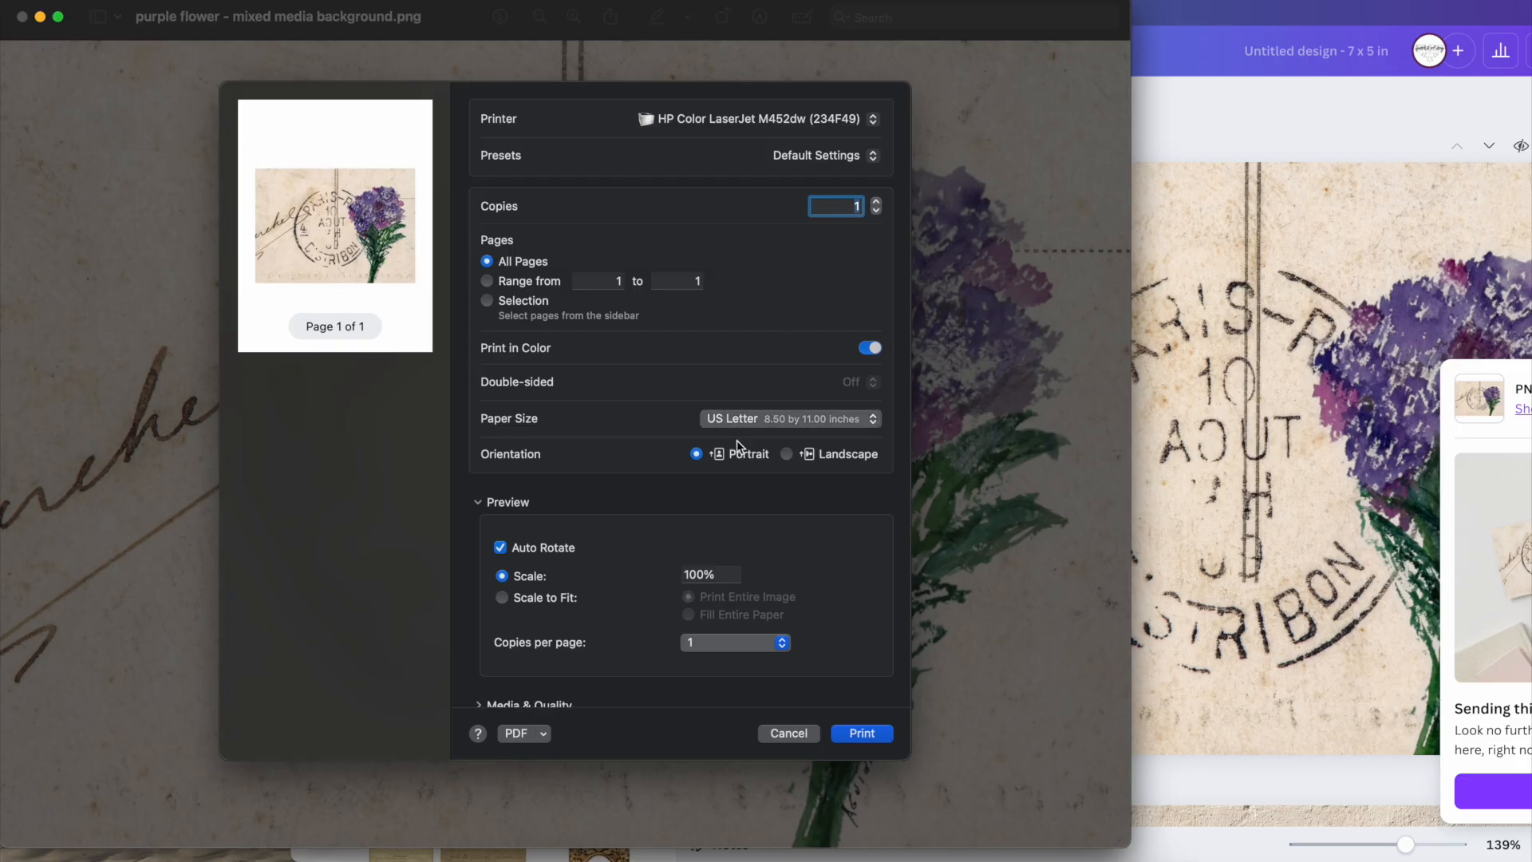
{"action": "left_click", "coordinate": [787, 454]}
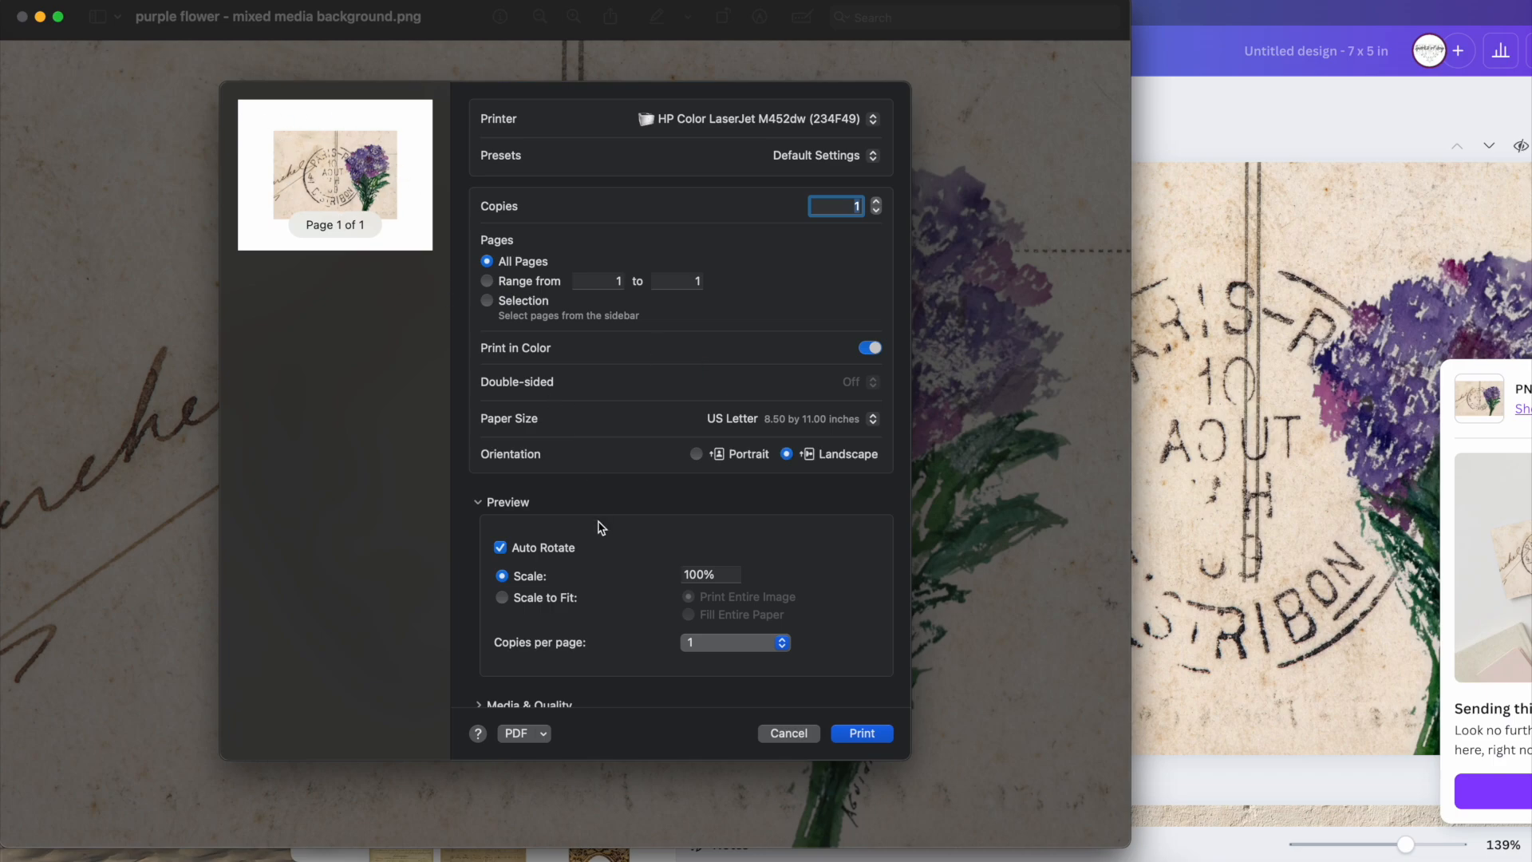
{"action": "left_click", "coordinate": [503, 598]}
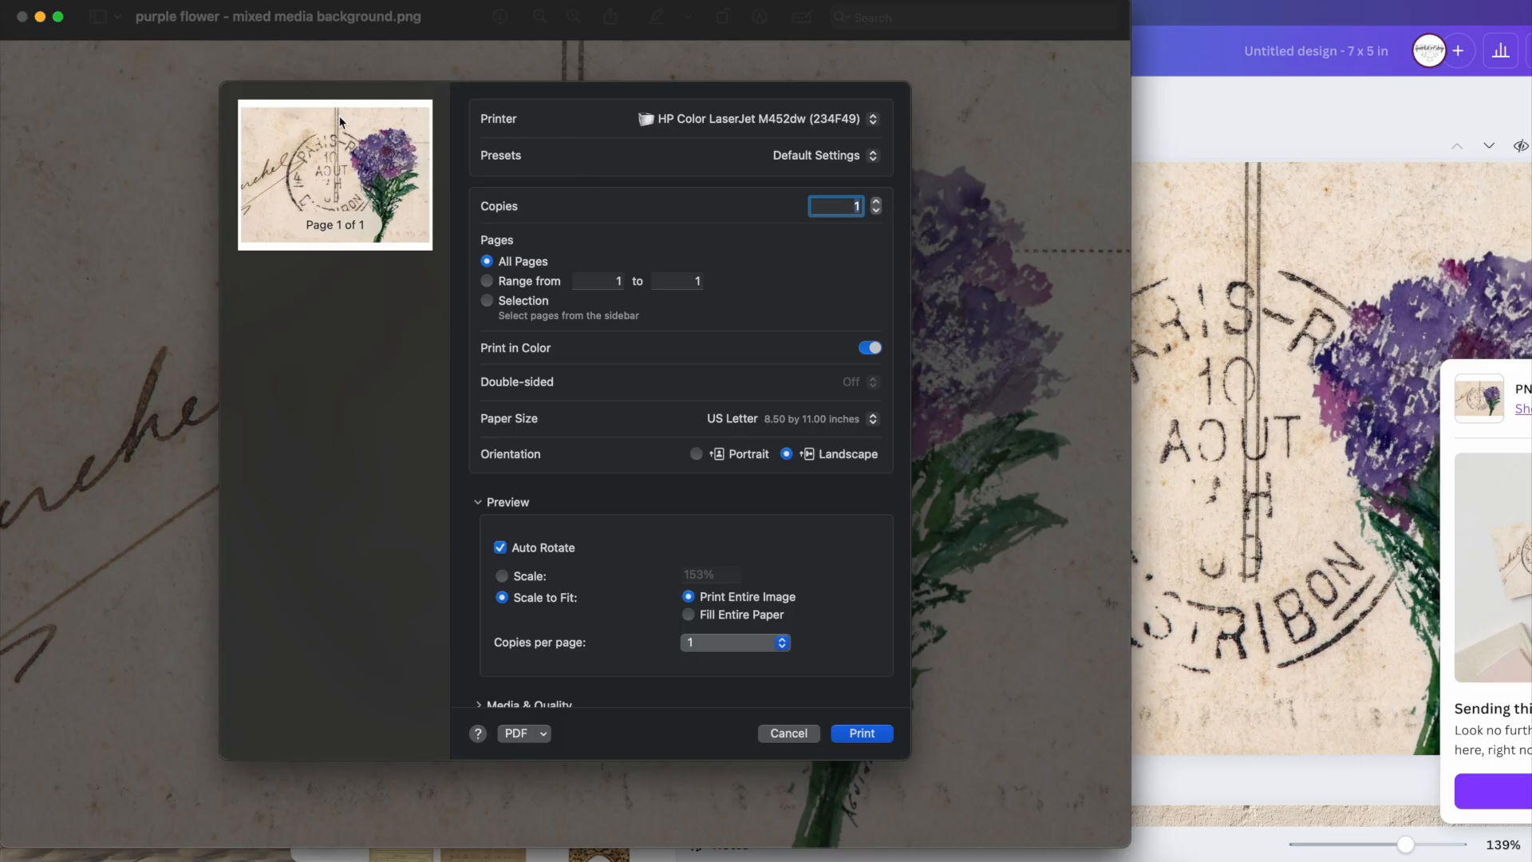
{"action": "left_click", "coordinate": [689, 615]}
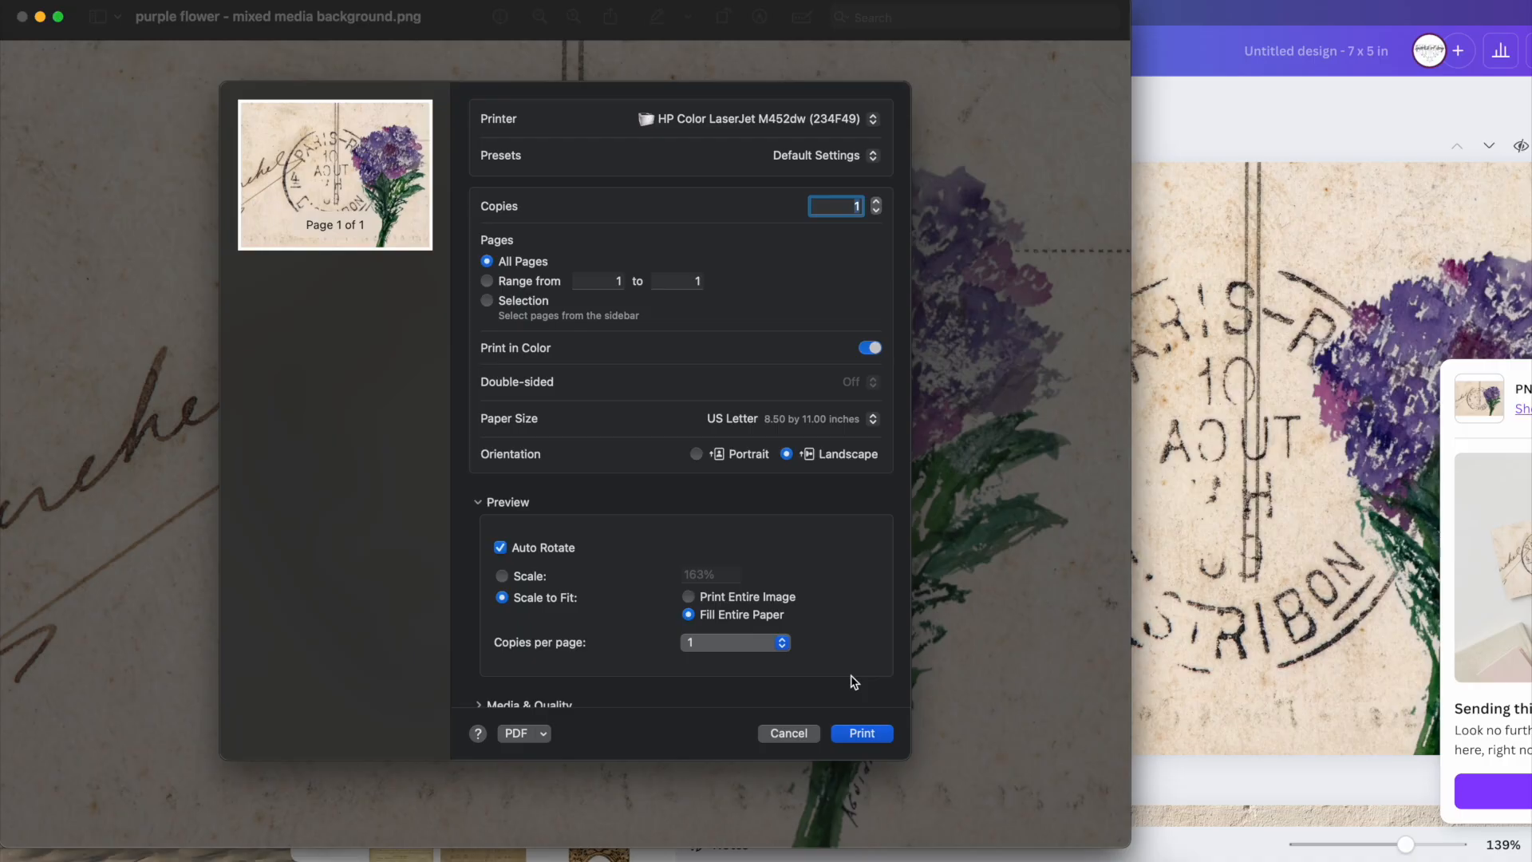
{"action": "left_click", "coordinate": [865, 734]}
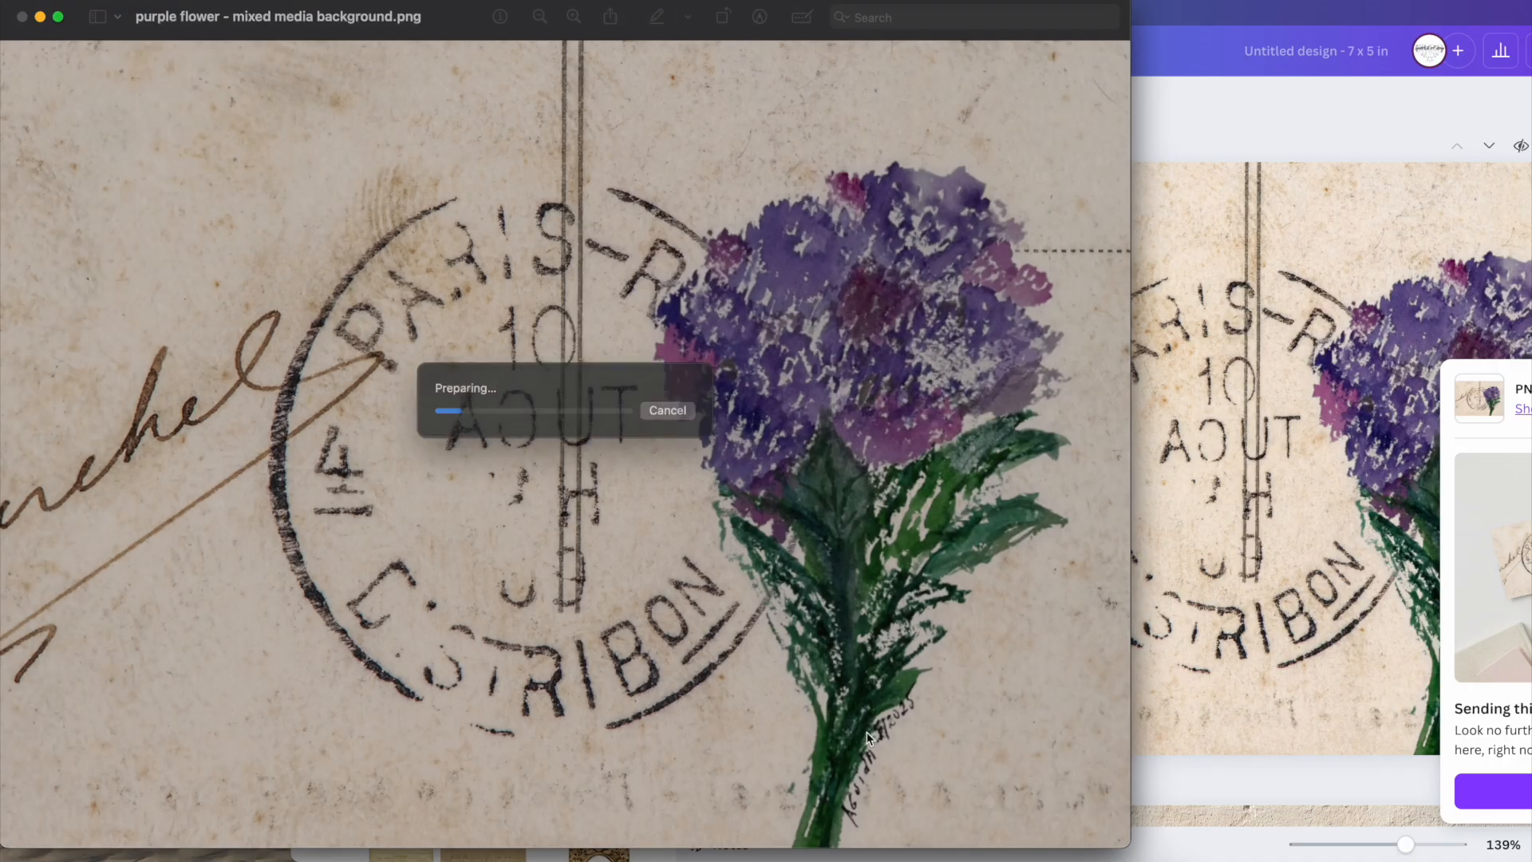